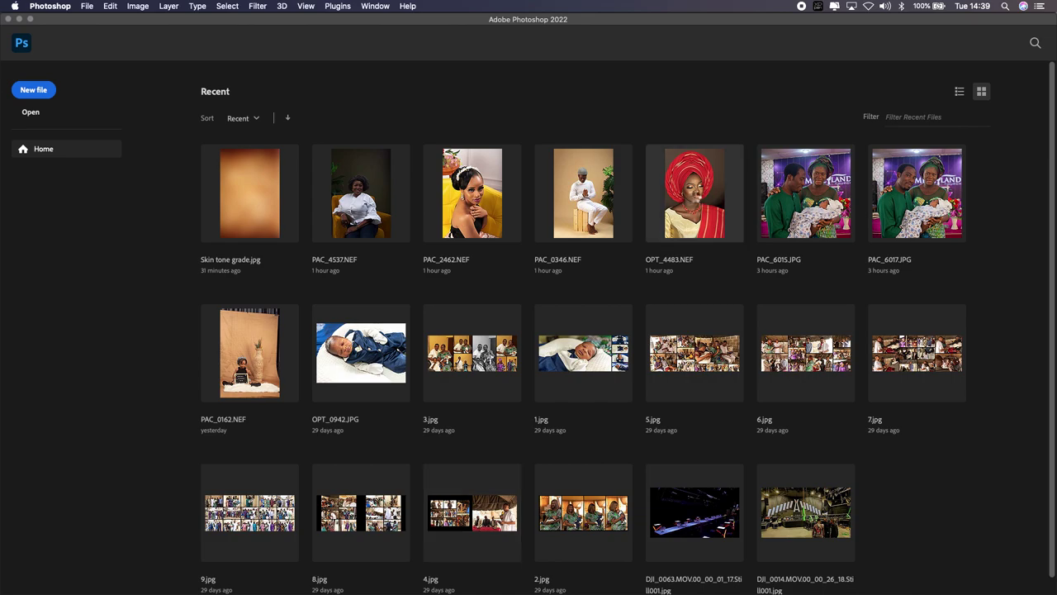
- Open OPT_4483.NEF from the recent files and check its lens profile corrections in Camera Raw
left_click(695, 197)
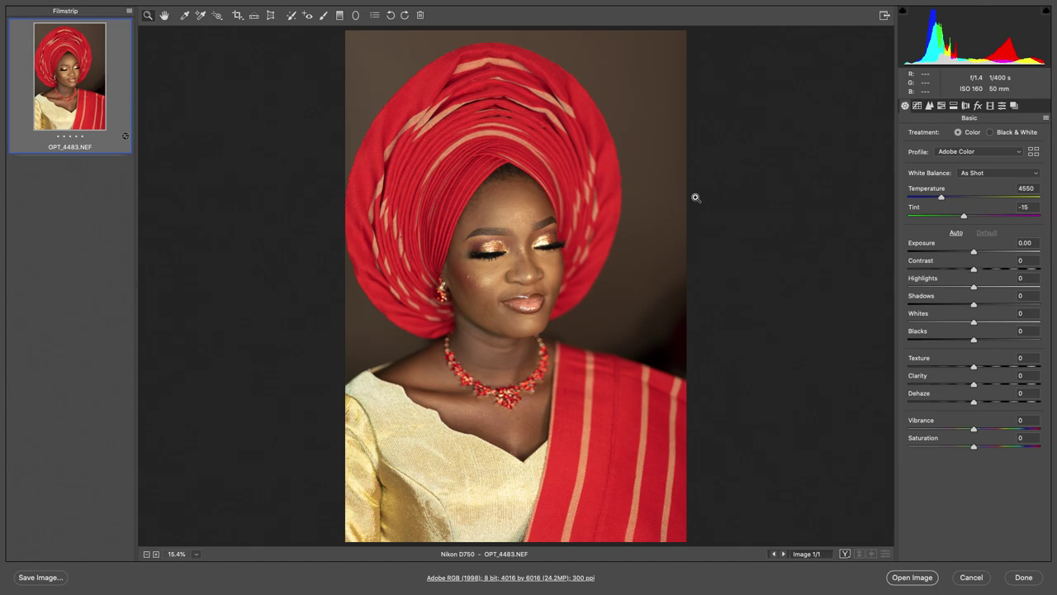
left_click(966, 106)
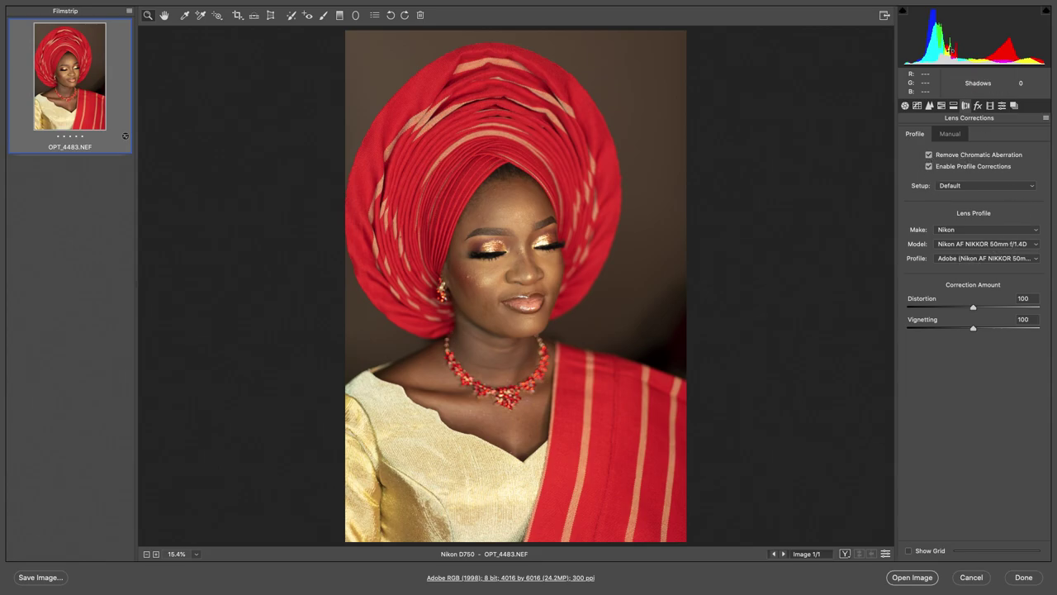
left_click(905, 106)
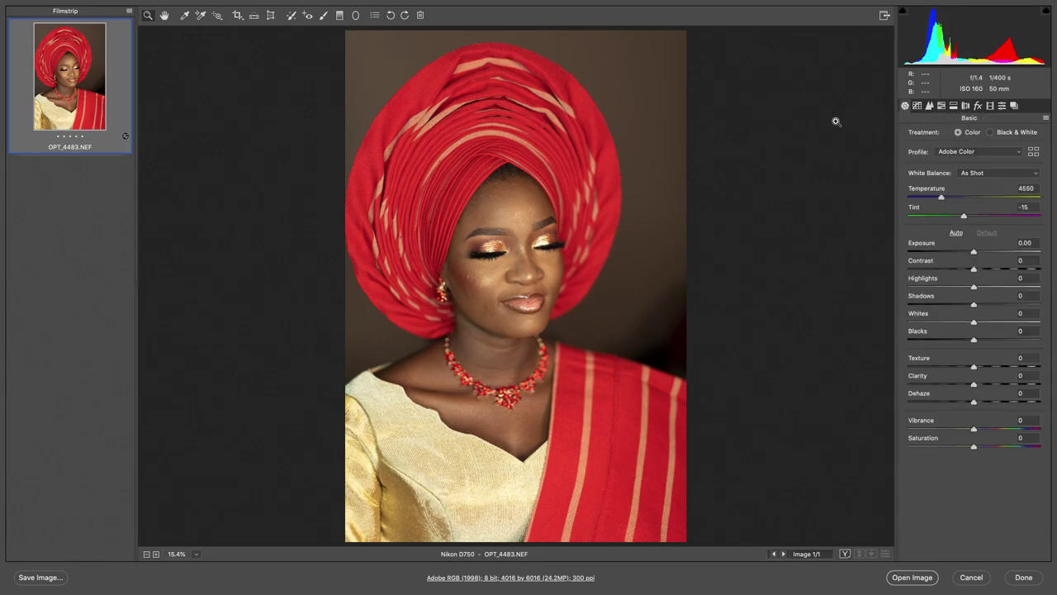
- Inspect the woman's face up close and open the raw photo for editing in Photoshop
key("ctrl+plus")
key("ctrl+plus")
key("ctrl+plus")
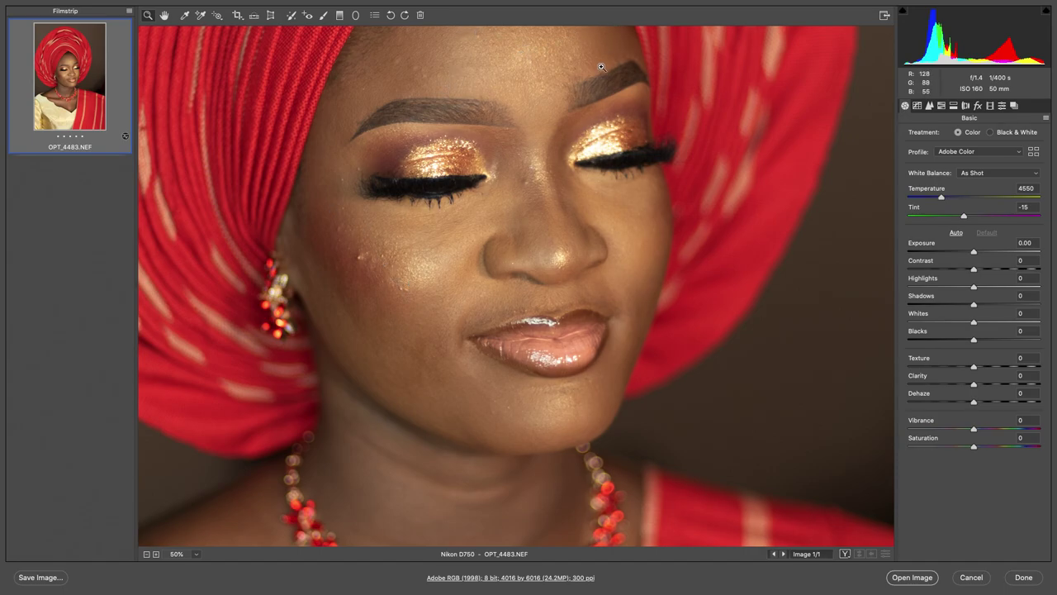
left_click(512, 343, "alt")
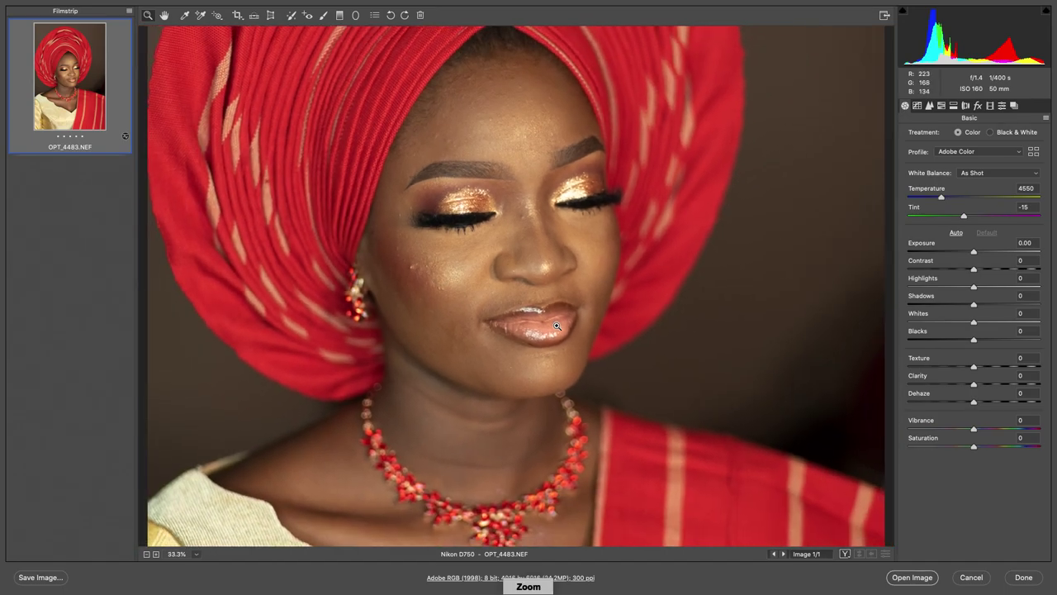
key("super+minus")
key("super+minus")
key("super+minus")
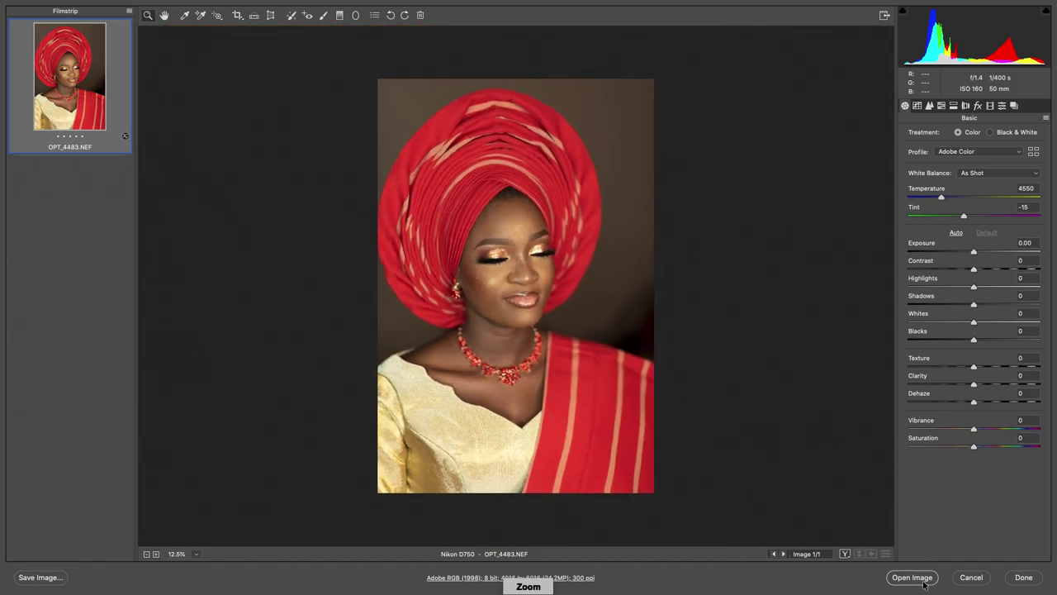
left_click(923, 582)
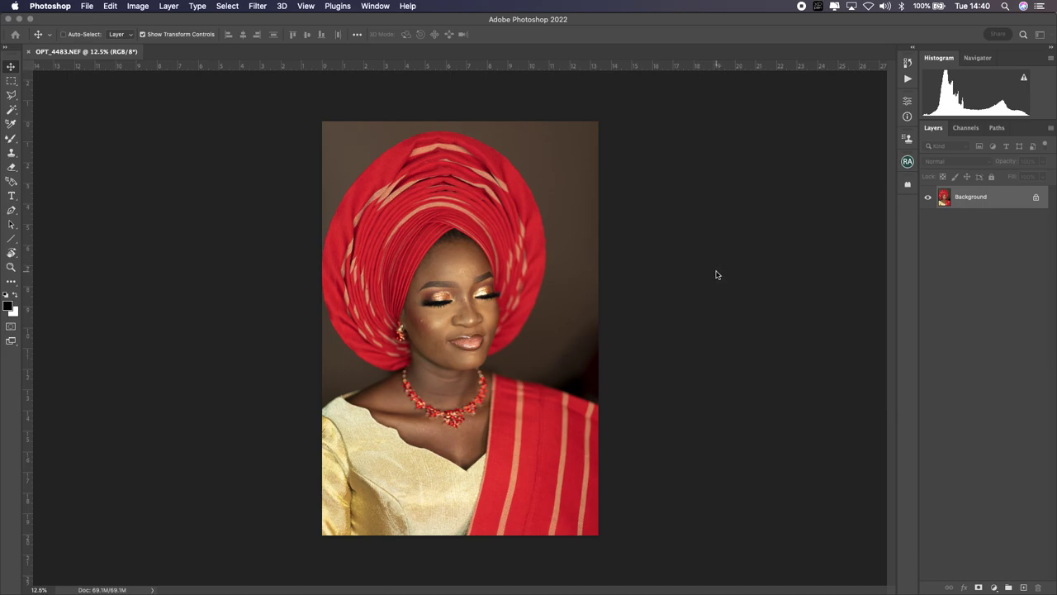
left_click(86, 6)
left_click(394, 92)
key("ctrl+Right")
key("ctrl+Left")
key("ctrl+Left")
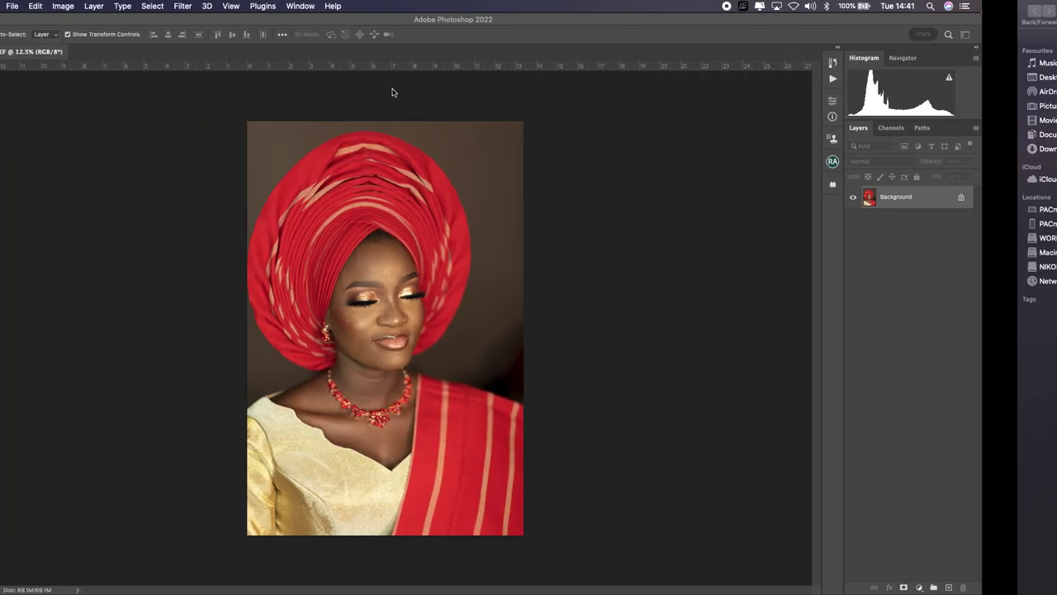
key("ctrl+Left")
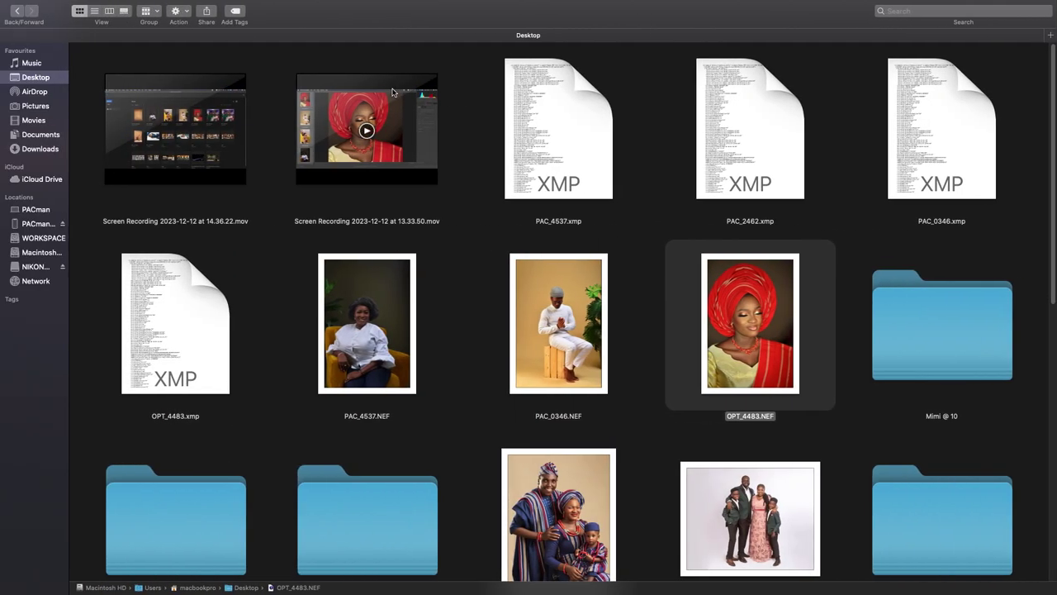
key("ctrl+Left")
key("ctrl+Left")
key("ctrl+Right")
key("ctrl+Right")
key("ctrl+Left")
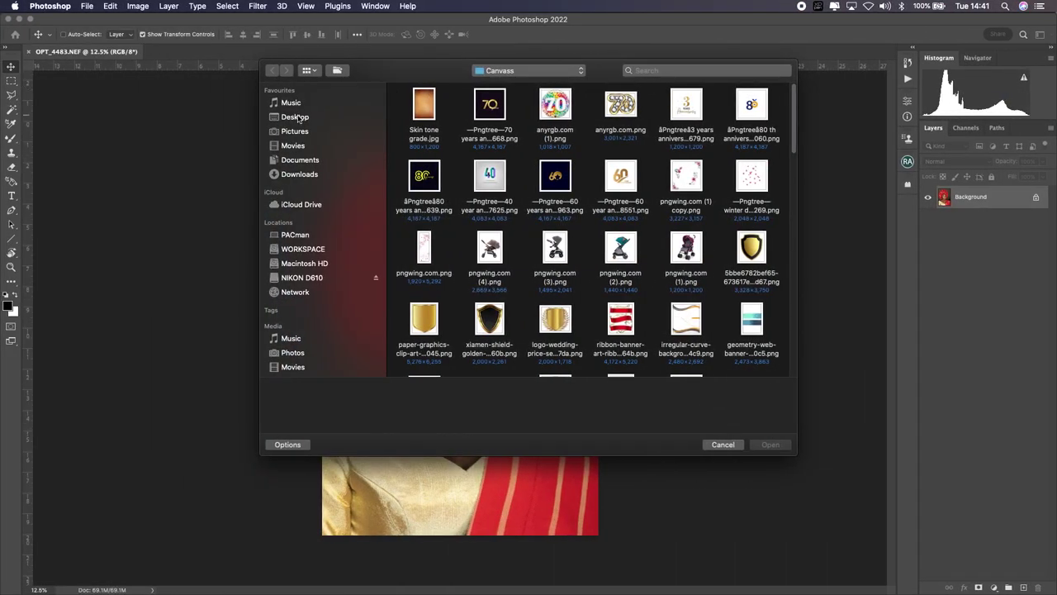
- Open PAC_4537.NEF from the Desktop folder in Camera Raw
left_click(299, 118)
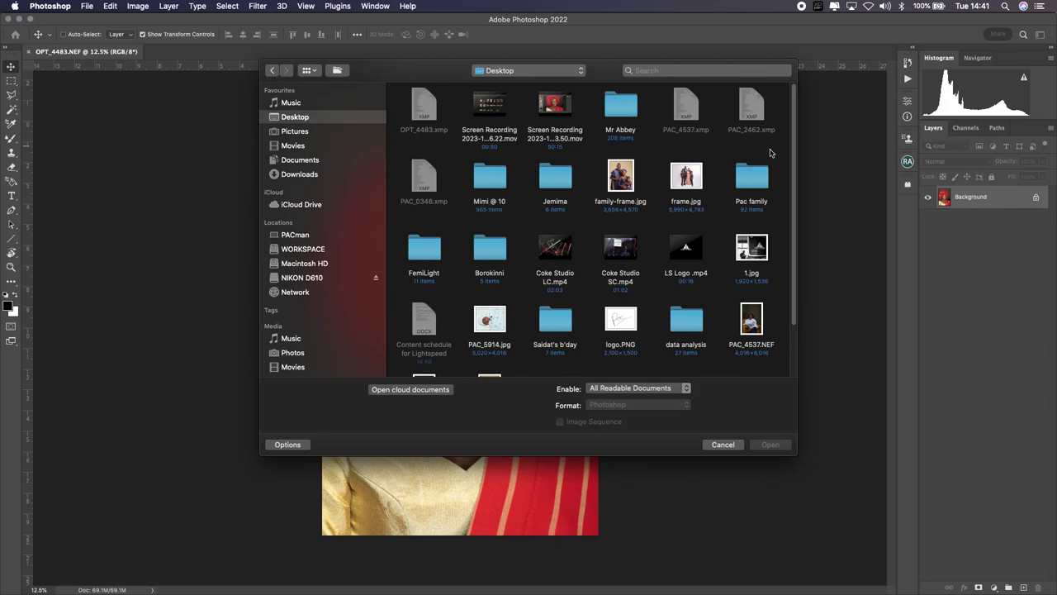
left_click_drag(789, 162, 788, 212)
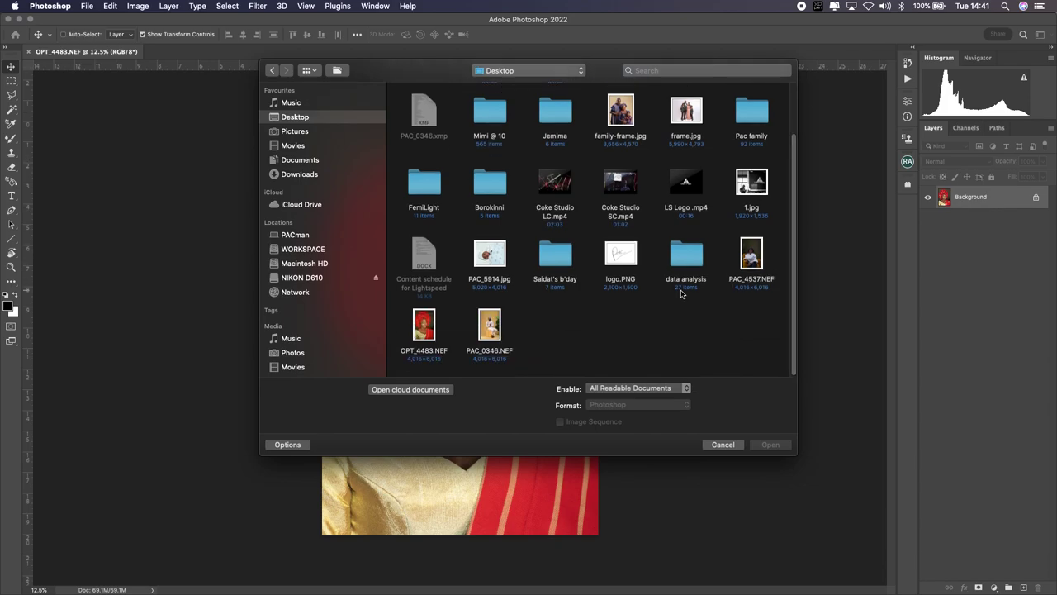
double_click(752, 256)
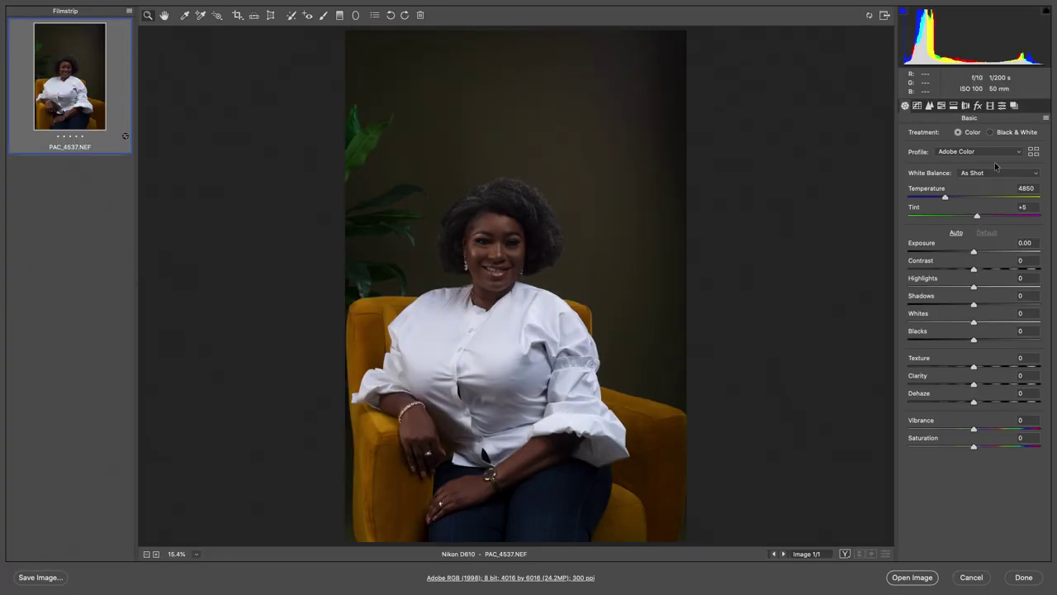
- Raise the exposure of the seated portrait, adjust its highlights and shadows, and open it for editing
left_click_drag(974, 252, 990, 253)
left_click_drag(975, 306, 925, 289)
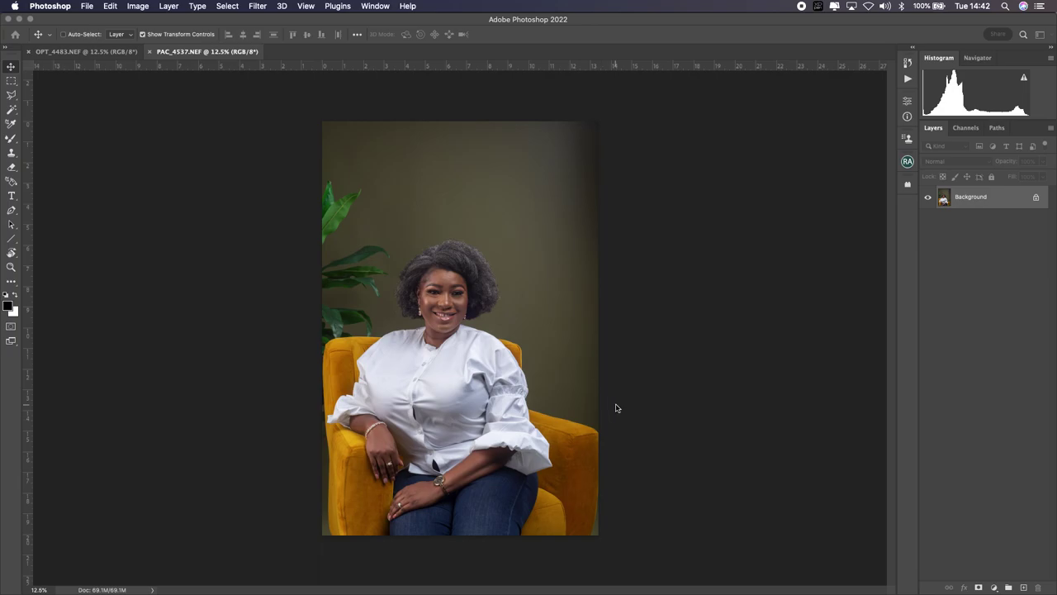
key("ctrl+Right")
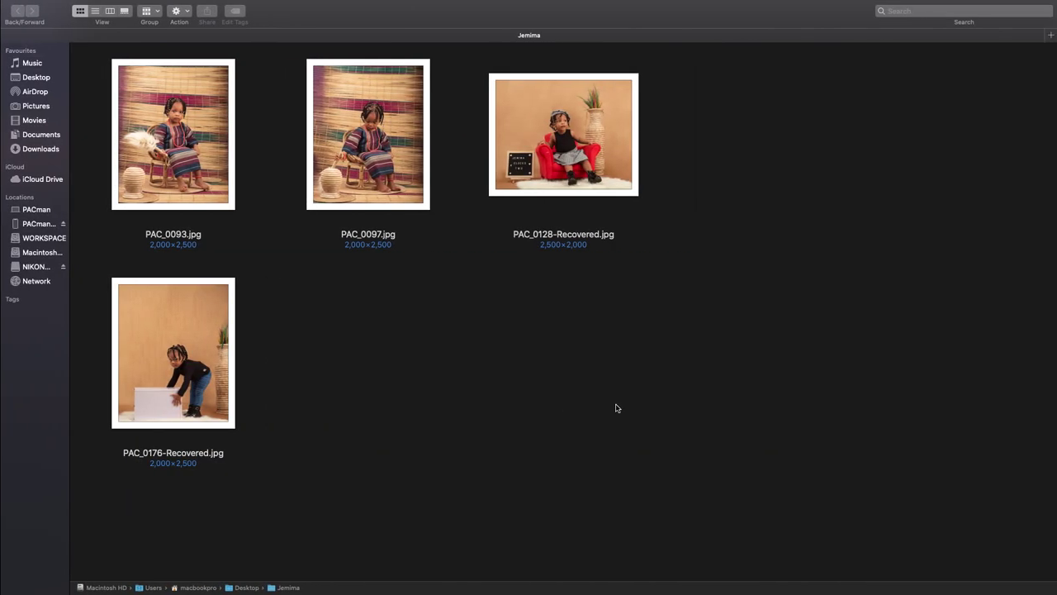
key("ctrl+Left")
key("super+o")
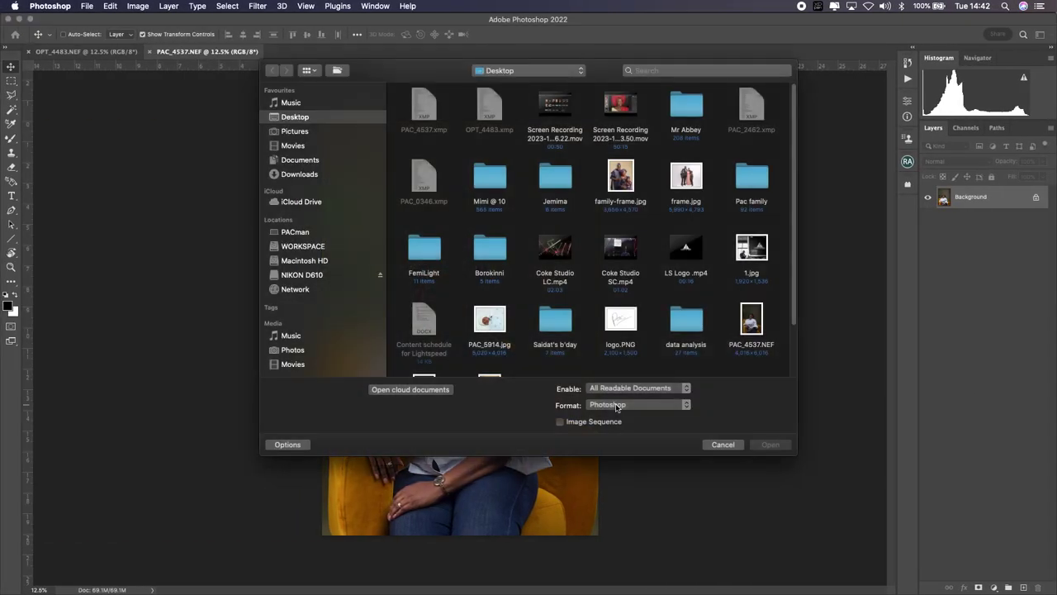
scroll(492, 256, "down", 3)
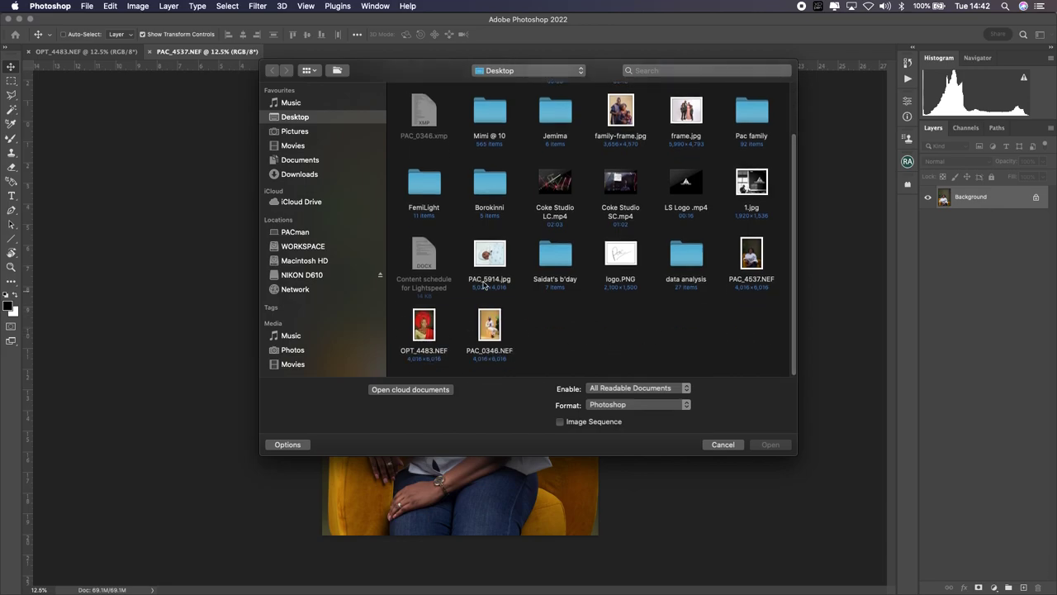
left_click_drag(793, 284, 794, 262)
scroll(776, 298, "down", 1)
left_click(722, 445)
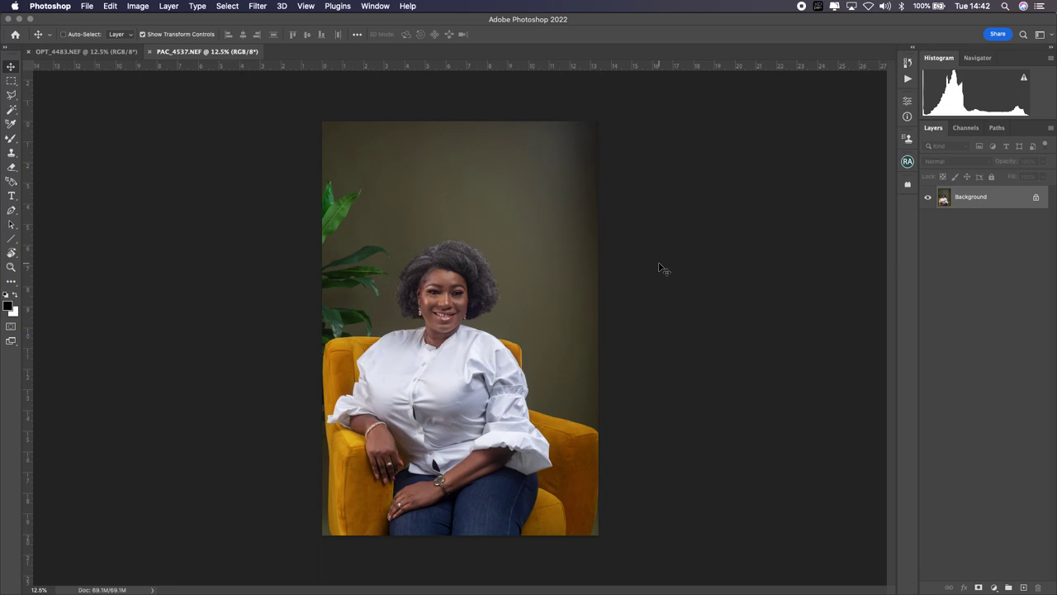
- Patch the small blemishes on the woman's chin and cheek with the Patch tool
key("super+equal")
key("super+equal")
key("super+equal")
key("super+equal")
key("super+equal")
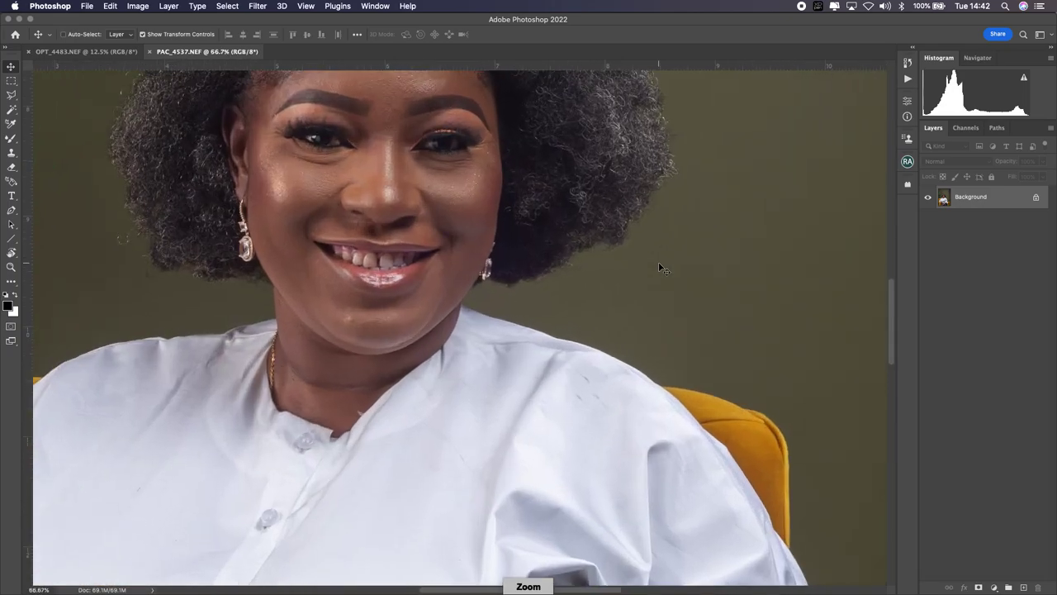
key("super+equal")
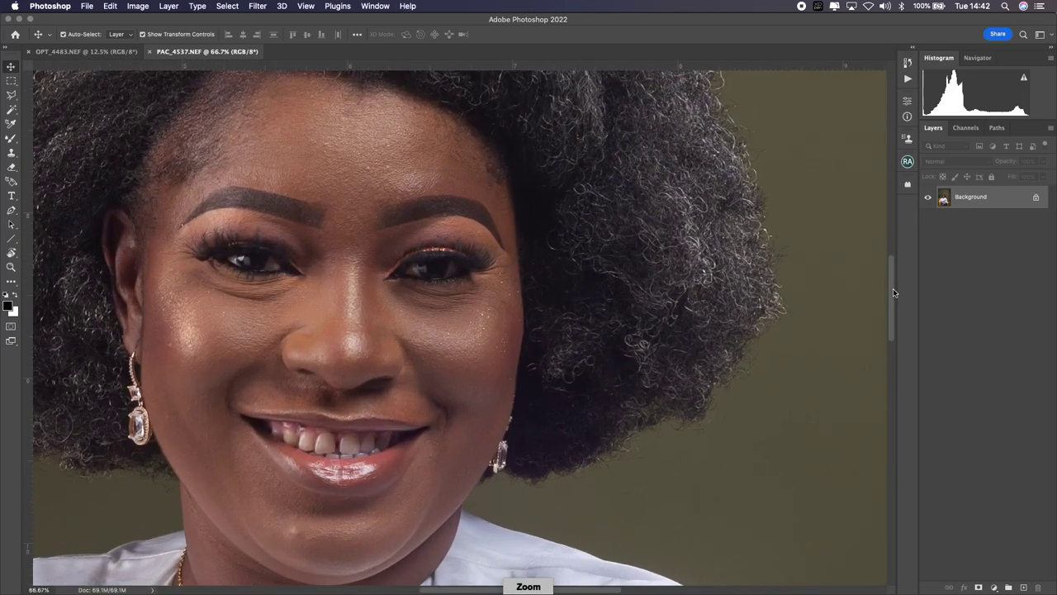
key("super+minus")
key("super+equal")
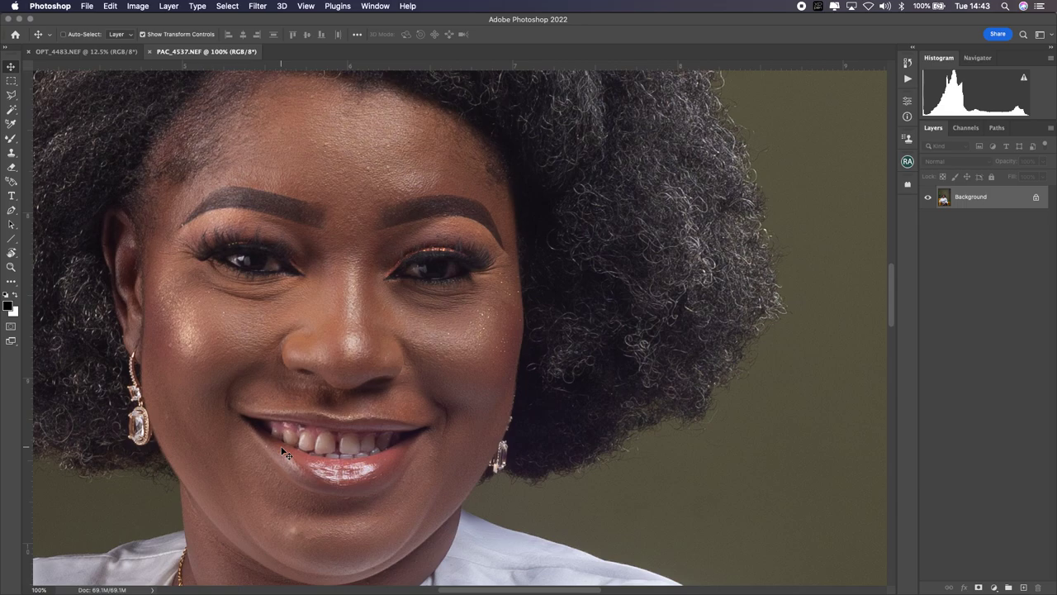
key("j")
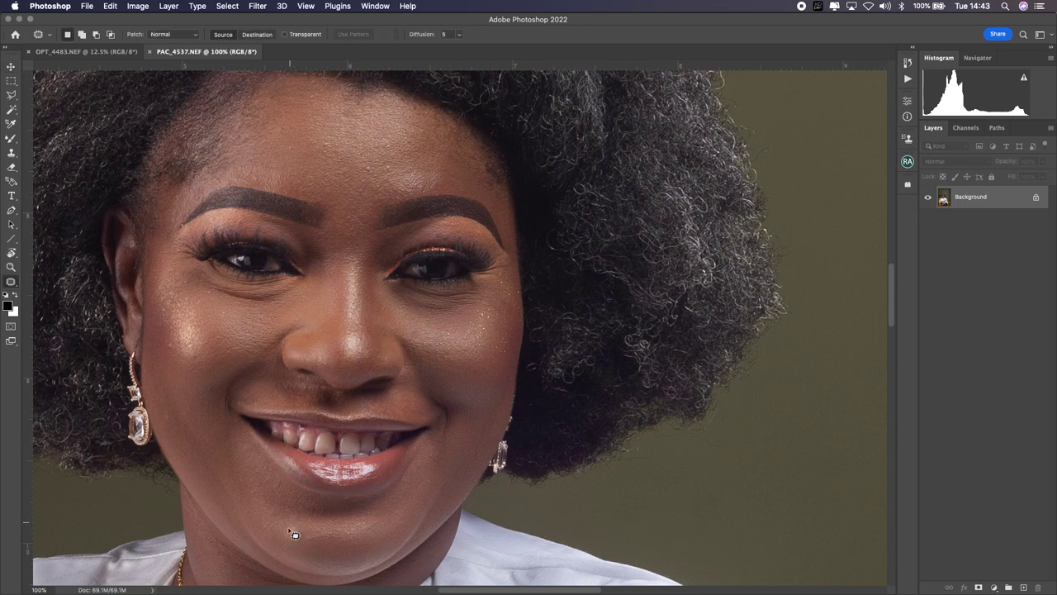
mouse_move(292, 525)
left_mouse_down()
mouse_move(286, 535)
mouse_move(300, 520)
mouse_move(324, 535)
left_mouse_up()
key("ctrl+d")
mouse_move(171, 337)
left_mouse_down()
mouse_move(176, 350)
mouse_move(171, 338)
left_mouse_up()
left_click_drag(171, 417, 170, 412)
mouse_move(231, 316)
left_mouse_down()
mouse_move(237, 309)
mouse_move(229, 317)
left_mouse_up()
- Patch the remaining blemishes across the woman's forehead with the Patch tool
left_click(409, 151)
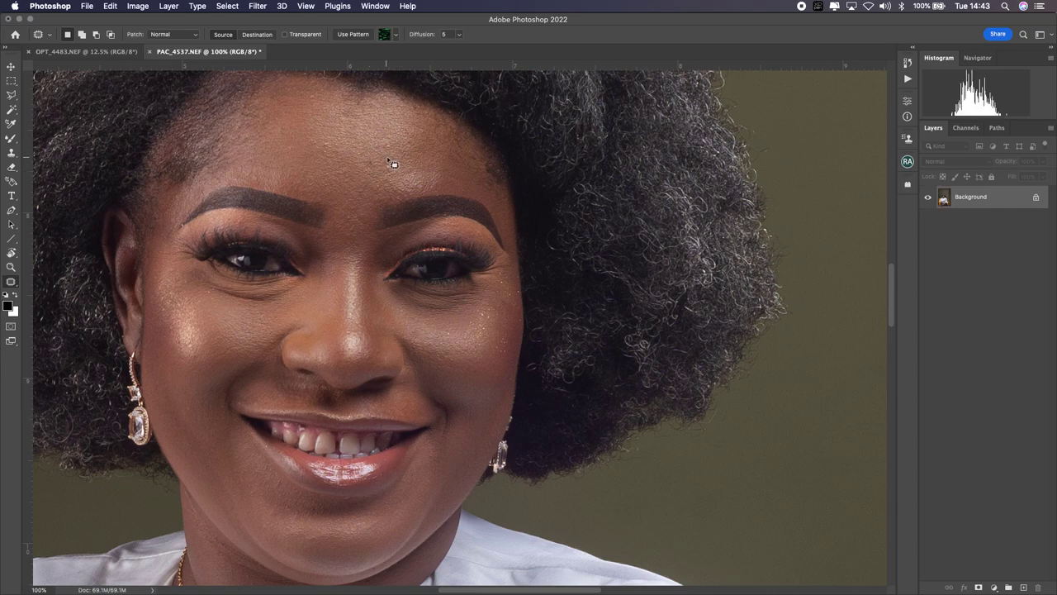
mouse_move(325, 139)
left_mouse_down()
mouse_move(343, 143)
mouse_move(326, 141)
left_mouse_up()
left_click(326, 123)
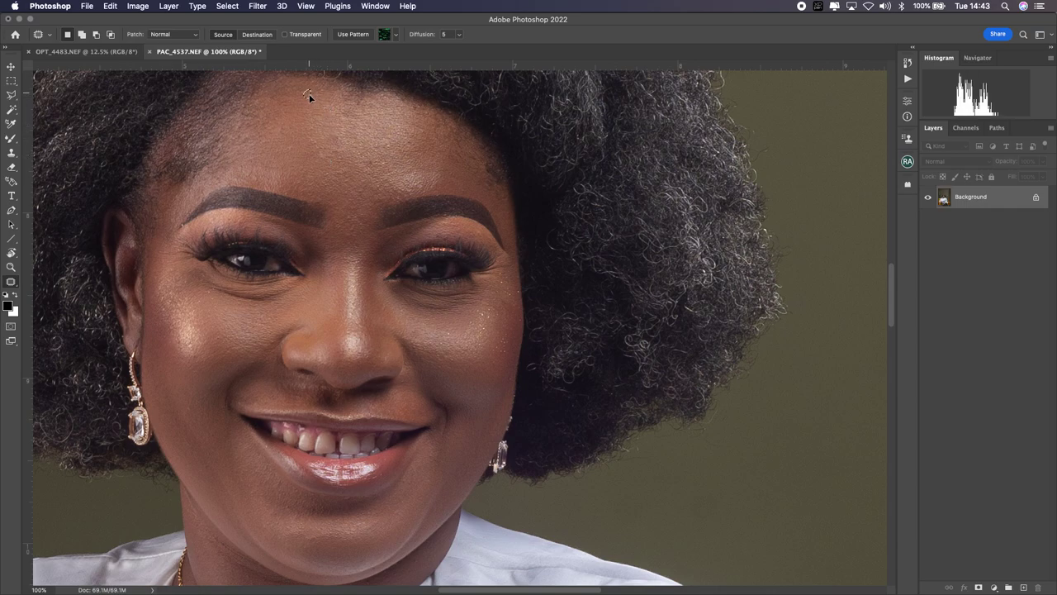
left_click(325, 100)
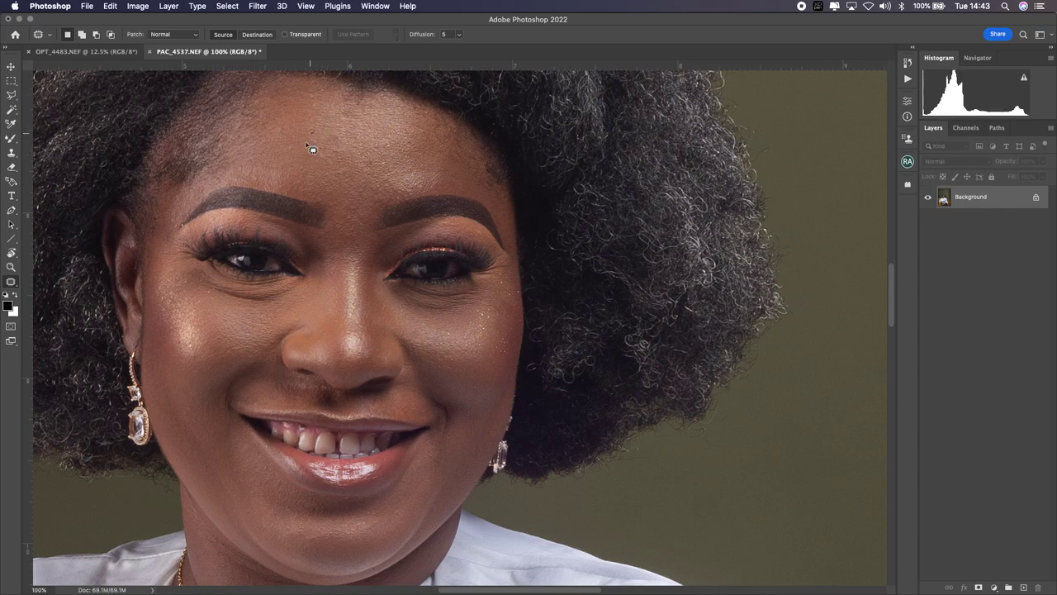
left_click_drag(311, 138, 293, 147)
left_click(342, 131)
- Run the Beauty Retouch 16-bit frequency separation with a Gaussian Blur radius of 4.9 pixels
left_click(908, 161)
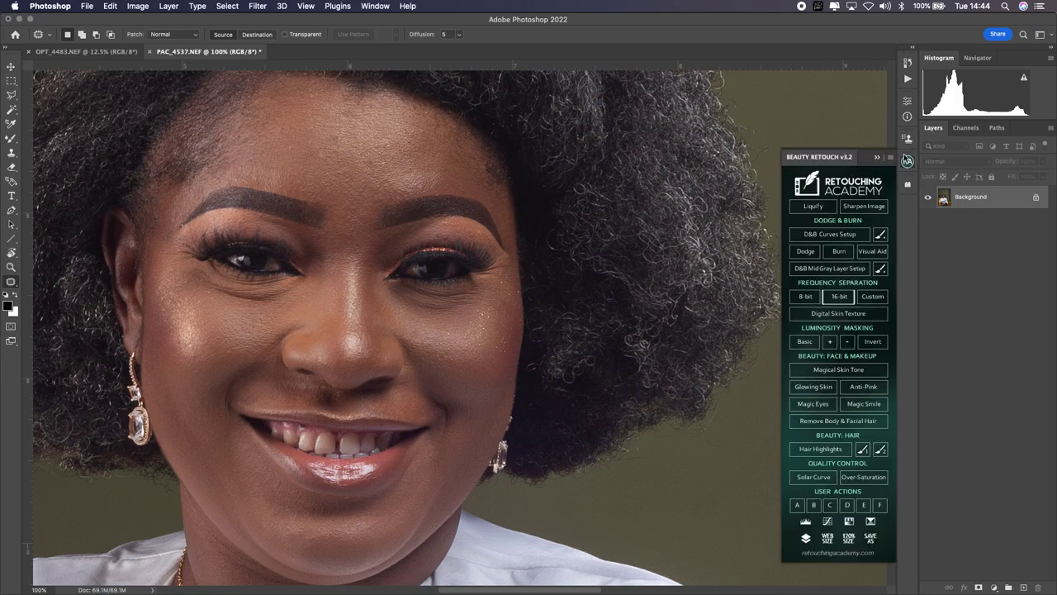
left_click(839, 298)
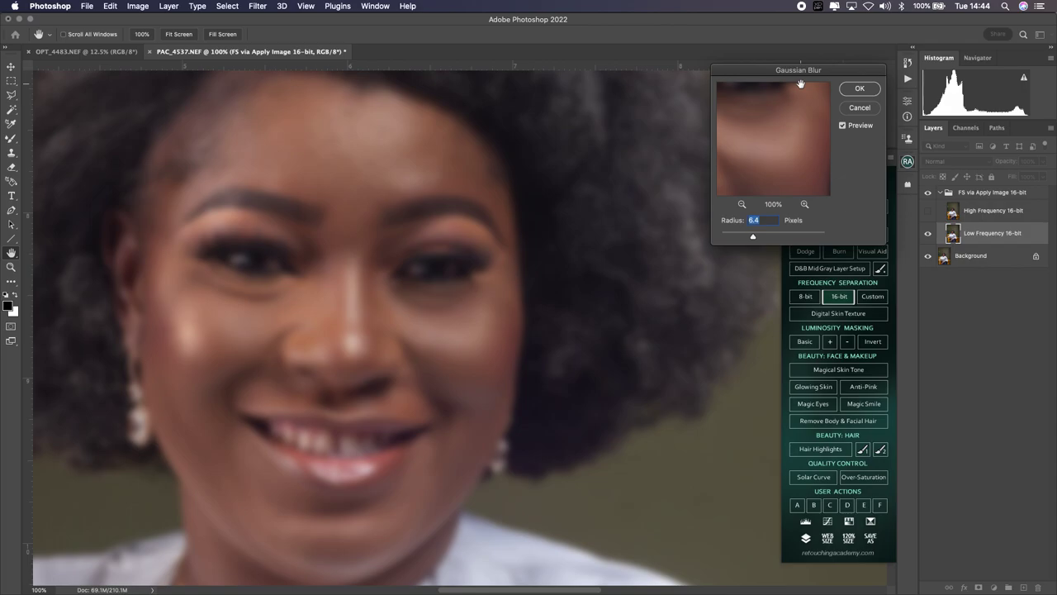
left_click_drag(753, 237, 748, 238)
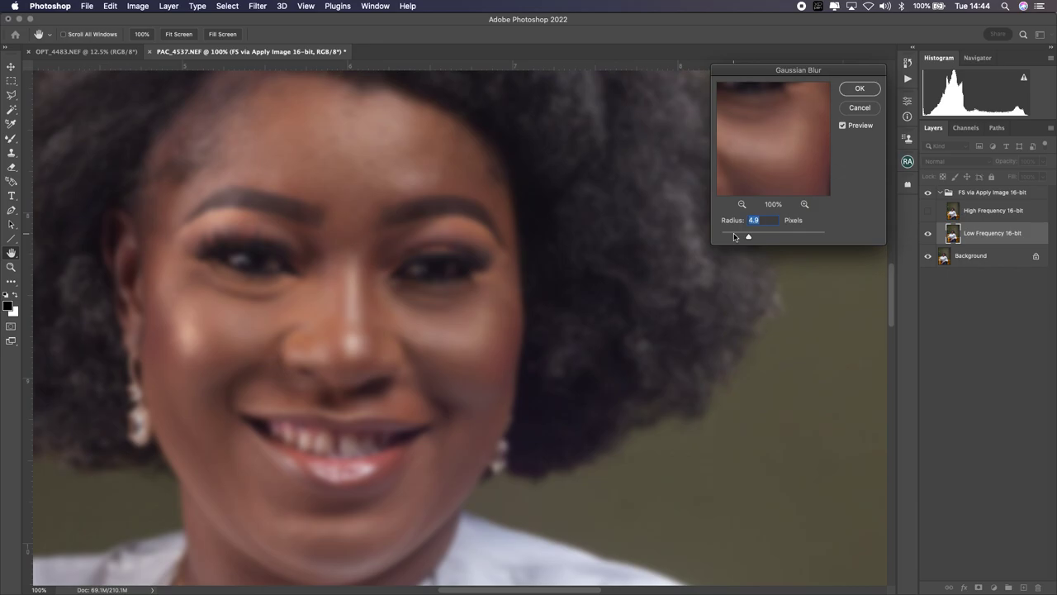
left_click(860, 88)
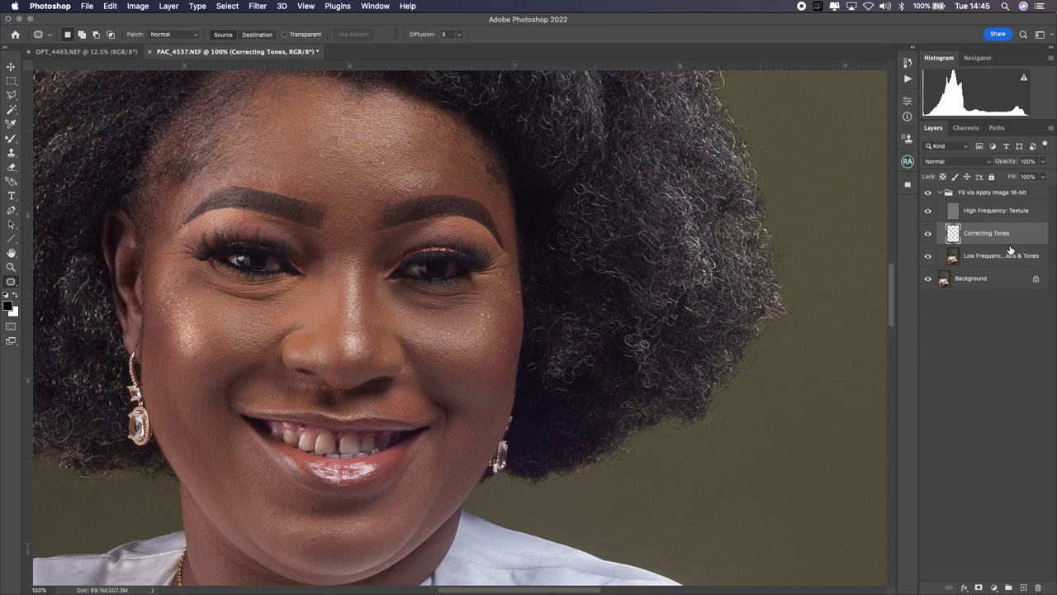
- Go through the frequency separation layers, hide the High Frequency: Texture layer and select the Correcting Tones layer
left_click(995, 213)
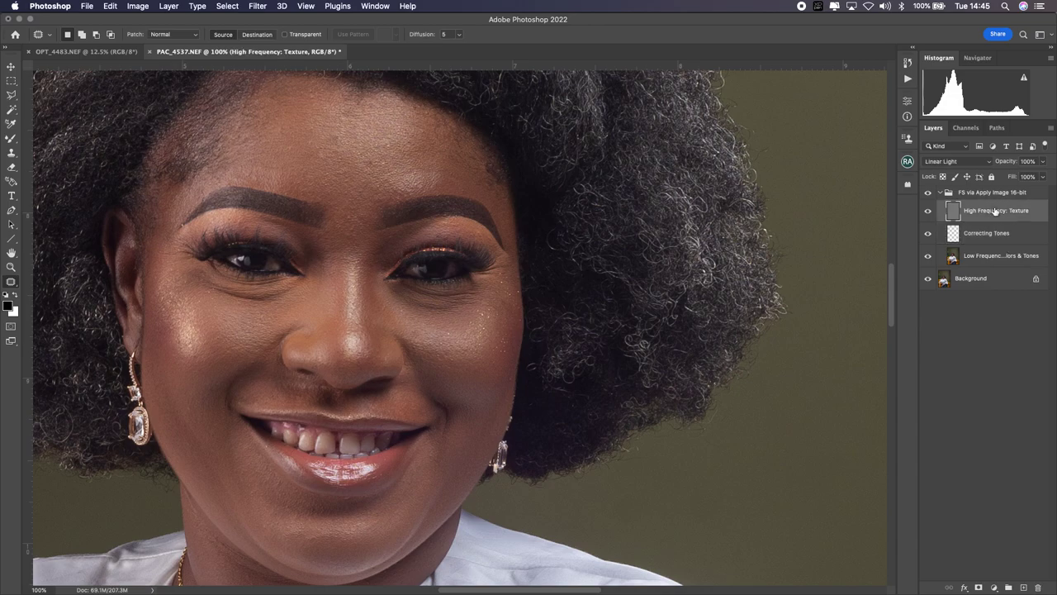
left_click(1018, 255)
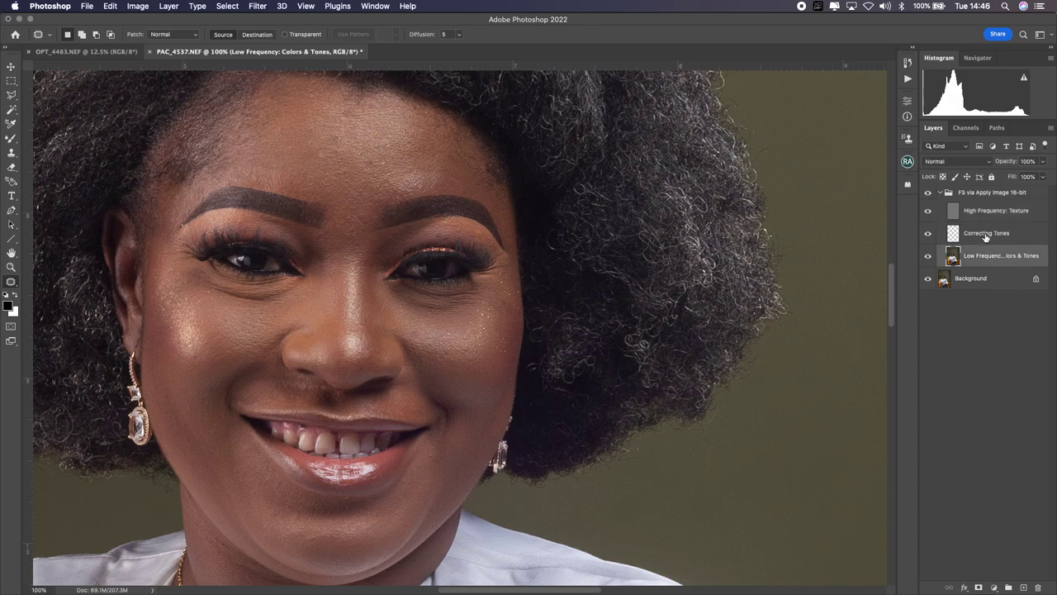
left_click(992, 232)
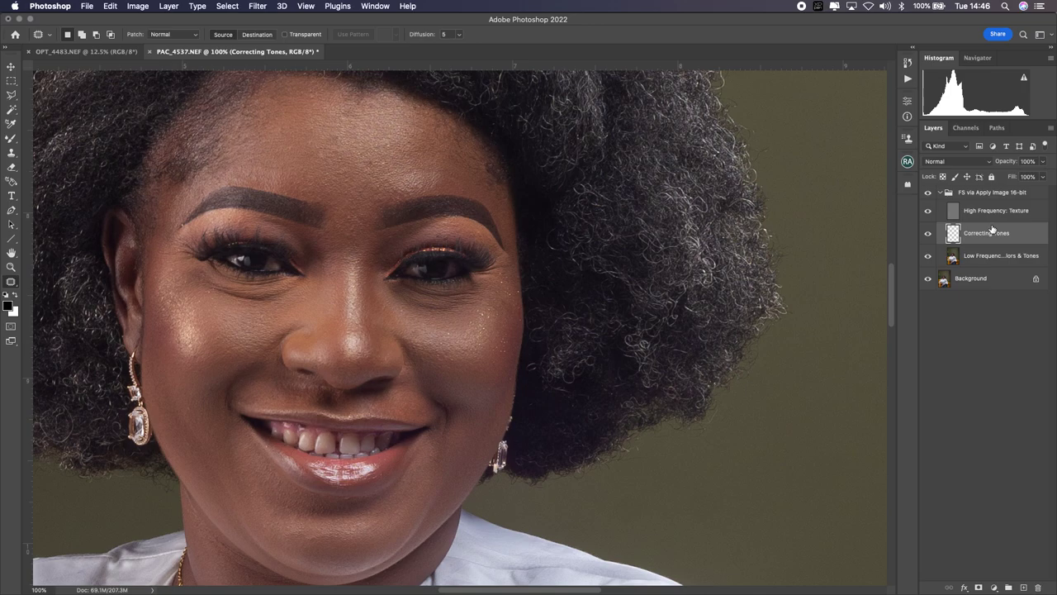
left_click(931, 210)
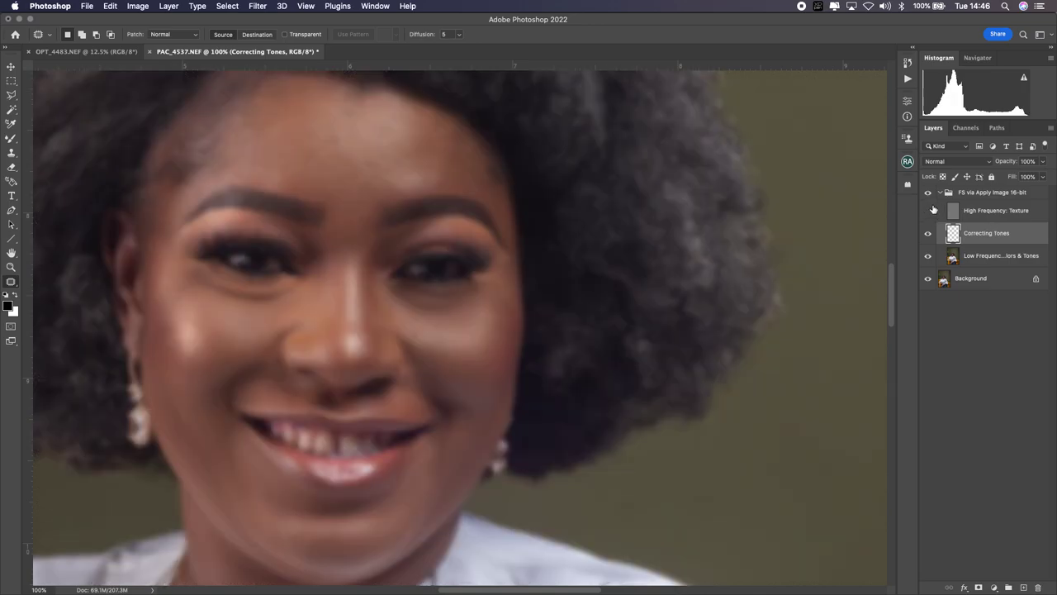
left_click(1005, 215)
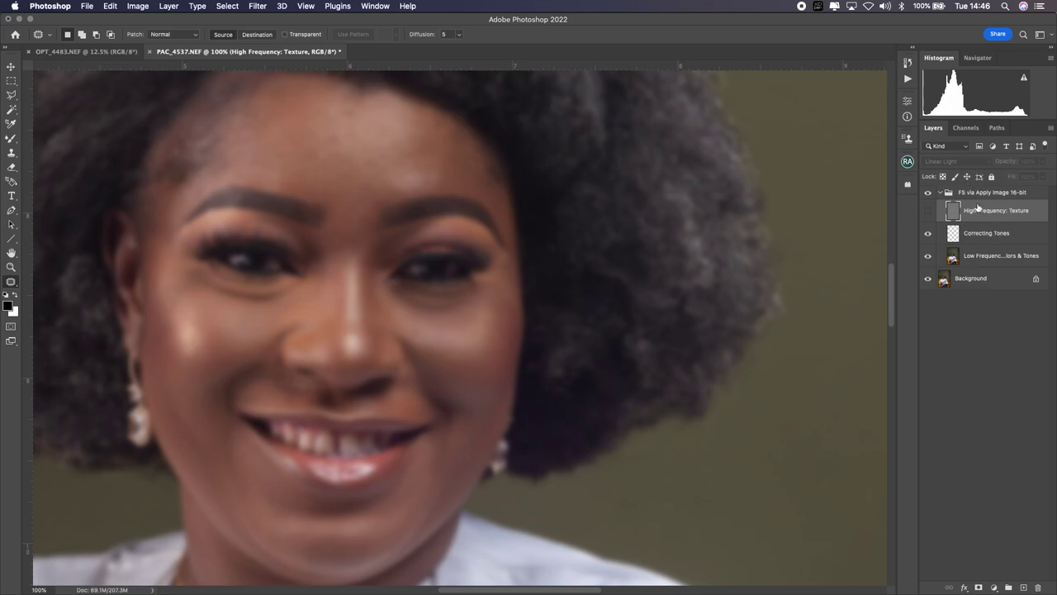
left_click(984, 232)
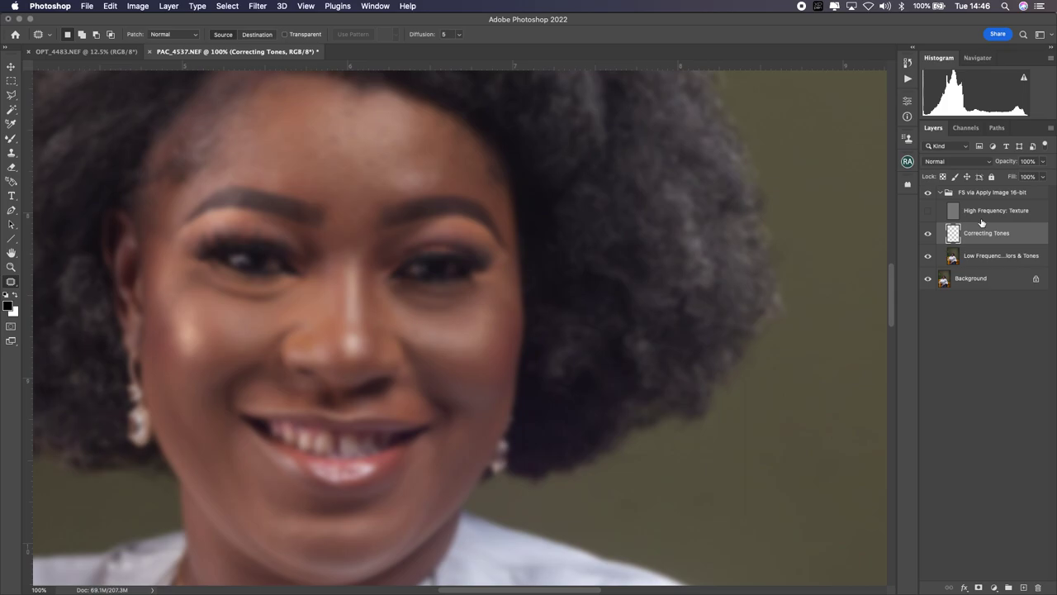
- Cycle through the Brush, Pencil and Color Replacement tools and activate the Mixer Brush tool
left_click(9, 141)
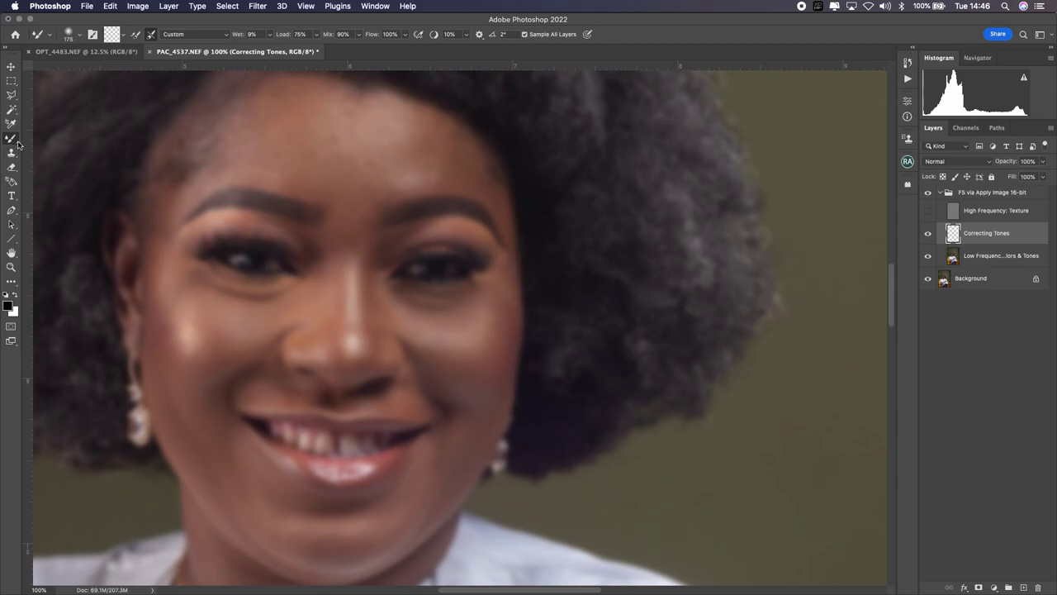
key("shift+b")
key("shift+b")
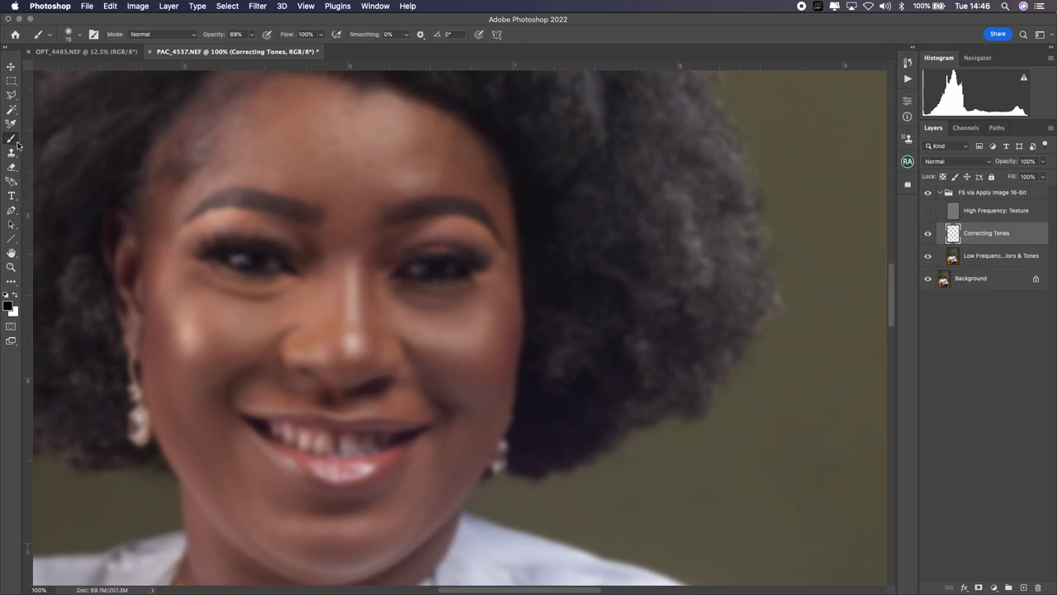
key("shift+b")
key("shift+b")
key("shift+b")
key("shift+b")
key("shift+b")
key("shift+b")
key("shift+b")
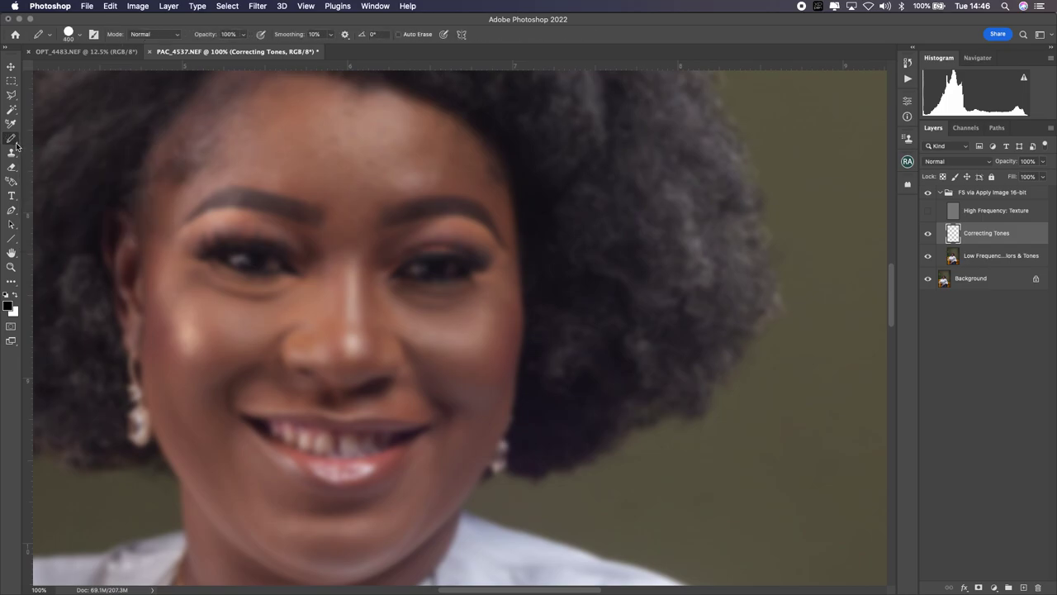
key("shift+b")
key("shift+b")
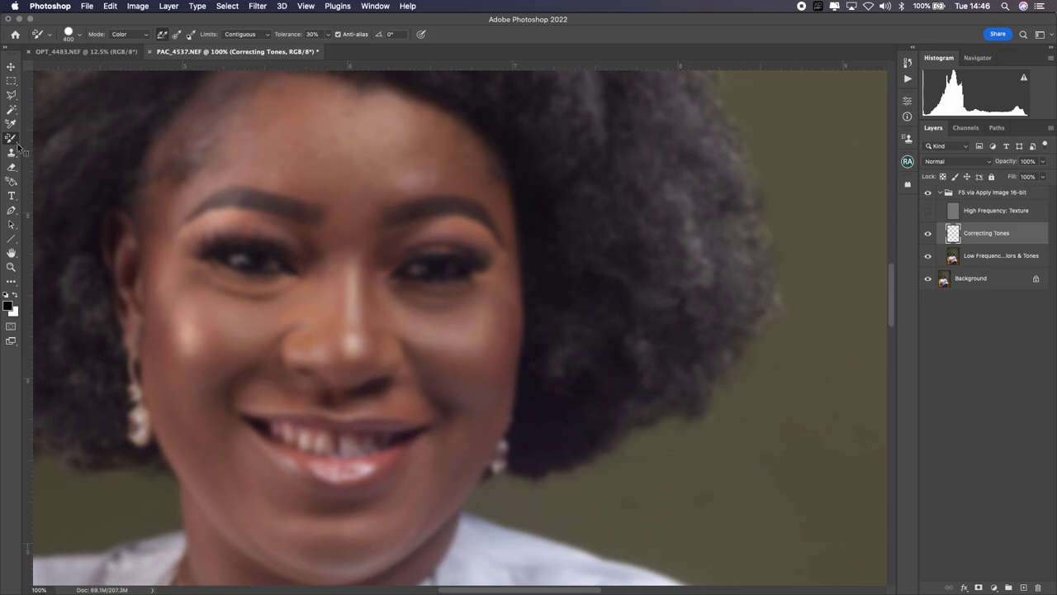
key("shift+b")
key("shift+b")
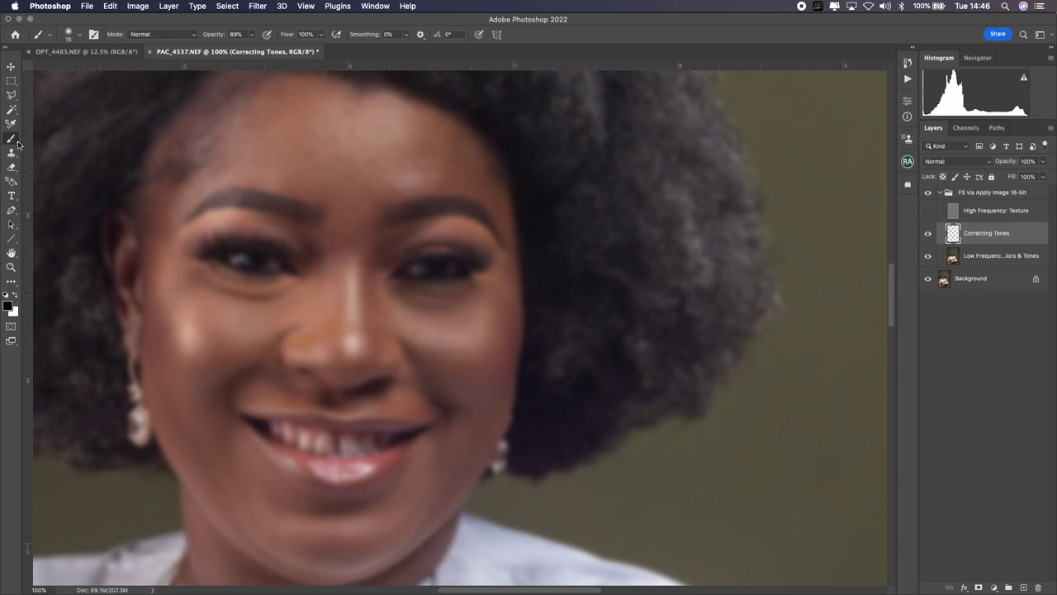
key("shift+b")
key("shift+b")
key("shift+b")
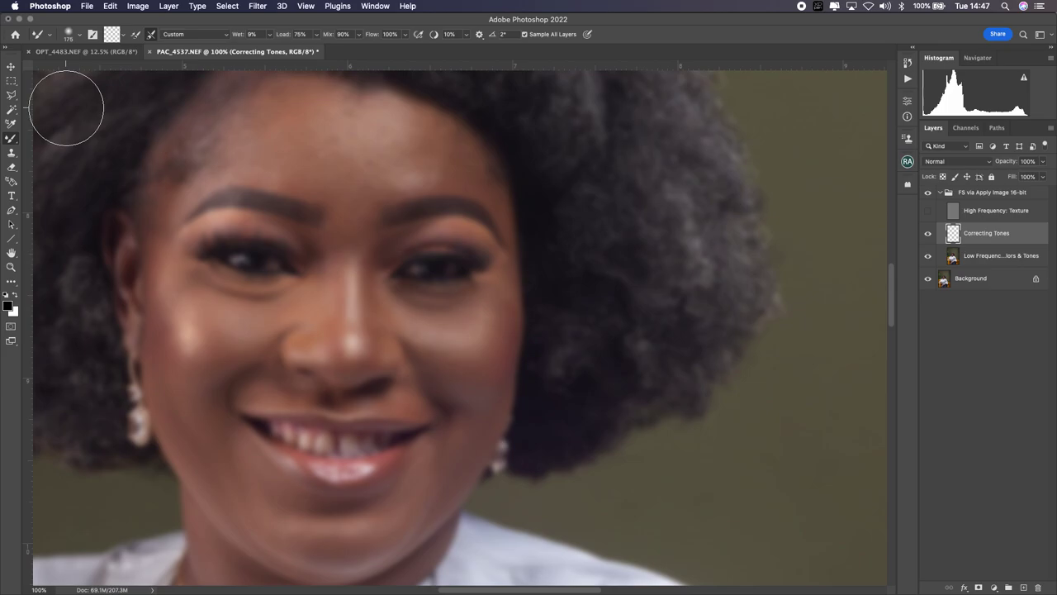
- Open the toolbar customization and find the Mixer Brush Tool in the list of toolbar tools
left_click(137, 6)
mouse_move(110, 7)
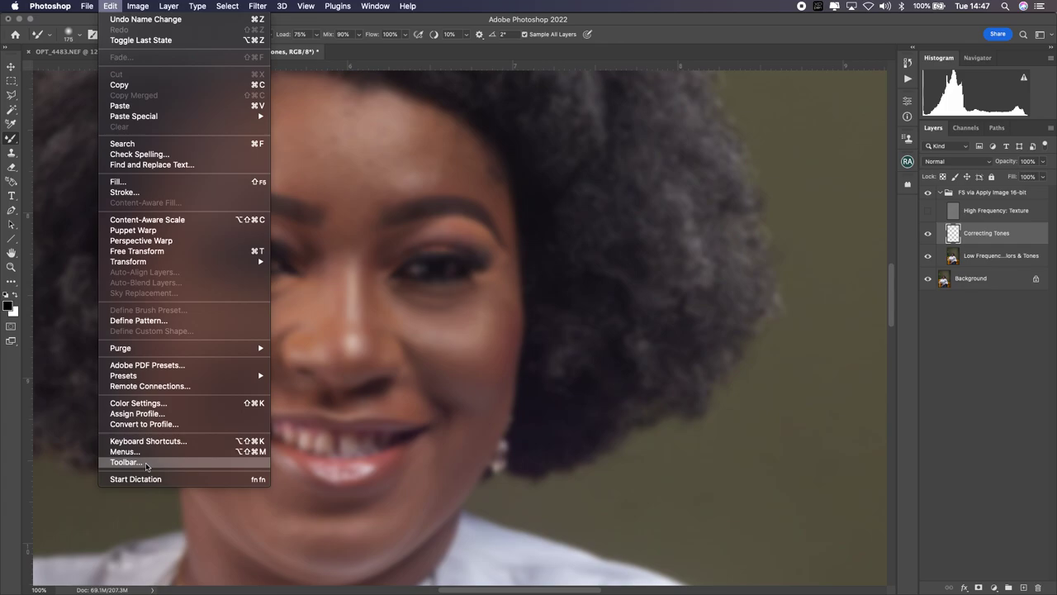
left_click(145, 463)
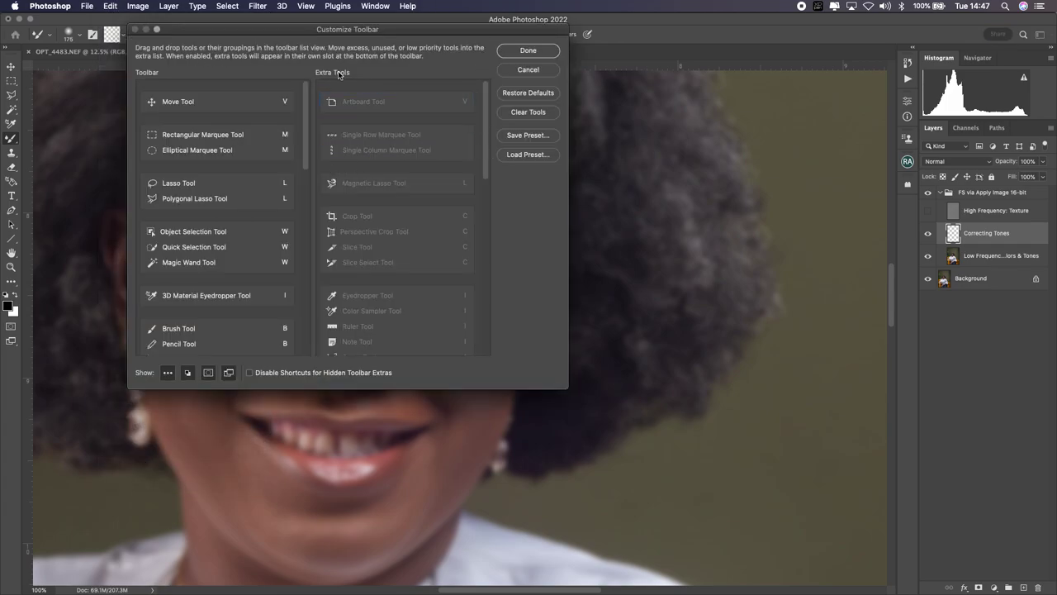
mouse_move(488, 125)
left_mouse_down()
mouse_move(478, 266)
mouse_move(481, 118)
left_mouse_up()
left_click_drag(306, 156, 307, 116)
scroll(199, 230, "down", 5)
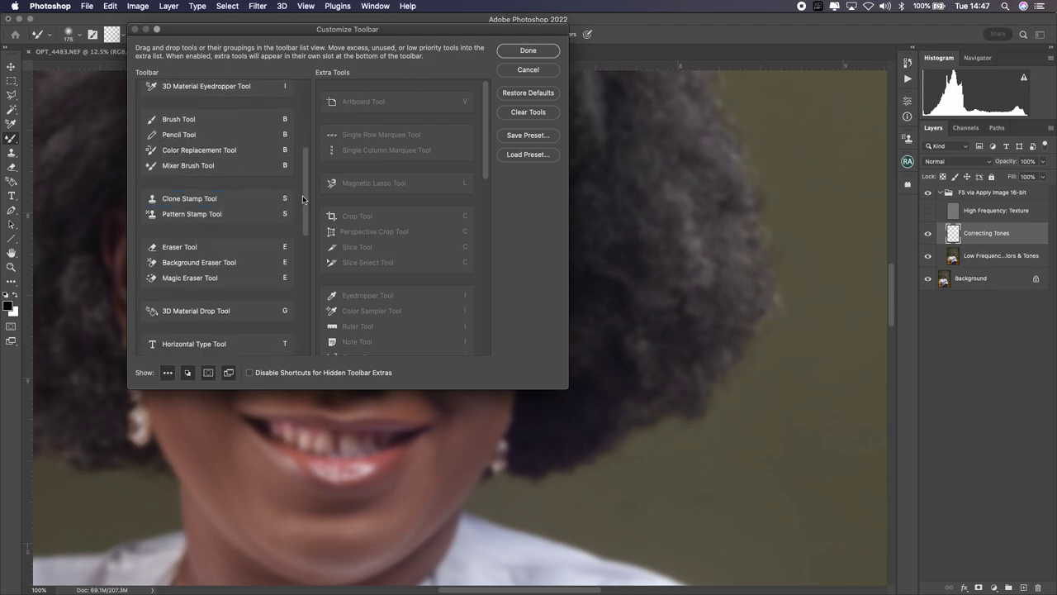
left_click_drag(304, 199, 306, 187)
left_click(210, 200)
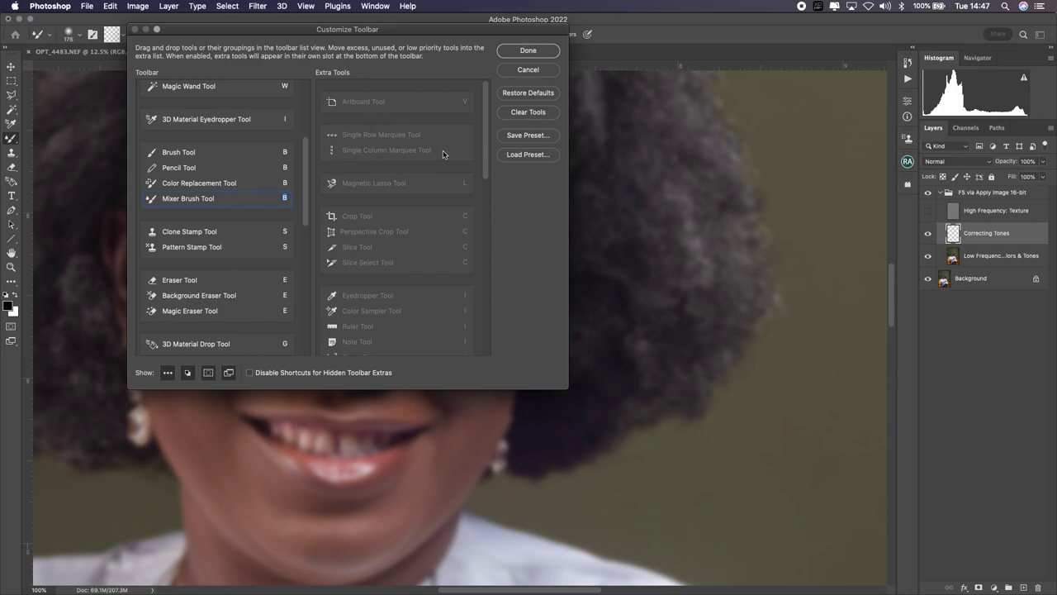
- Add the Magnetic Lasso Tool from the extra tools to the toolbar's lasso group and save the customization
left_click(391, 184)
mouse_move(306, 207)
left_mouse_down()
mouse_move(307, 316)
mouse_move(314, 133)
left_mouse_up()
left_click(368, 181)
left_click_drag(372, 183, 229, 181)
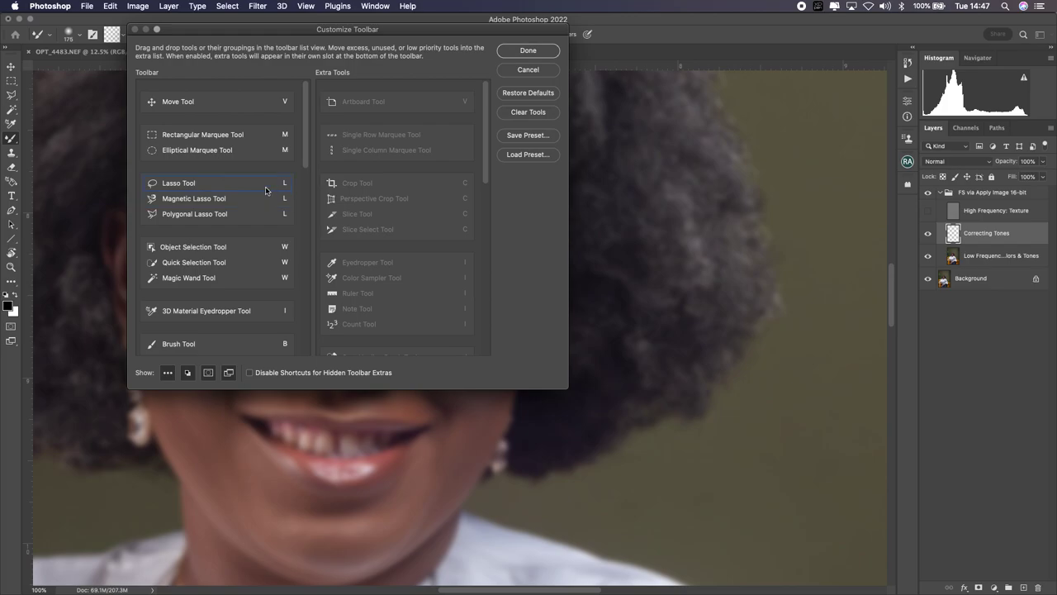
left_click_drag(488, 165, 487, 221)
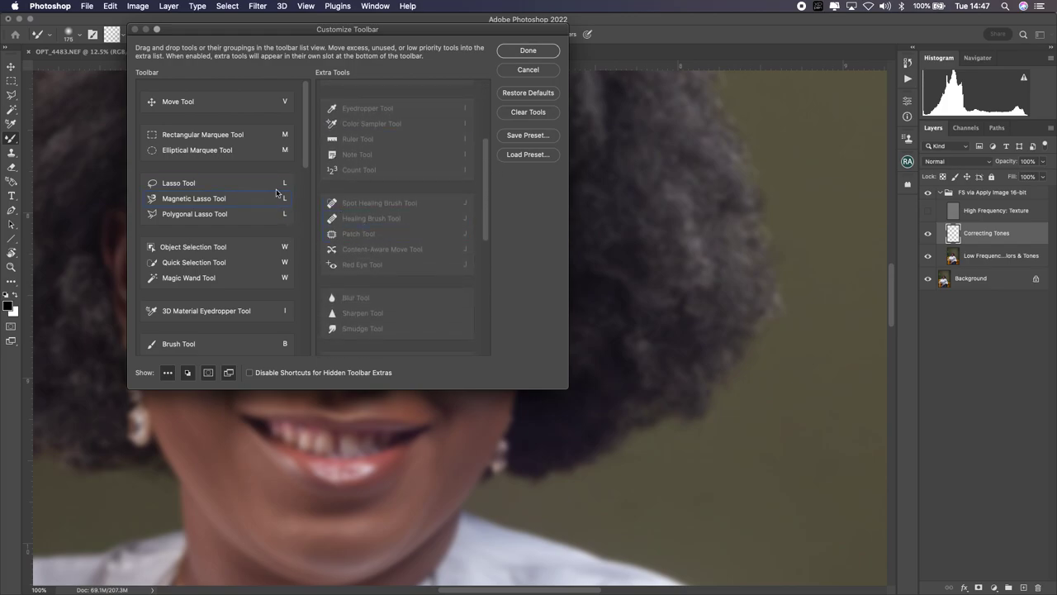
left_click_drag(307, 151, 306, 183)
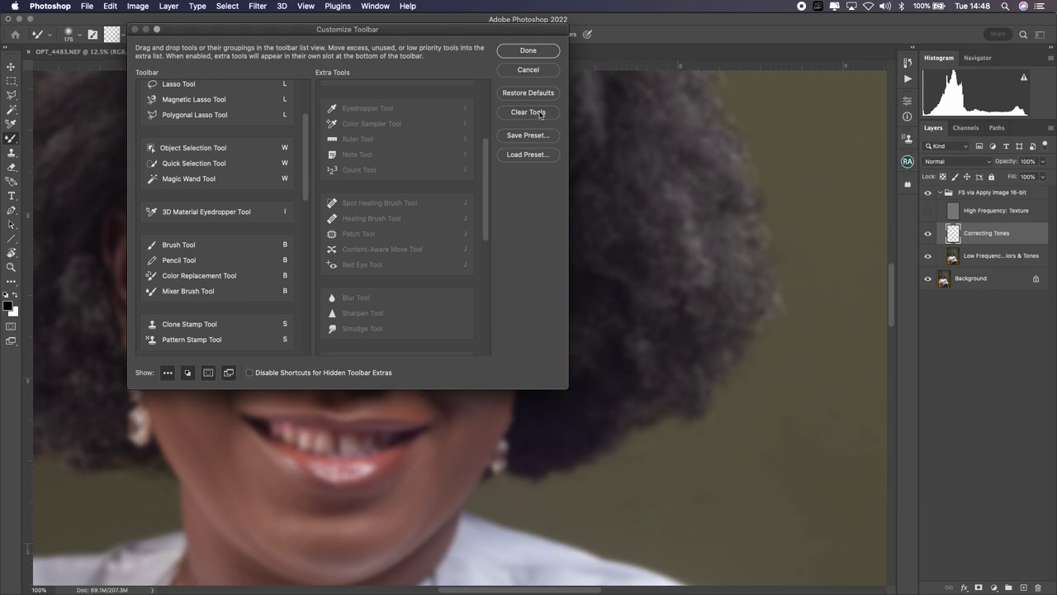
left_click(536, 52)
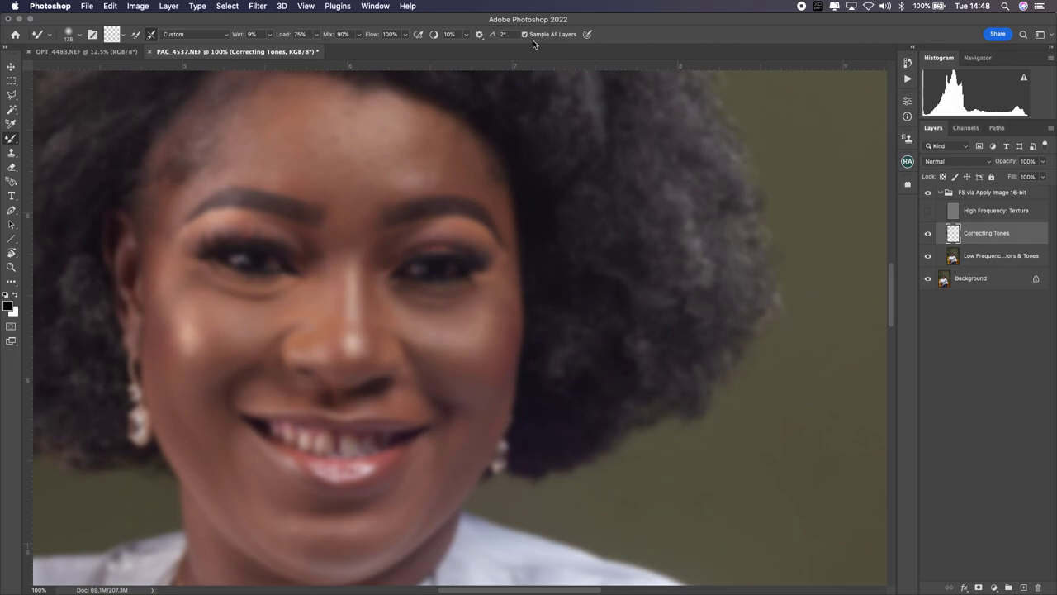
- Reopen the toolbar customization to review the tool groups and its restore option, and close it
left_click(139, 8)
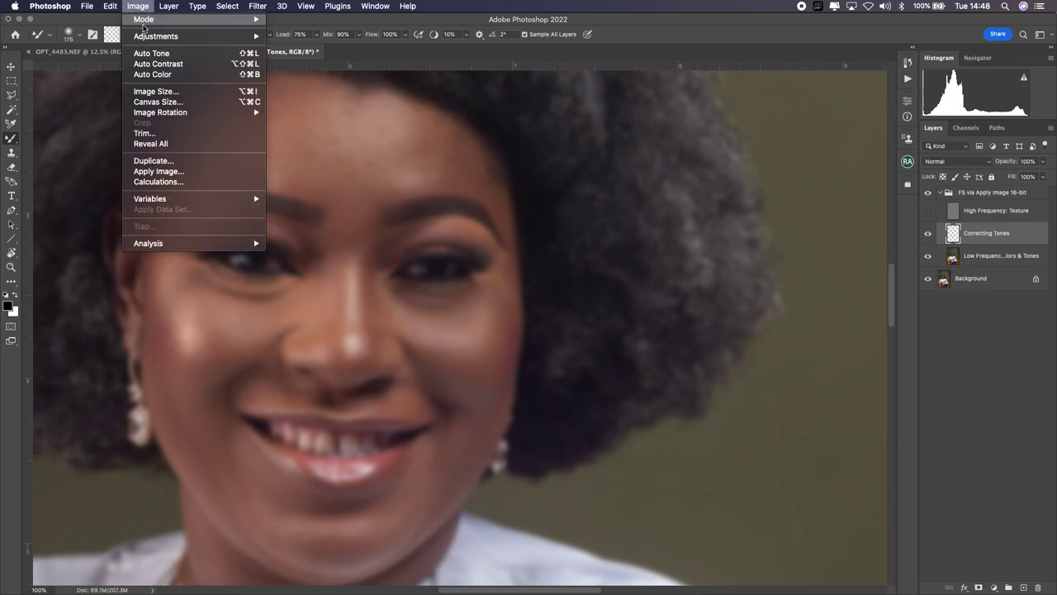
mouse_move(114, 8)
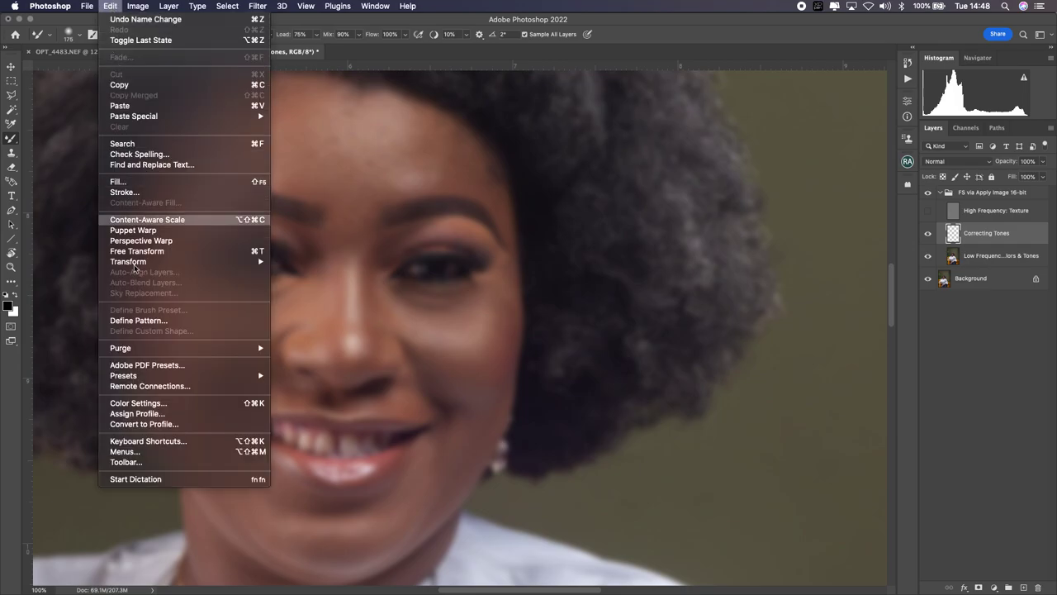
left_click(163, 463)
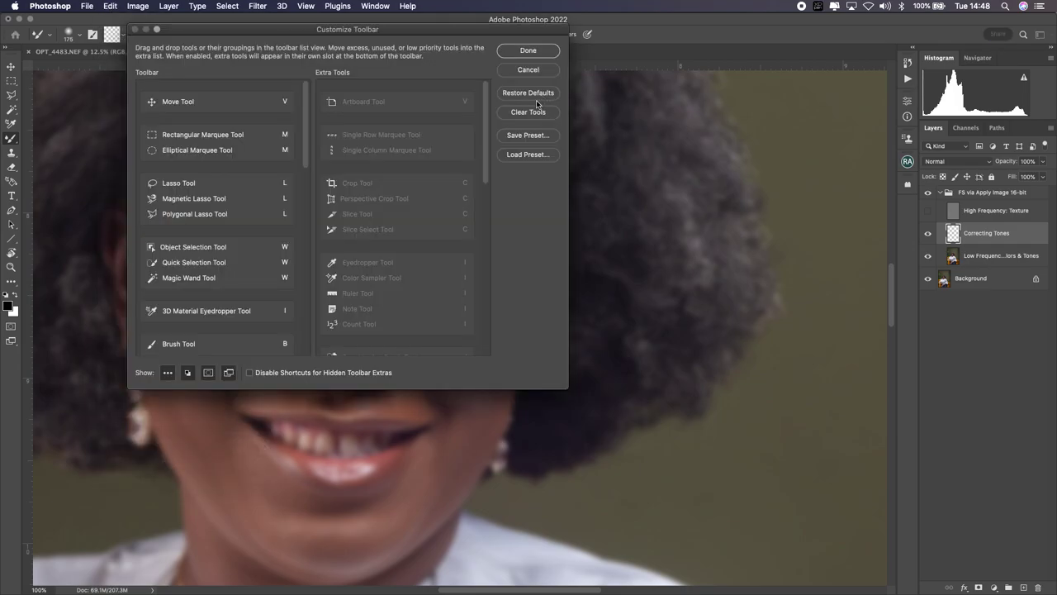
left_click(532, 48)
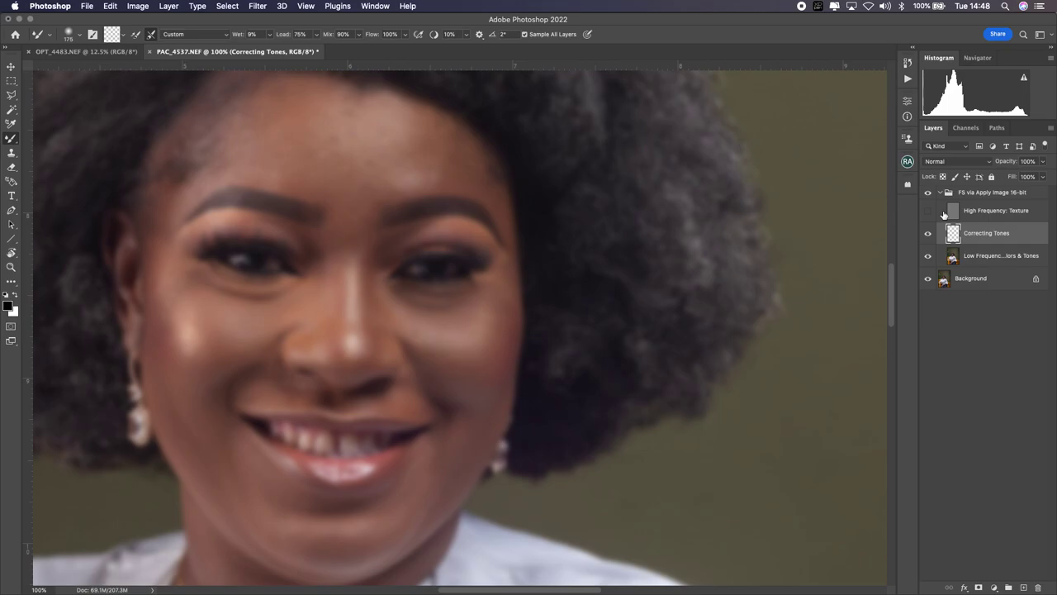
- Blend the uneven tones on the forehead with the Mixer Brush, reducing the brush size to 60 and to 35 near the eyebrow
mouse_move(319, 118)
left_mouse_down()
mouse_move(314, 160)
mouse_move(311, 88)
mouse_move(325, 104)
mouse_move(293, 135)
mouse_move(338, 101)
mouse_move(339, 116)
mouse_move(345, 100)
mouse_move(352, 169)
mouse_move(373, 155)
mouse_move(295, 172)
mouse_move(328, 184)
mouse_move(308, 163)
mouse_move(333, 129)
mouse_move(300, 108)
mouse_move(283, 115)
mouse_move(292, 105)
mouse_move(323, 104)
mouse_move(383, 164)
mouse_move(395, 122)
mouse_move(322, 124)
mouse_move(279, 152)
mouse_move(280, 175)
mouse_move(320, 171)
mouse_move(390, 117)
left_mouse_up()
key("bracketleft")
key("bracketleft")
key("bracketleft")
key("bracketleft")
key("bracketleft")
key("bracketleft")
left_click(111, 33)
left_click(399, 57)
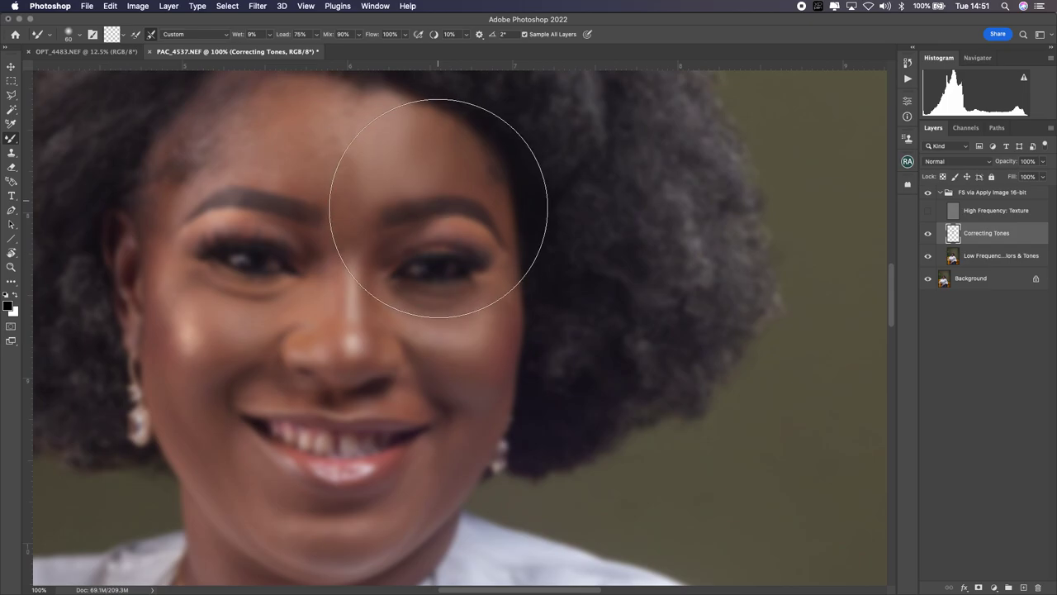
key("bracketleft")
key("bracketleft")
key("bracketleft")
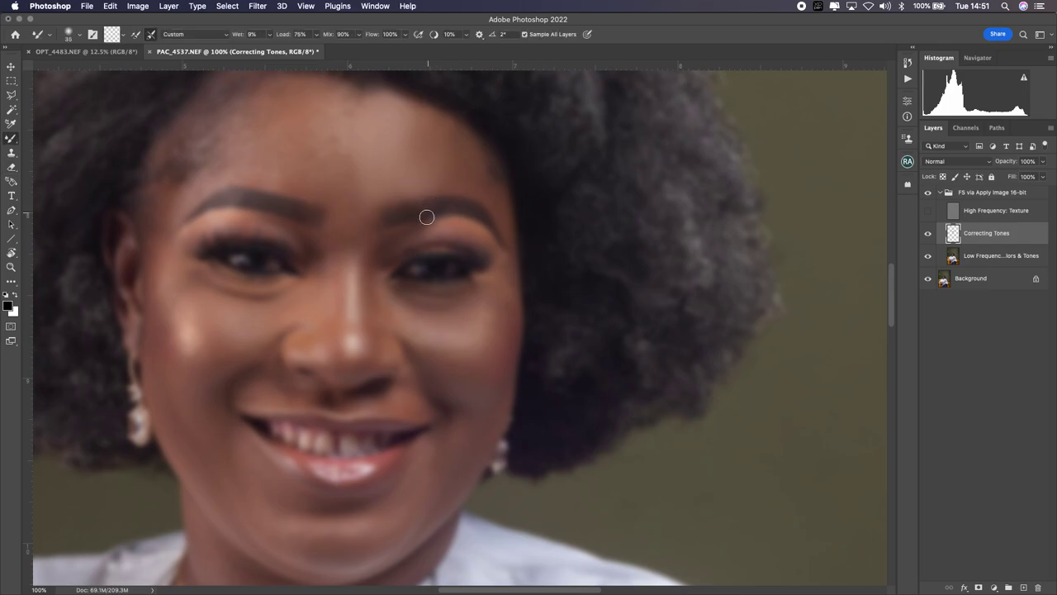
key("bracketleft")
key("bracketleft")
- Switch to the Eraser, shrink its tip considerably and set its opacity to 100%
key("e")
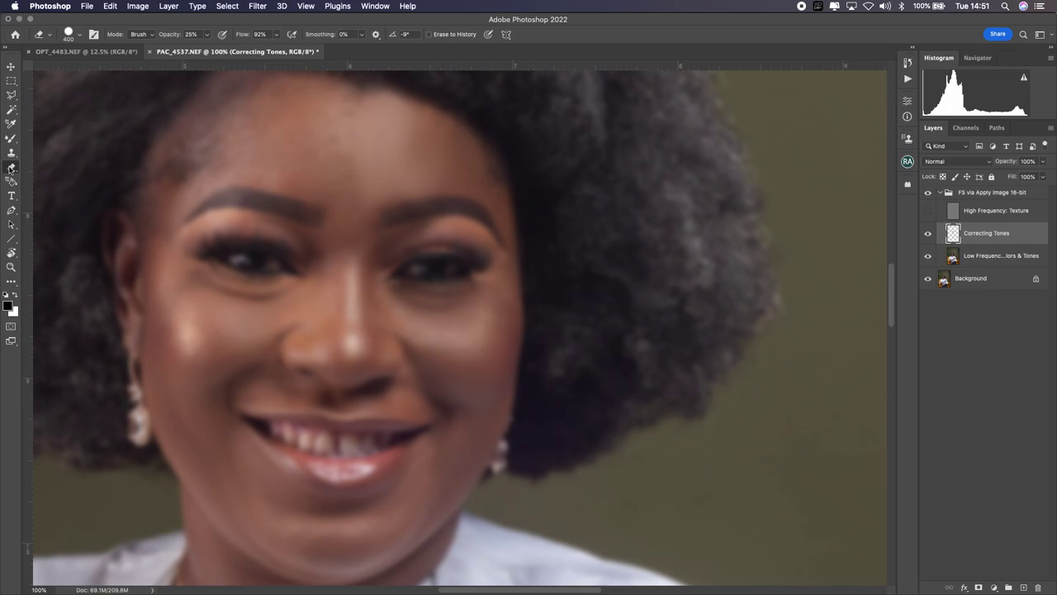
key("bracketleft")
key("bracketleft")
key("bracketleft")
key("bracketleft")
key("bracketleft")
key("bracketleft")
key("bracketleft")
key("bracketleft")
key("bracketleft")
key("bracketleft")
key("bracketleft")
left_click(192, 36)
type("100")
- Smooth the tones across the forehead on the Correcting Tones layer with the Mixer Brush, enlarging the brush to 125
key("b")
key("bracketright")
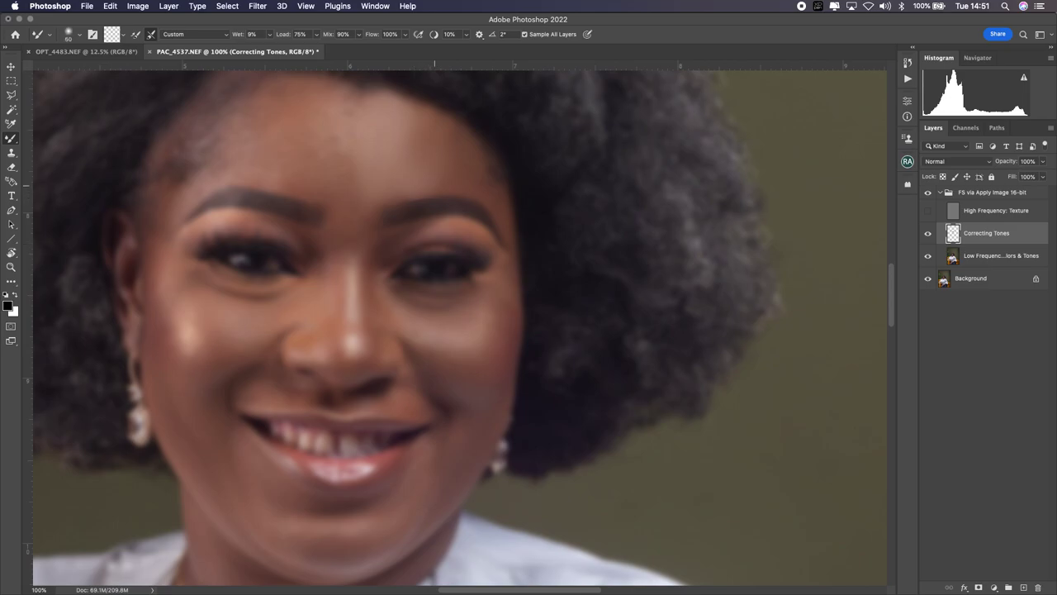
key("bracketright")
key("bracketright")
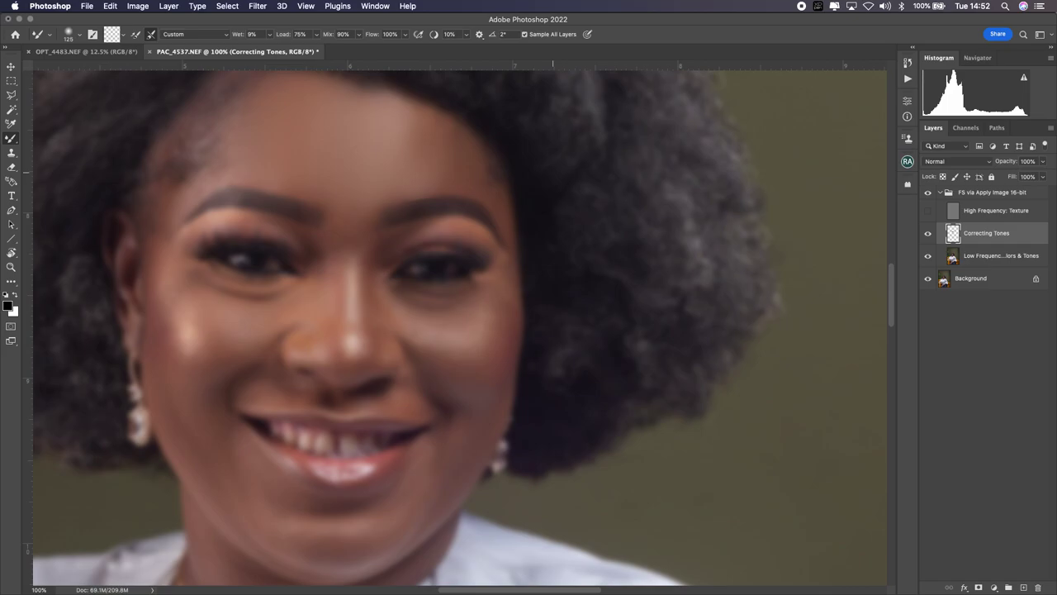
right_click(607, 198)
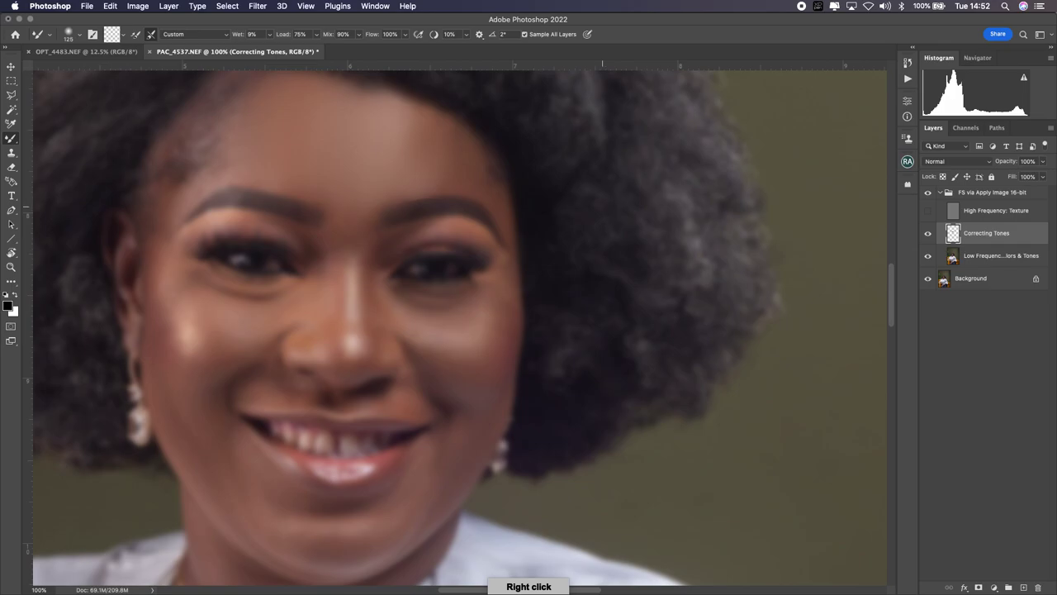
right_click(996, 237)
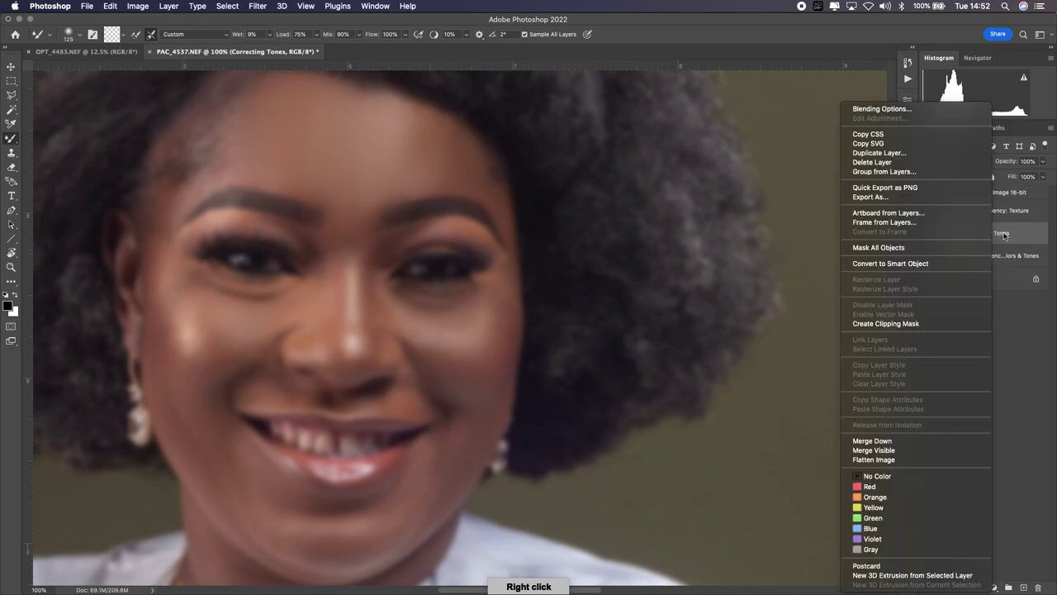
key("Escape")
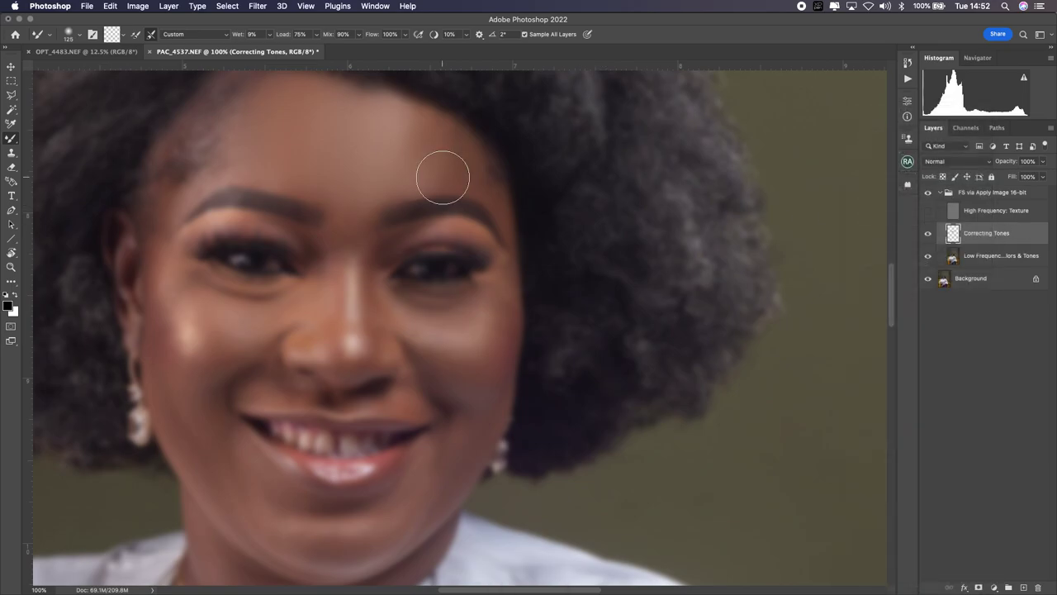
- Blend the remaining tones at the side of the forehead with the Mixer Brush, varying its size up to 150
key("bracketleft")
key("bracketleft")
key("bracketleft")
key("bracketleft")
key("bracketleft")
key("bracketright")
key("bracketright")
key("bracketright")
key("bracketright")
key("bracketright")
key("bracketright")
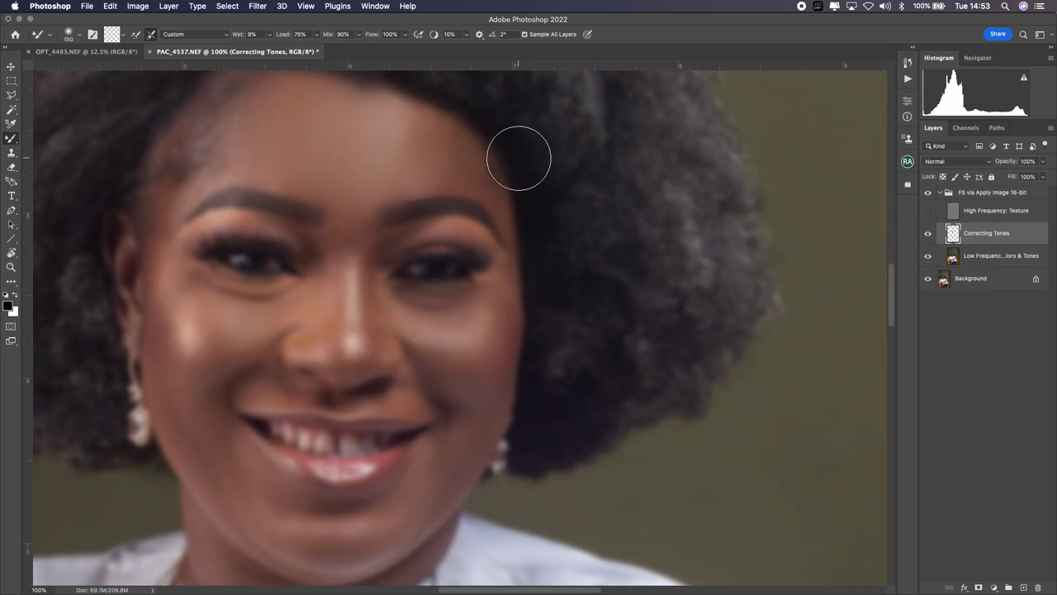
- Reduce the Mixer Brush size to 60 and smooth the highlights along the nose and under the eye
key("bracketleft")
key("bracketleft")
key("bracketleft")
key("bracketleft")
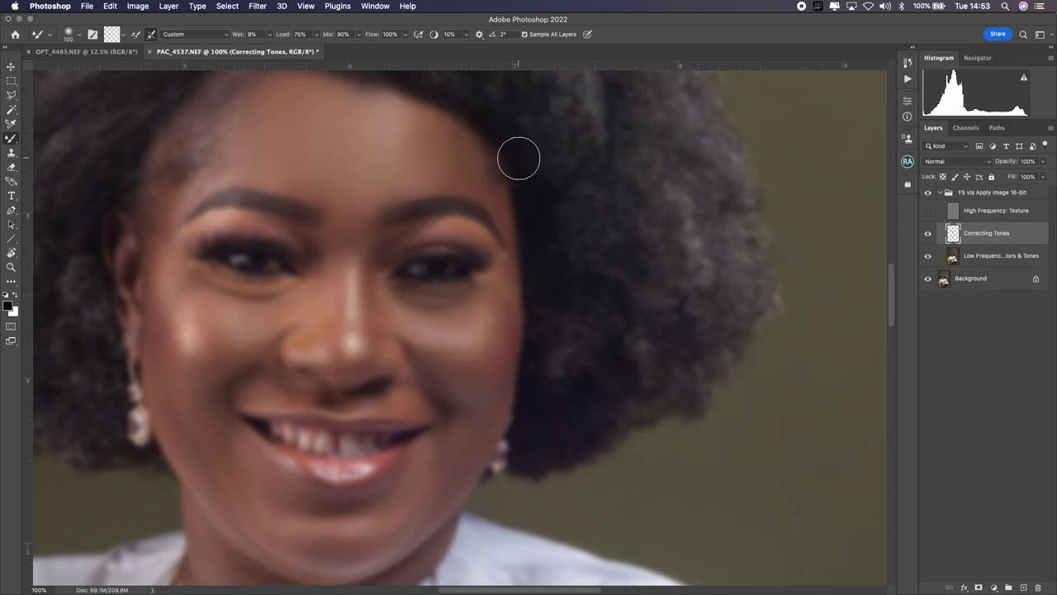
key("bracketright")
key("bracketright")
key("bracketright")
key("bracketleft")
key("bracketleft")
key("bracketleft")
key("bracketleft")
key("bracketleft")
key("bracketleft")
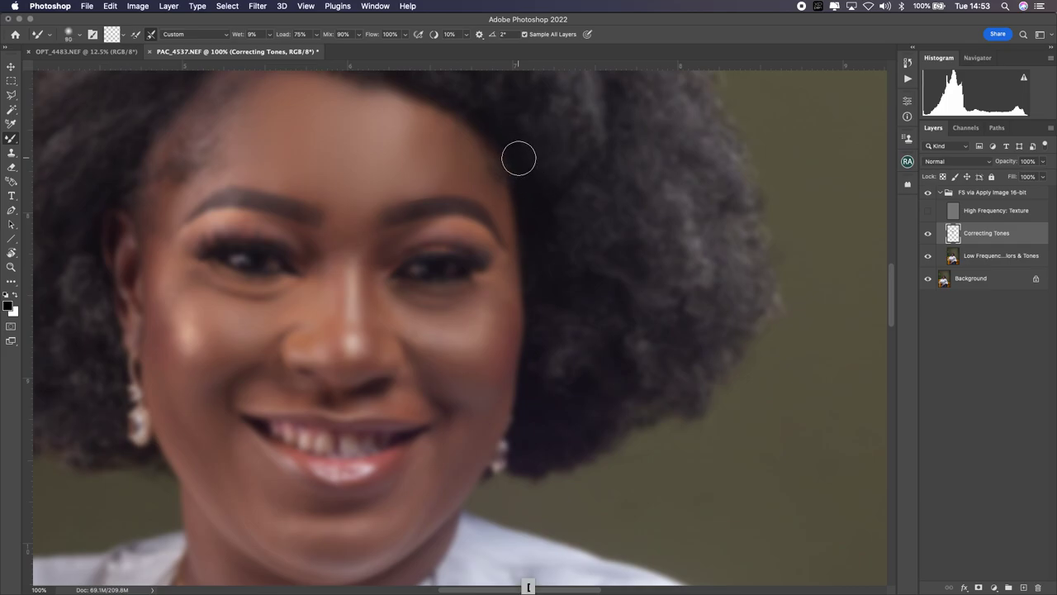
key("bracketright")
key("bracketright")
key("bracketright")
key("bracketright")
key("bracketleft")
key("bracketleft")
key("bracketleft")
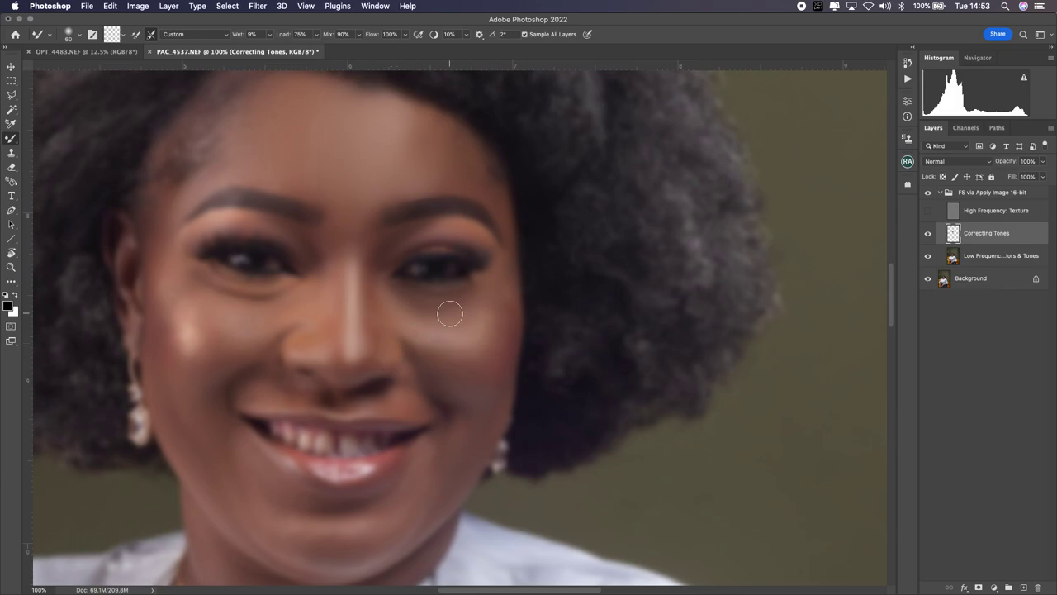
key("l")
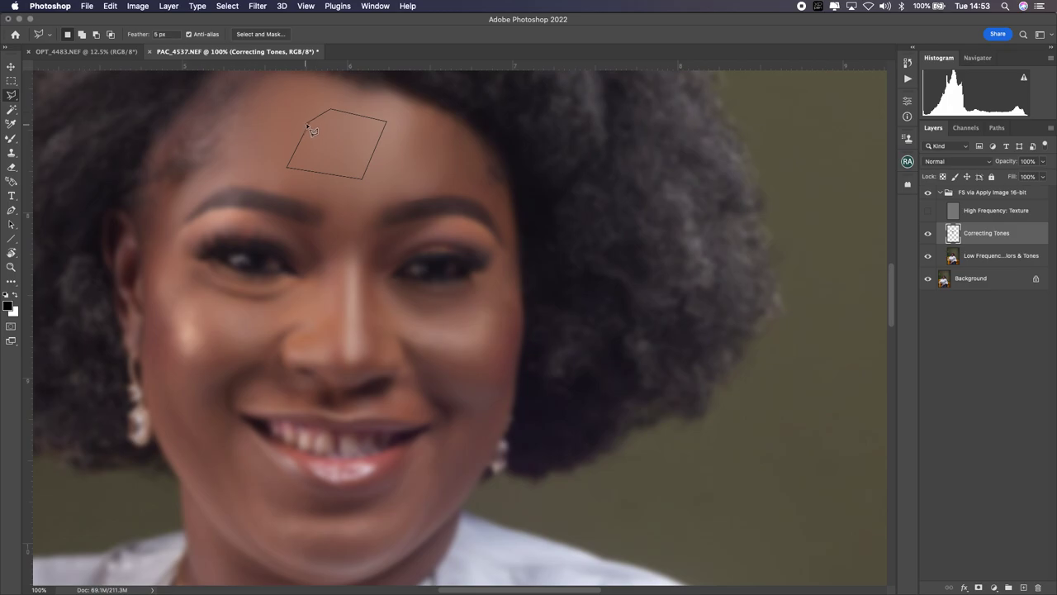
left_click(311, 120)
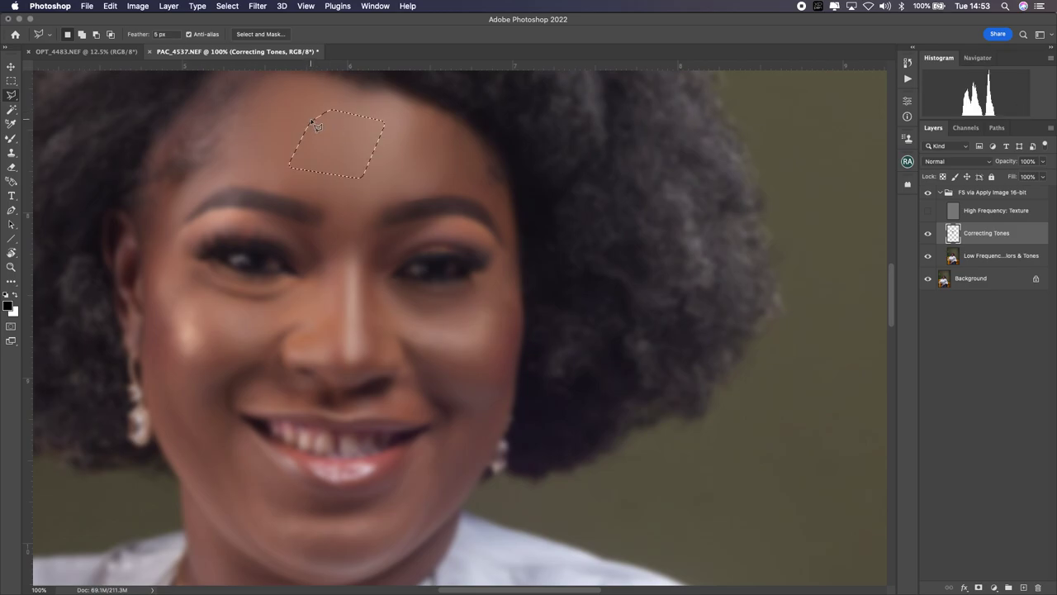
key("b")
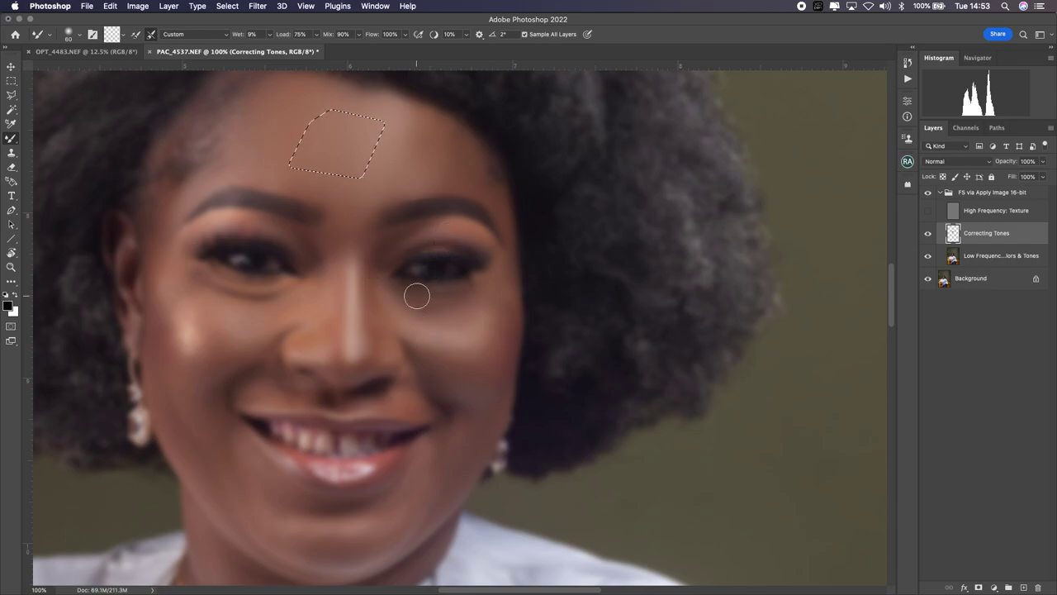
key("l")
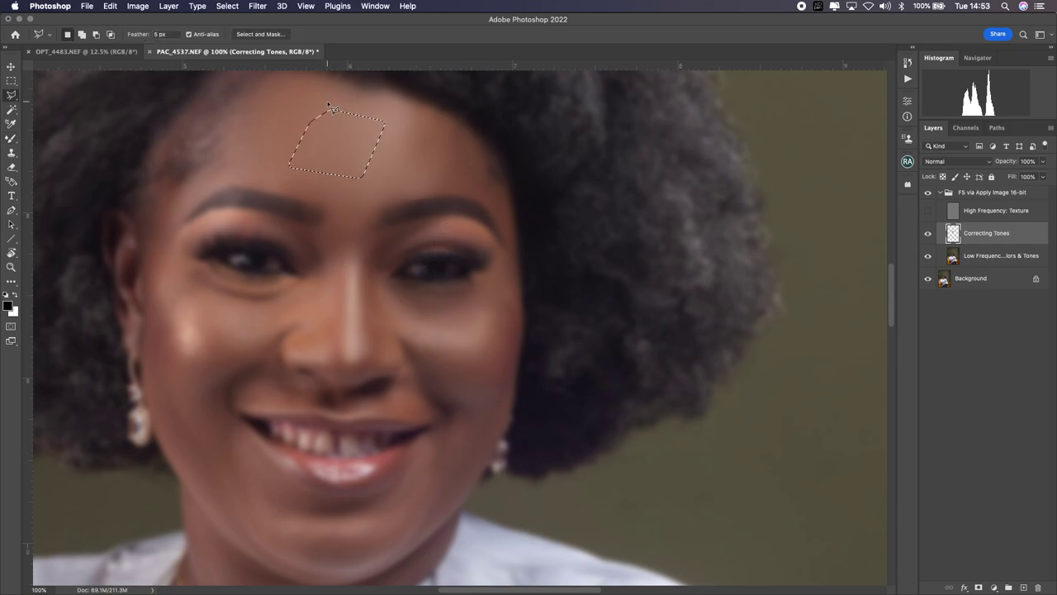
right_click(339, 147)
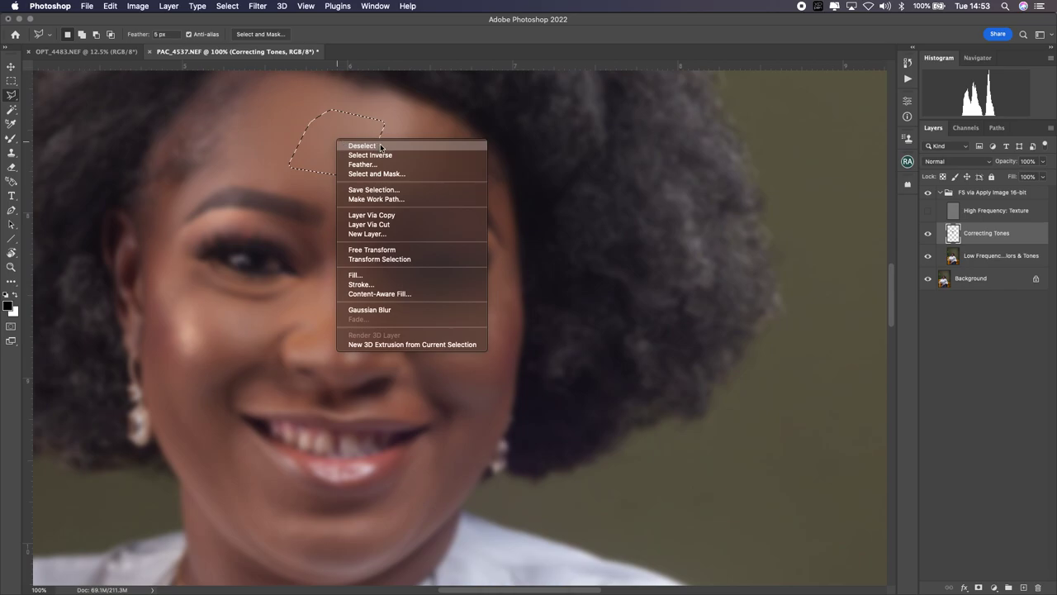
left_click(380, 146)
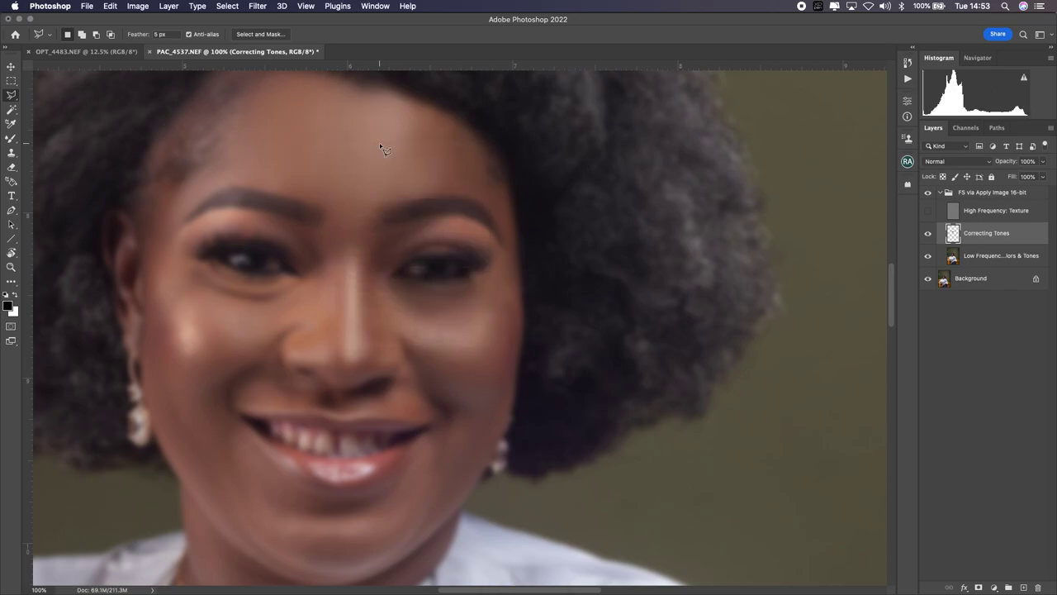
- Smooth the cheeks, chin and neck on the Correcting Tones layer with the Mixer Brush at size 70
key("b")
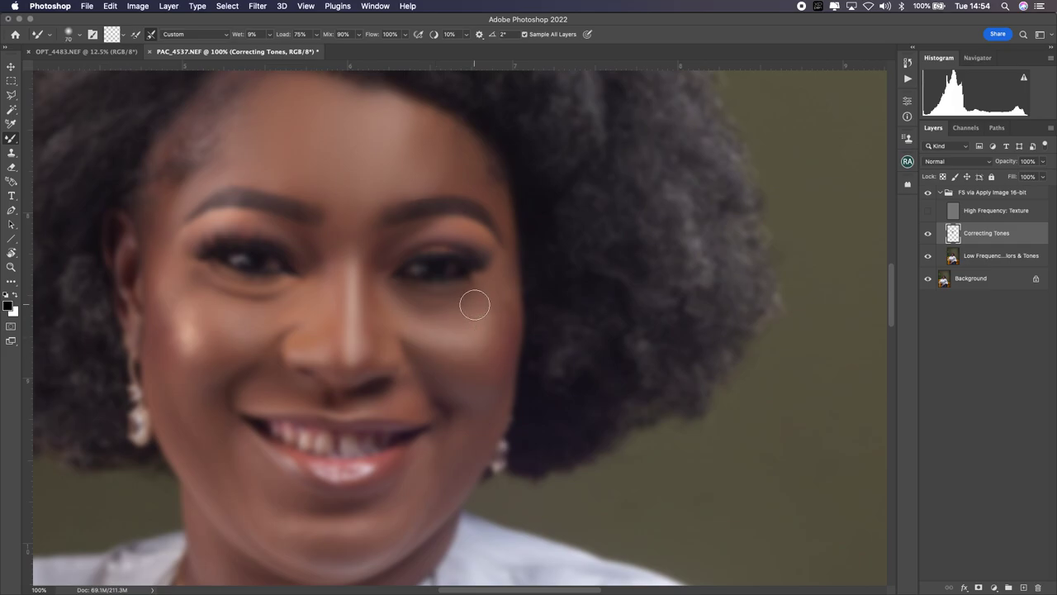
key("bracketright")
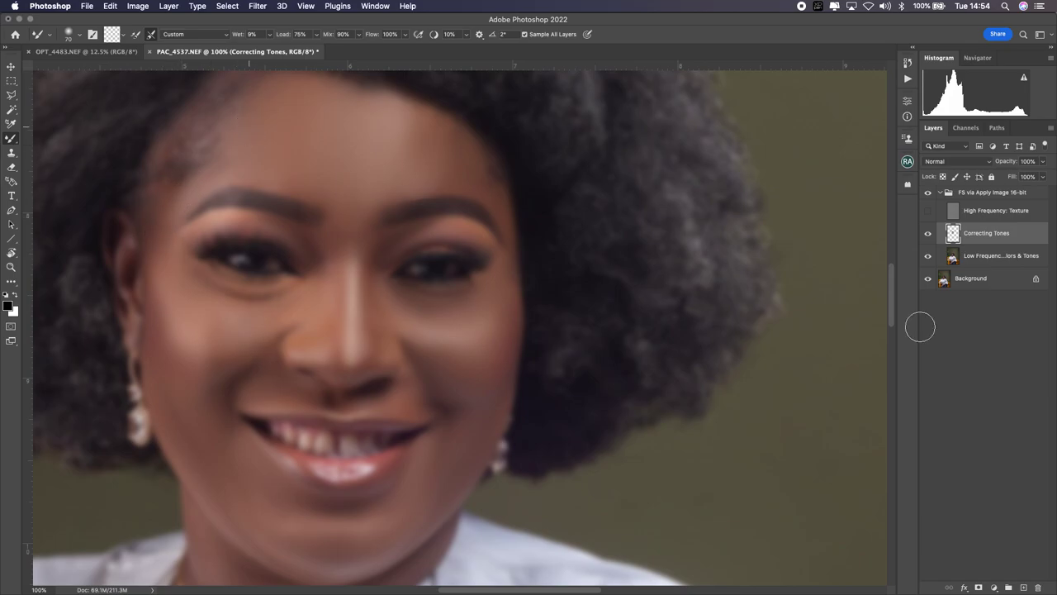
left_click_drag(892, 310, 893, 344)
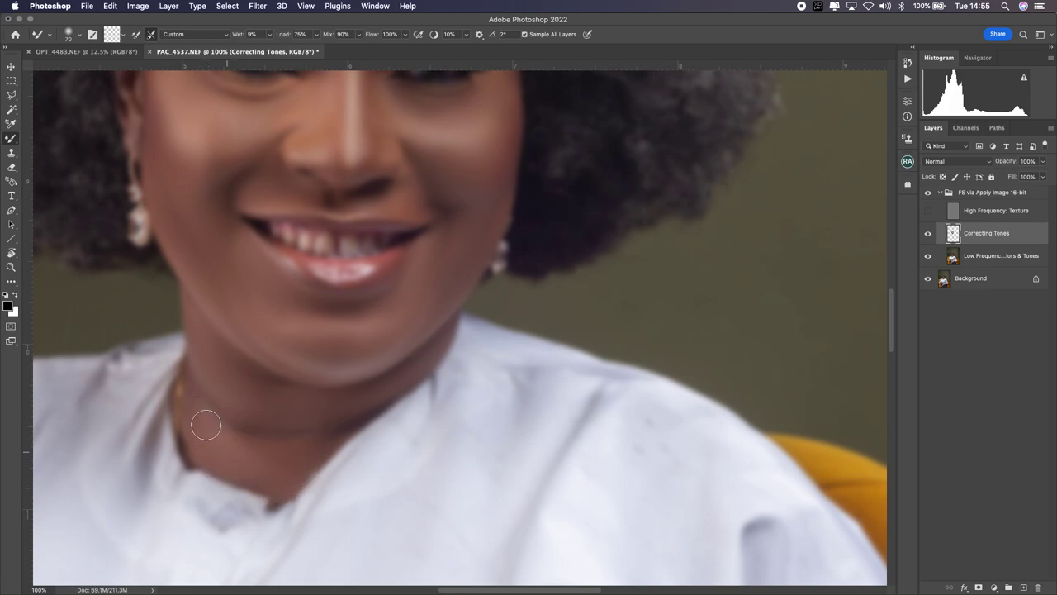
- Show the High Frequency: Texture layer again over the smoothed face
key("super+minus")
key("super+minus")
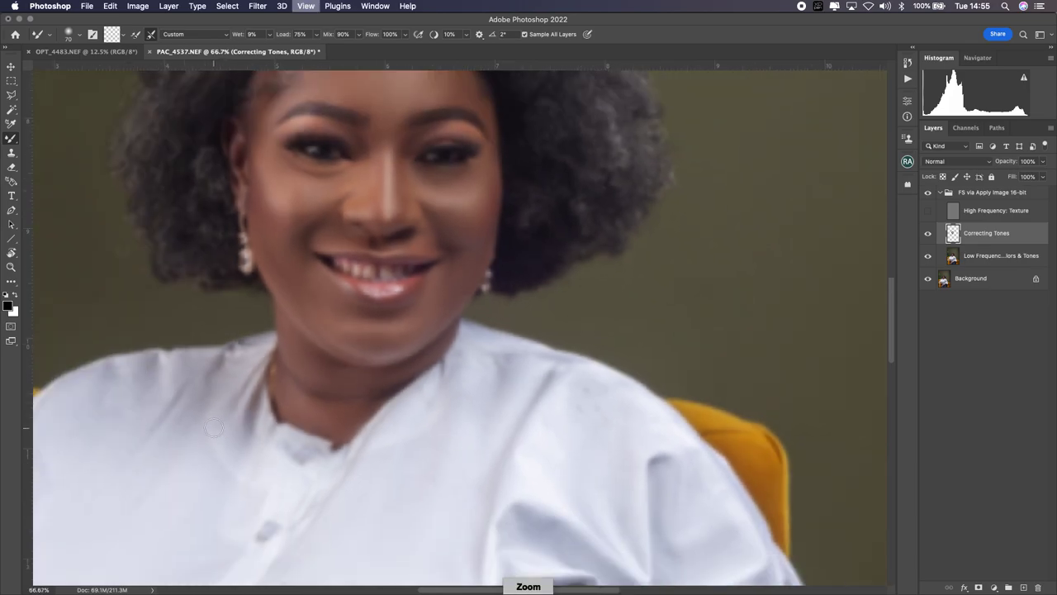
key("super+plus")
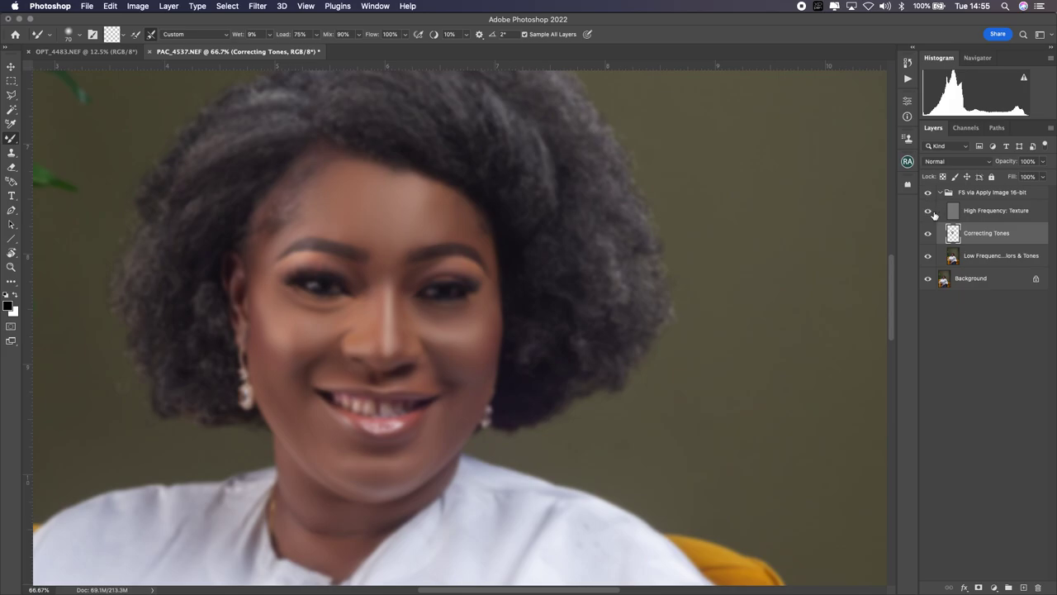
left_click(929, 211)
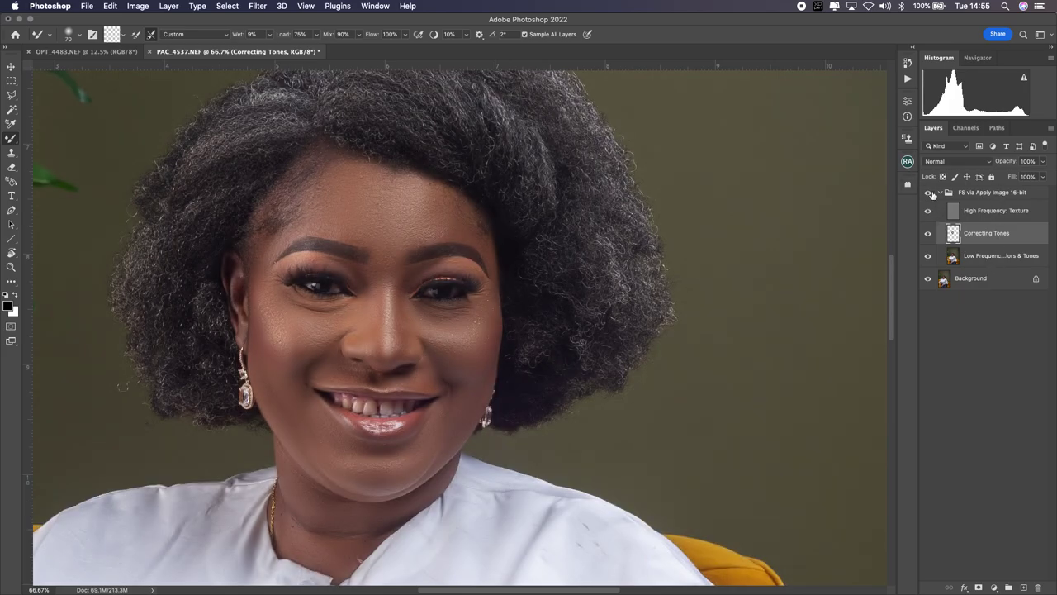
- Compare the face with and without the frequency separation group, then examine the whole portrait
left_click(930, 233)
key("super+plus")
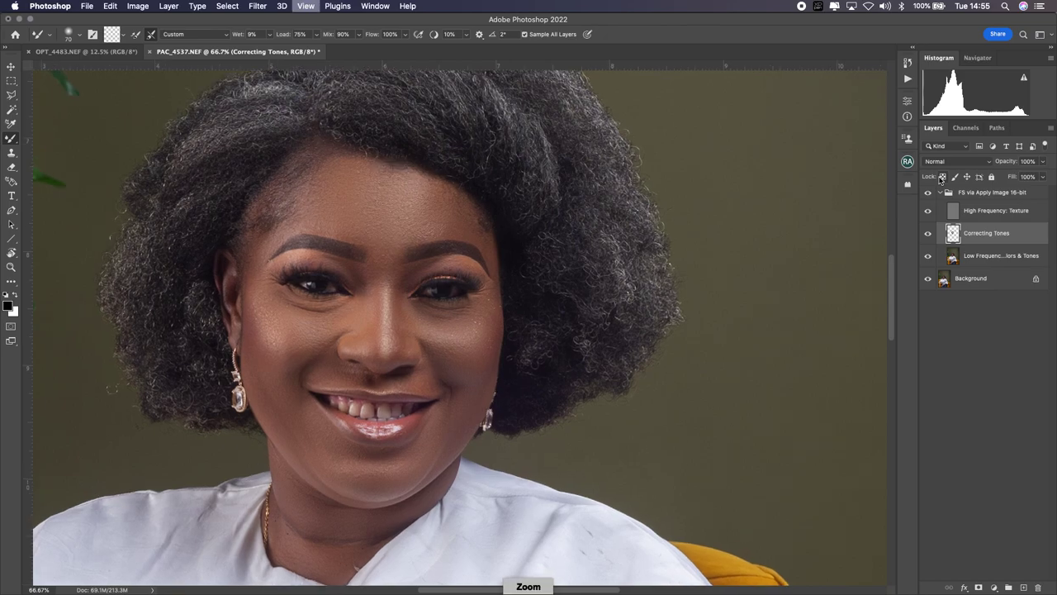
key("super+plus")
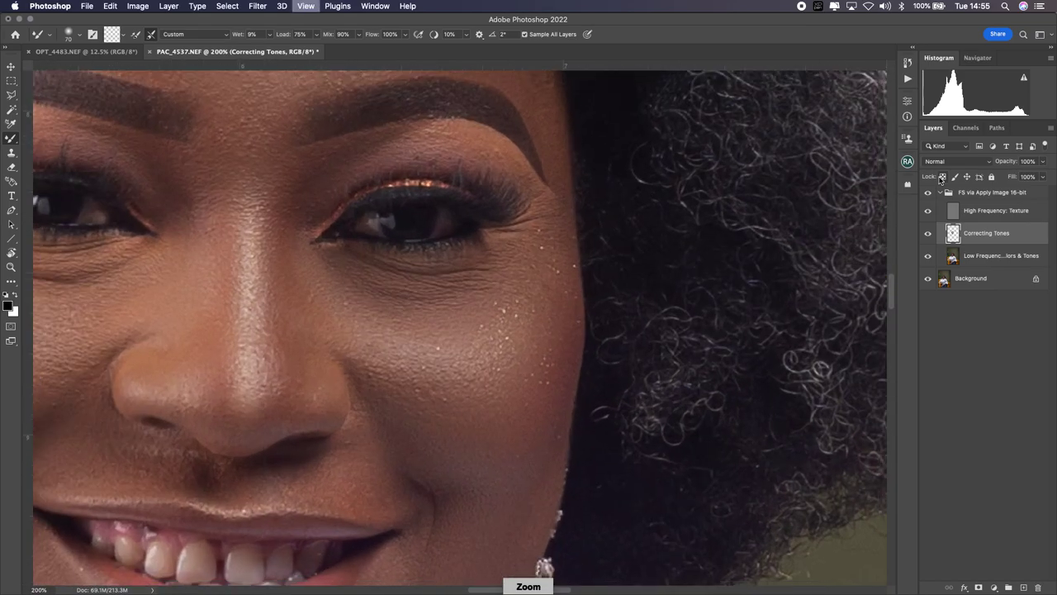
key("super+minus")
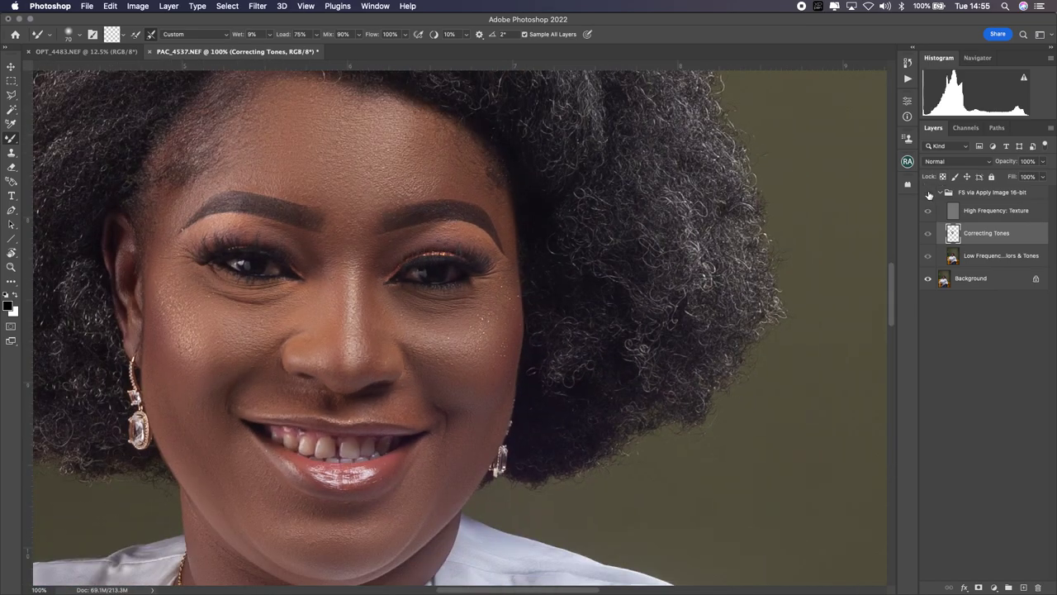
left_click(929, 194)
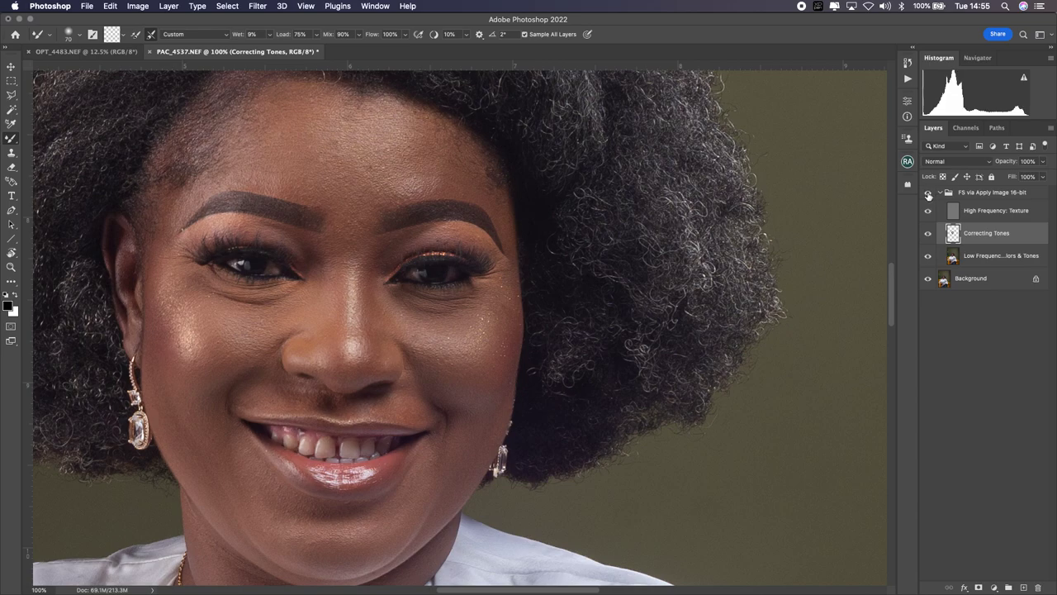
left_click(926, 193)
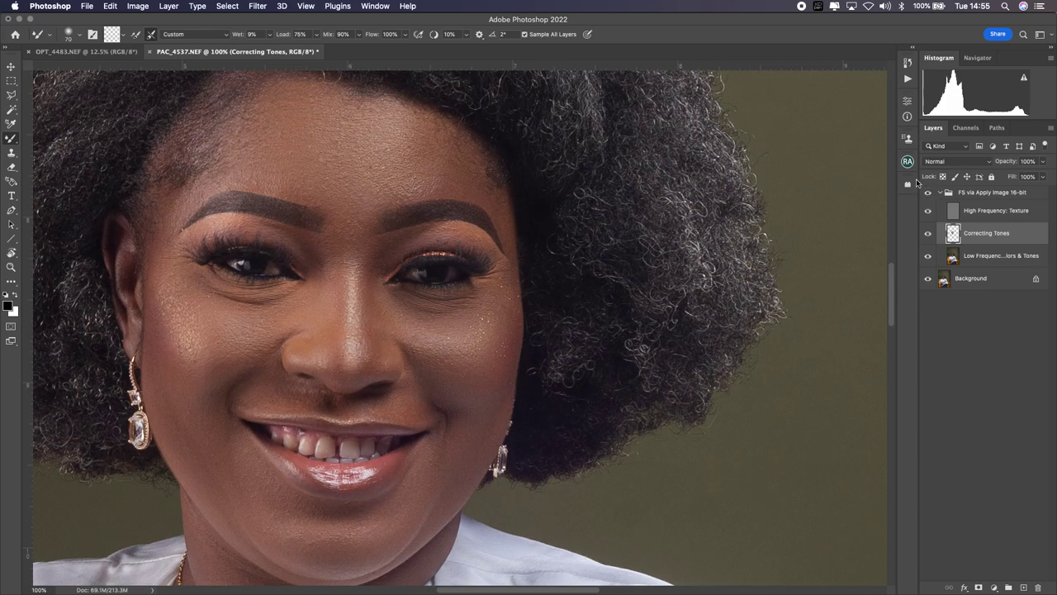
key("super+minus")
key("super+minus")
key("super+minus")
key("super+minus")
key("super+minus")
key("super+minus")
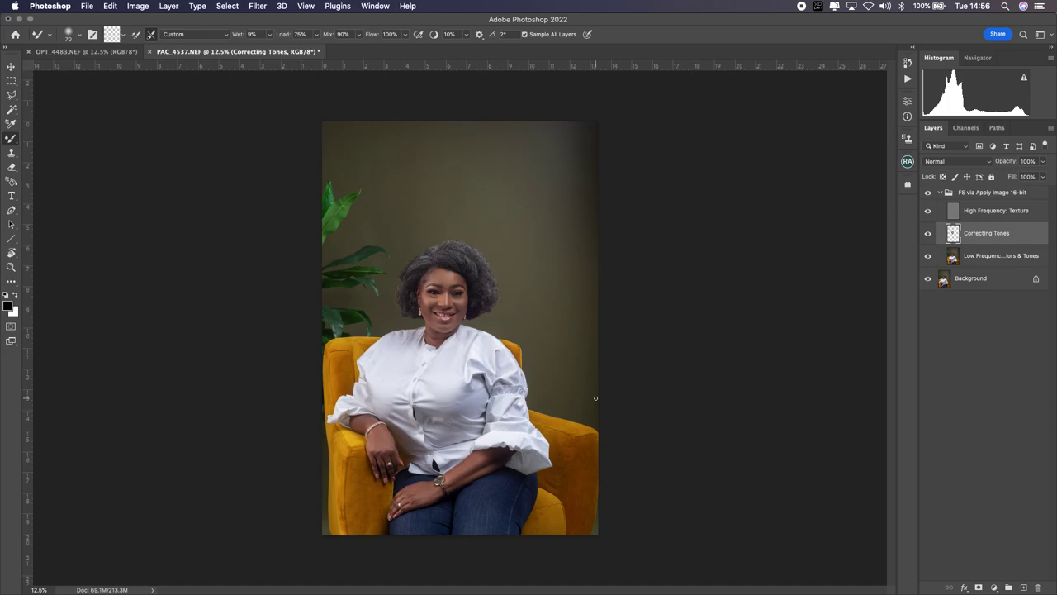
- Hide the High Frequency: Texture layer to expose the tones of the hands and forearm
key("super+plus")
key("super+plus")
key("super+plus")
key("super+plus")
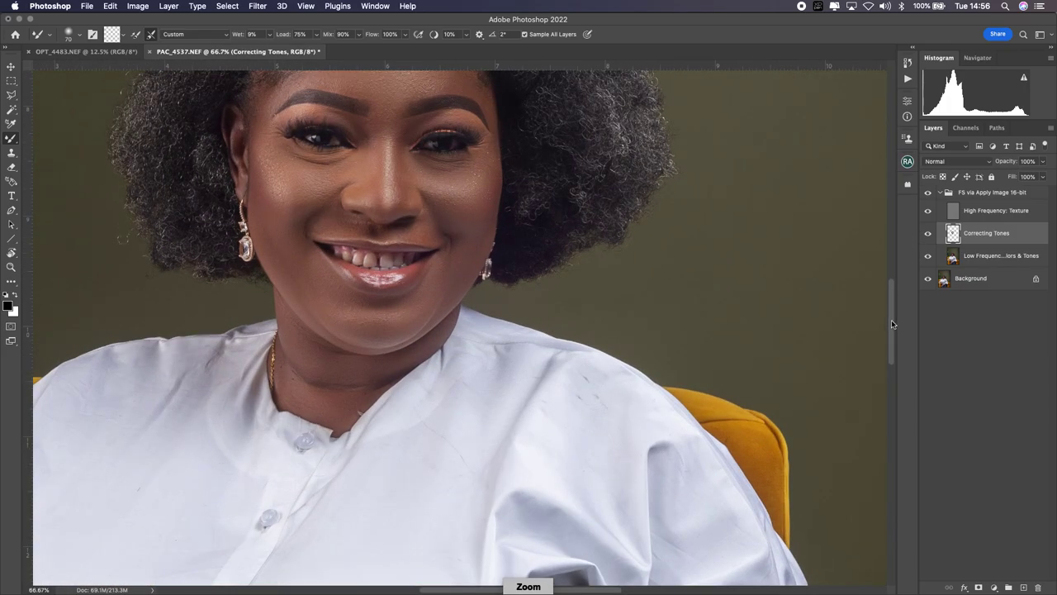
left_click_drag(892, 323, 877, 462)
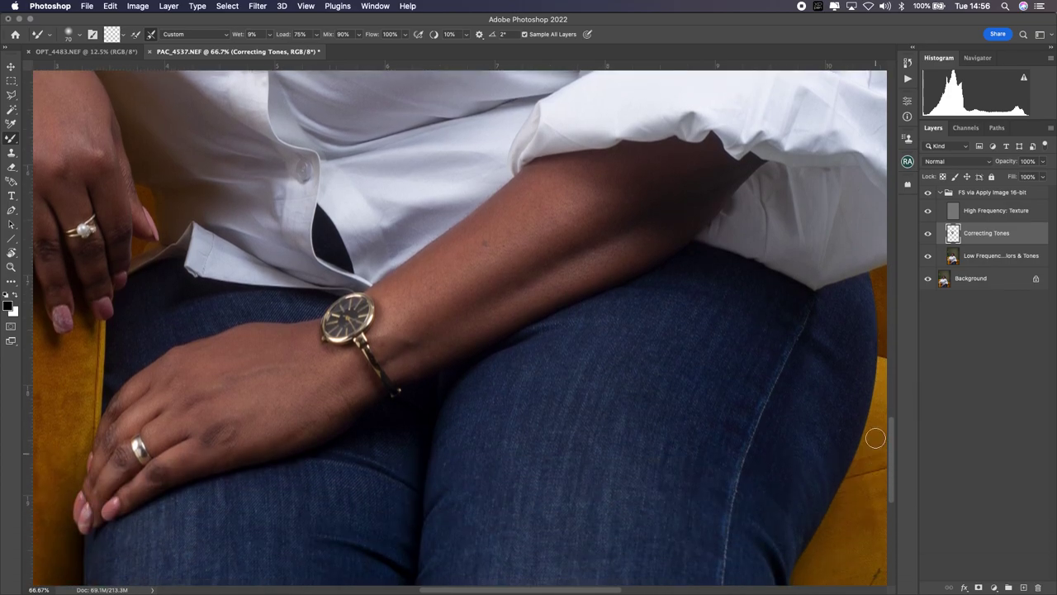
left_click_drag(582, 590, 560, 591)
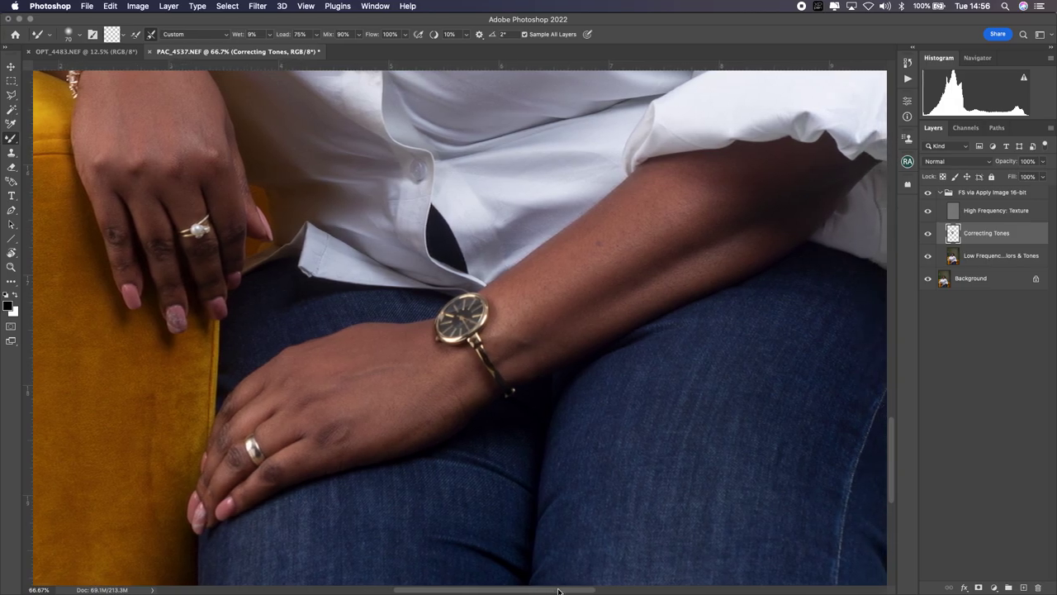
scroll(888, 448, "up", 3)
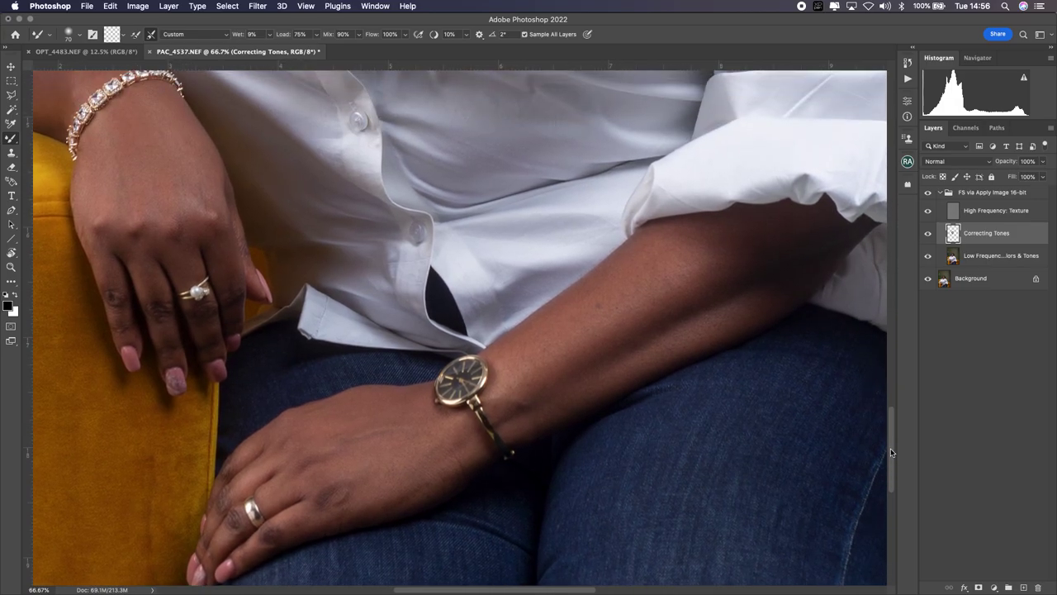
left_click_drag(890, 453, 889, 489)
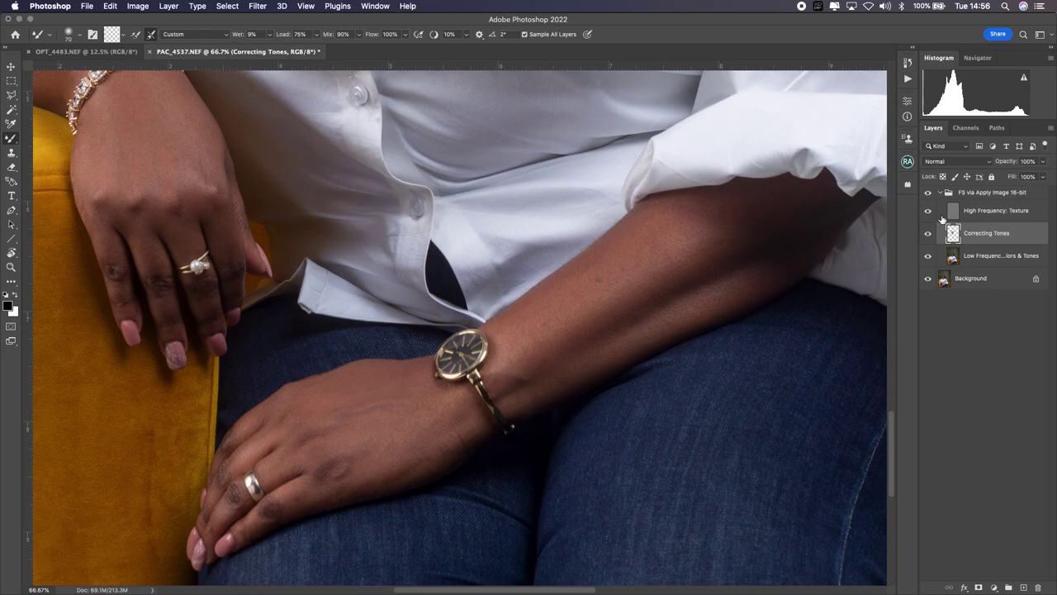
left_click(930, 212)
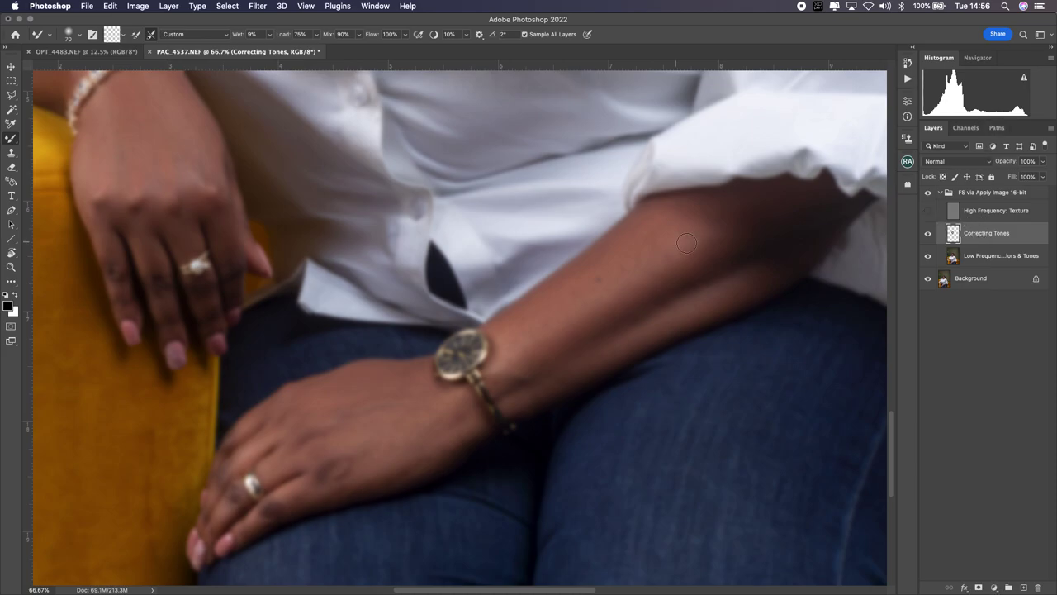
- Smooth the forearm and the back of the hand wearing the watch with the Mixer Brush, varying its size to 100
key("bracketright")
key("bracketright")
key("bracketright")
key("bracketleft")
key("bracketleft")
key("bracketleft")
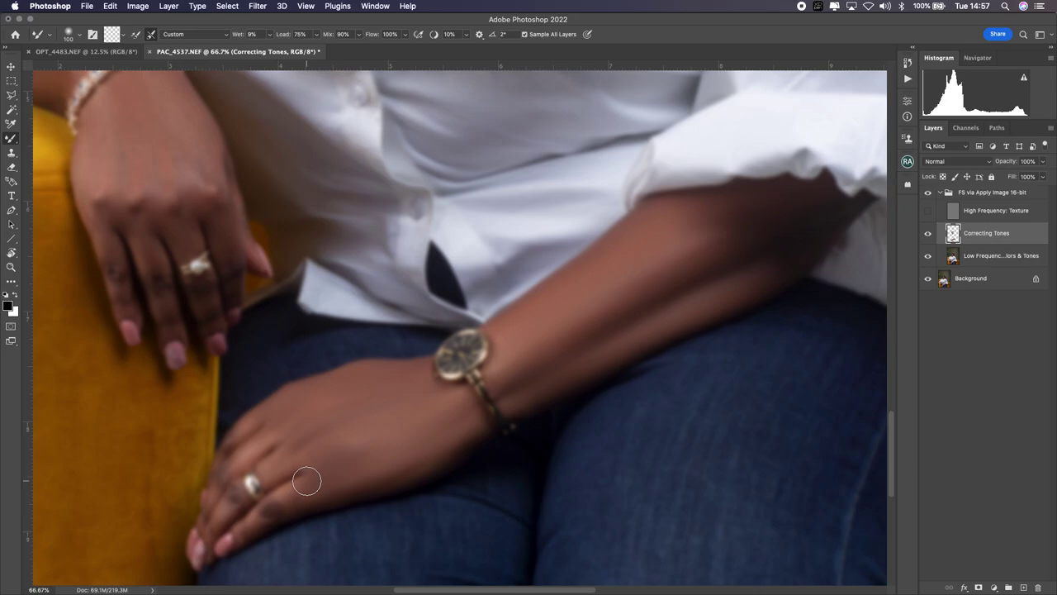
- Reduce the Mixer Brush to 80, smooth the knuckles and fingers of that hand, and show the High Frequency: Texture layer
key("bracketleft")
key("bracketleft")
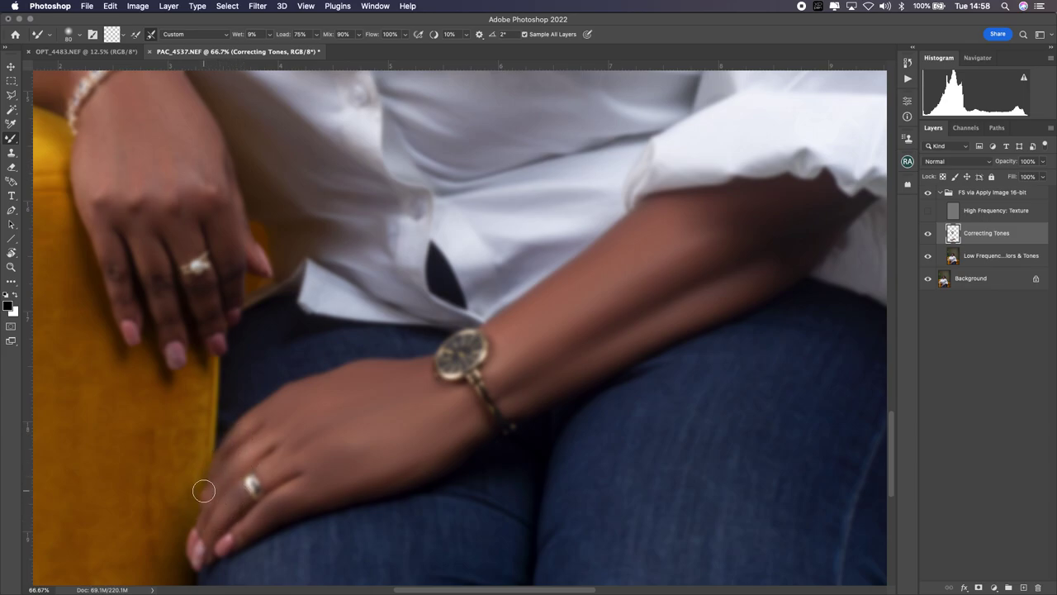
left_click(928, 211)
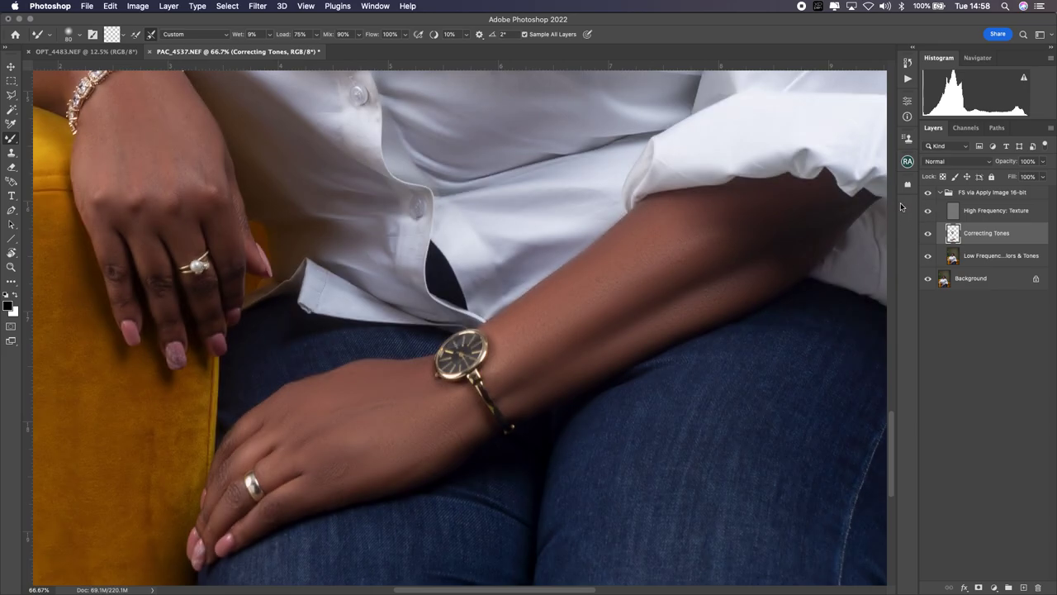
- Compare the arm and the whole portrait with and without the FS via Apply Image 16-bit group
left_click(929, 193)
left_click(930, 192)
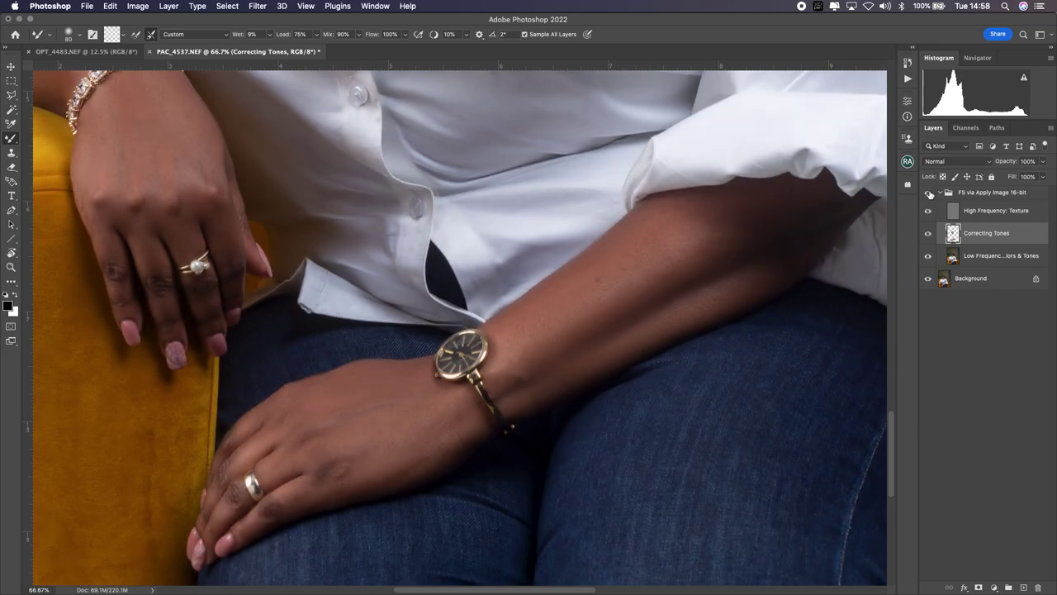
left_click(930, 192)
left_click(930, 192)
left_click(929, 193)
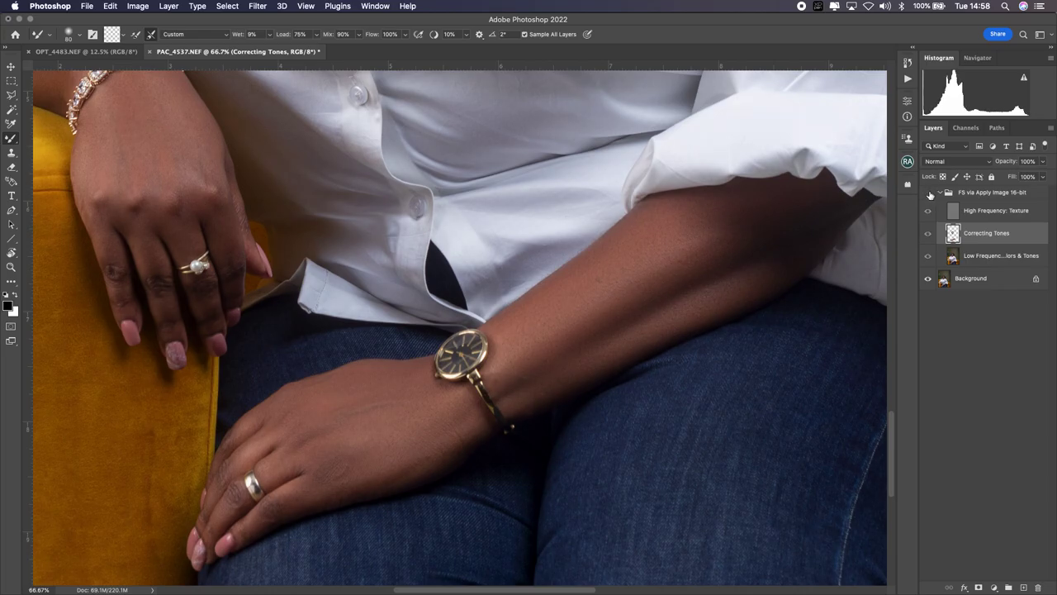
left_click(929, 194)
key("super+minus")
key("super+minus")
key("super+minus")
key("super+minus")
key("super+minus")
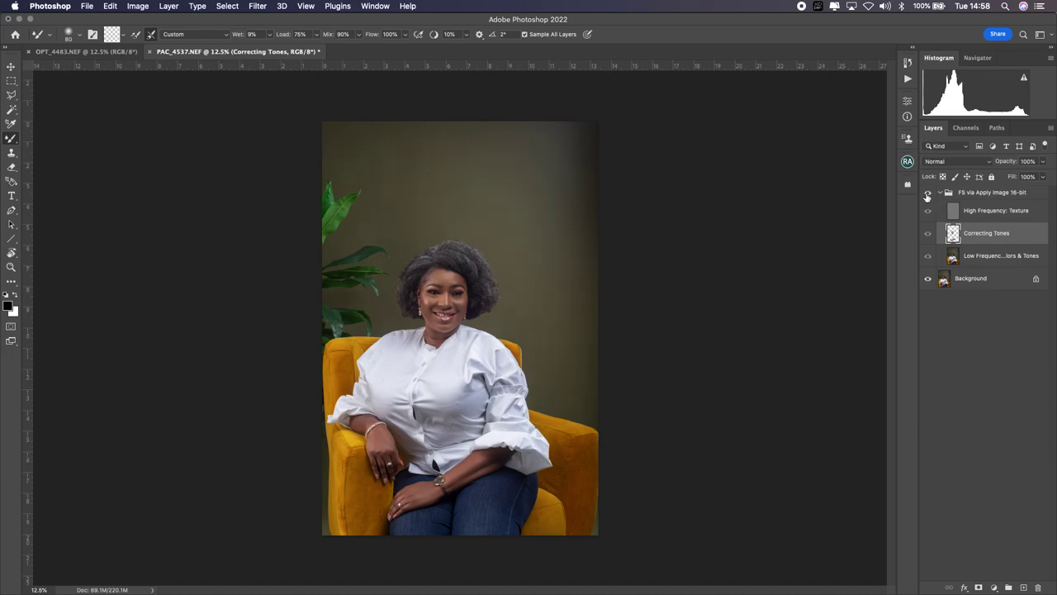
left_click(927, 194)
- Switch to the Eraser and set its opacity to 25%
key("super+equal")
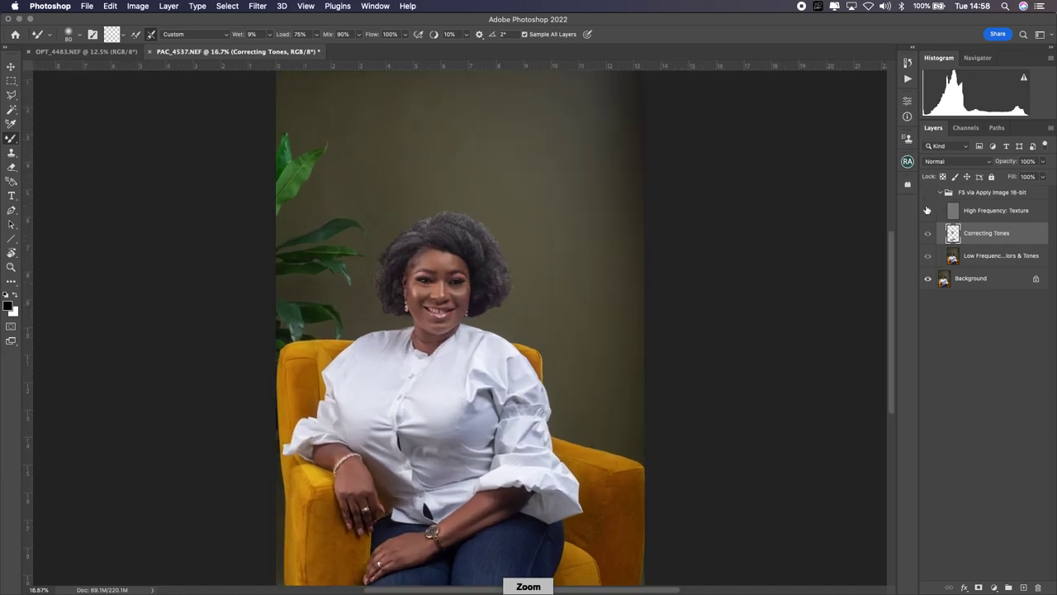
scroll(886, 305, "down", 5)
key("super+equal")
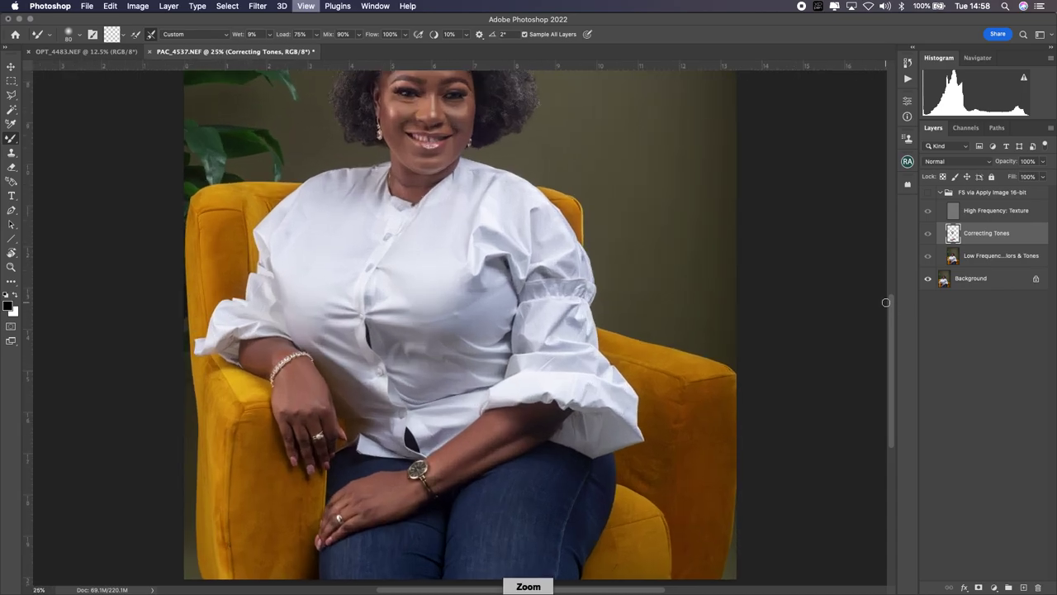
scroll(886, 304, "down", 3)
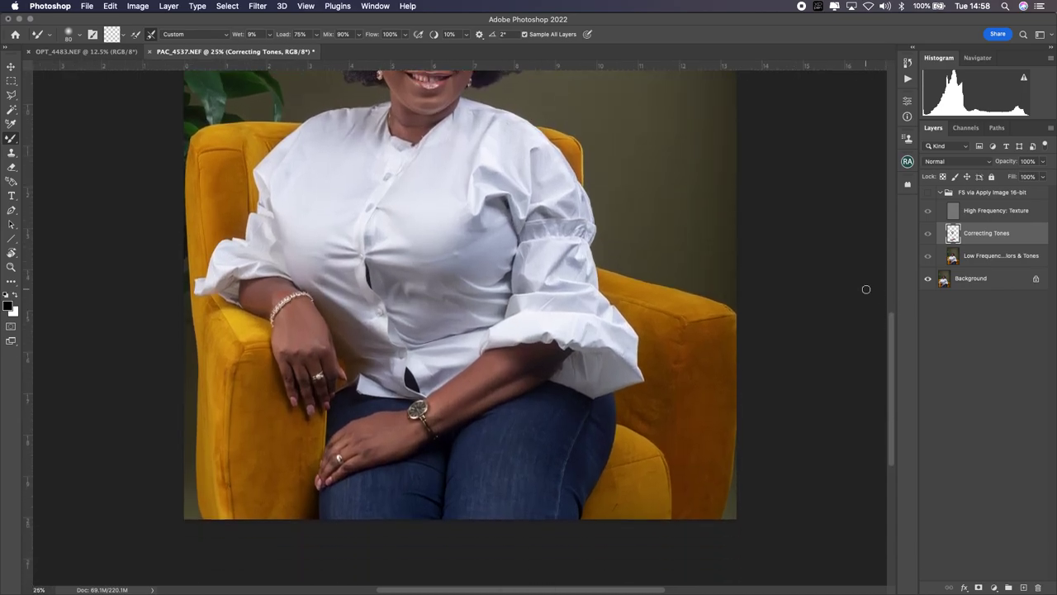
key("e")
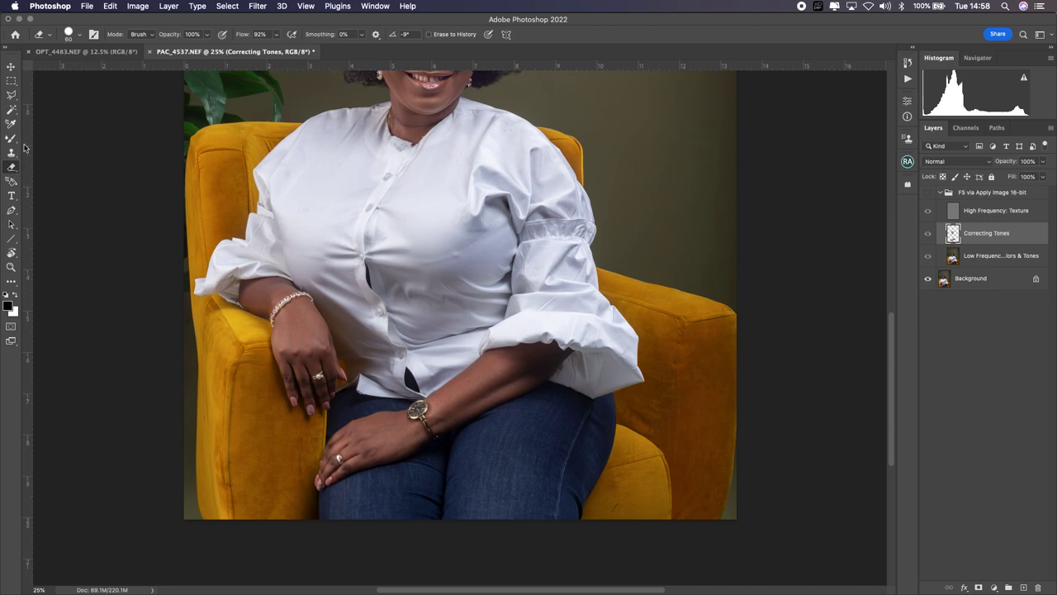
left_click(207, 36)
key("super+minus")
type("25")
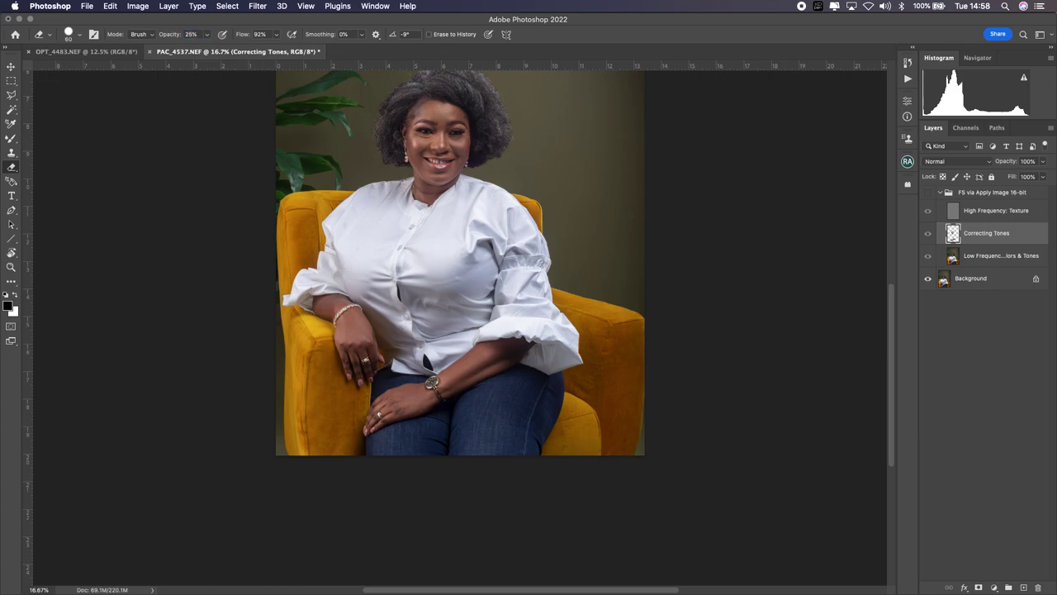
- Enlarge the Eraser to 175 and hide the High Frequency: Texture layer
key("super+plus")
key("super+plus")
key("super+plus")
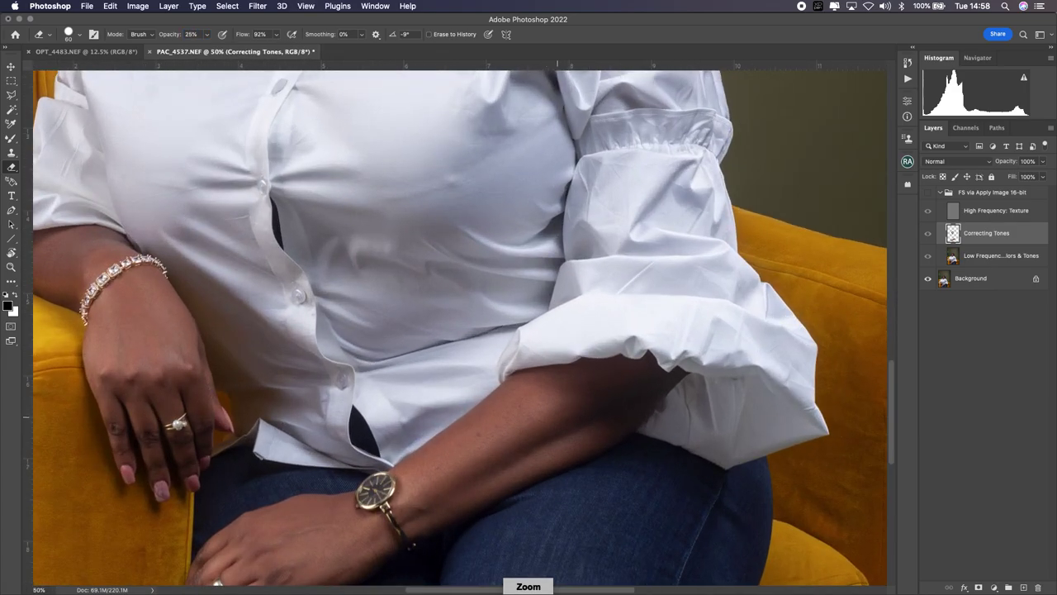
key("bracketright")
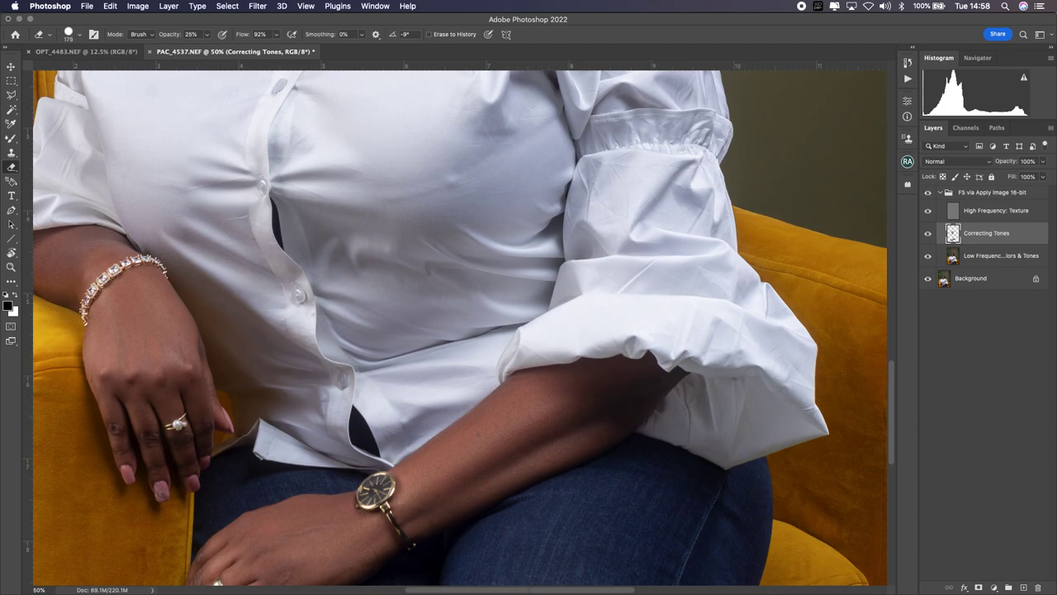
left_click(927, 211)
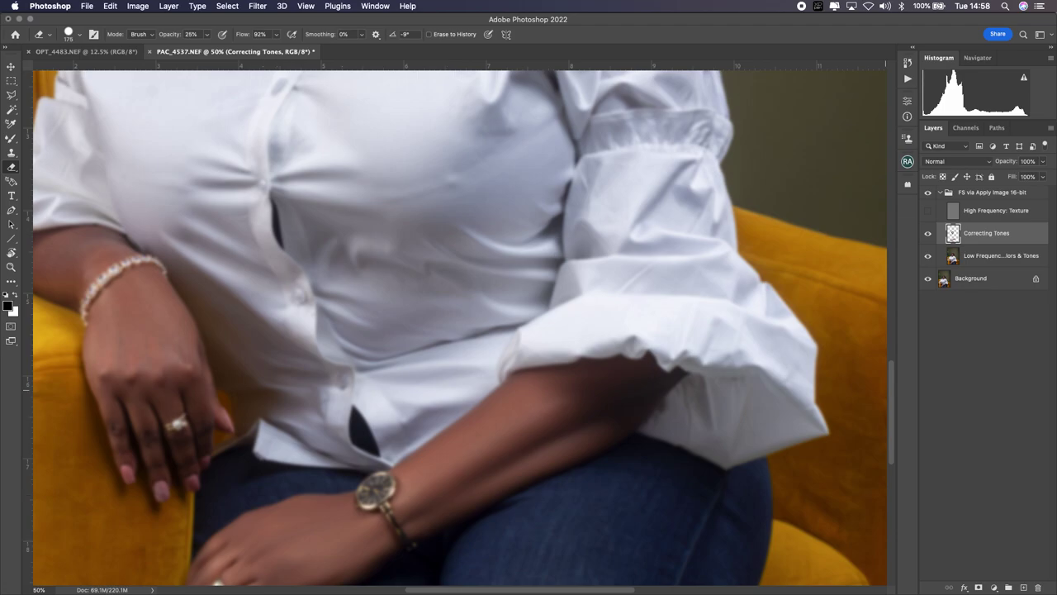
scroll(459, 328, "down", 5)
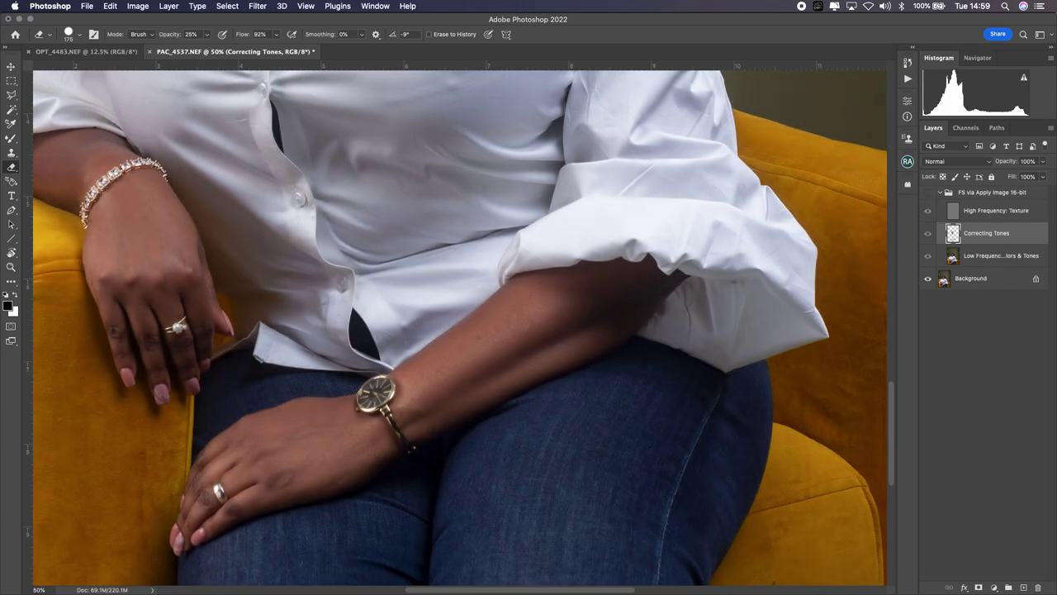
- Compare the arms and hands with and without the FS via Apply Image 16-bit group
left_click(928, 192)
left_click(928, 192)
left_click(928, 192)
left_click(928, 192)
left_click(928, 192)
key("super+minus")
key("super+minus")
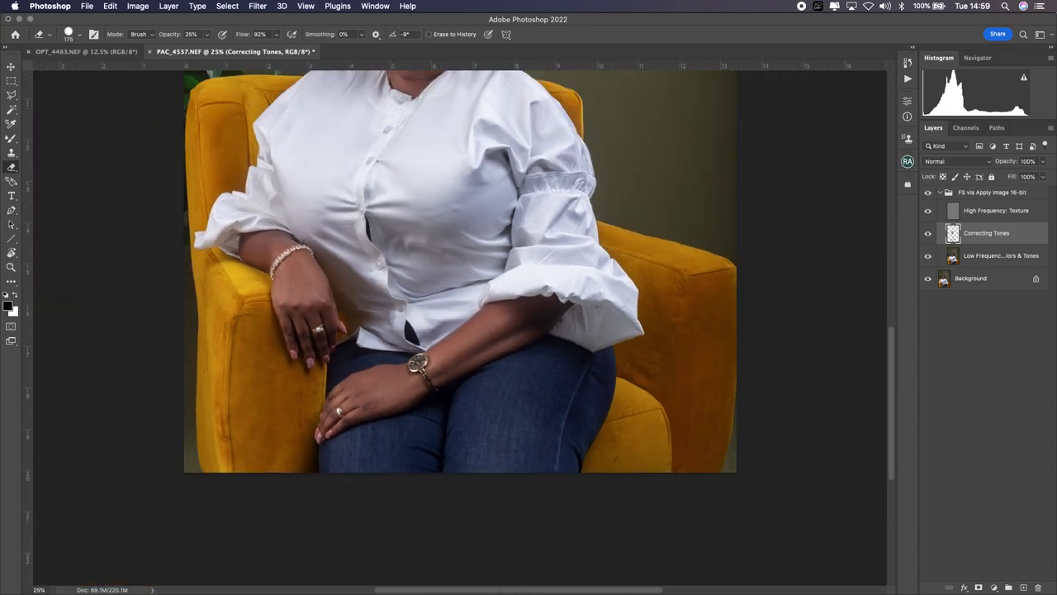
scroll(460, 330, "up", 5)
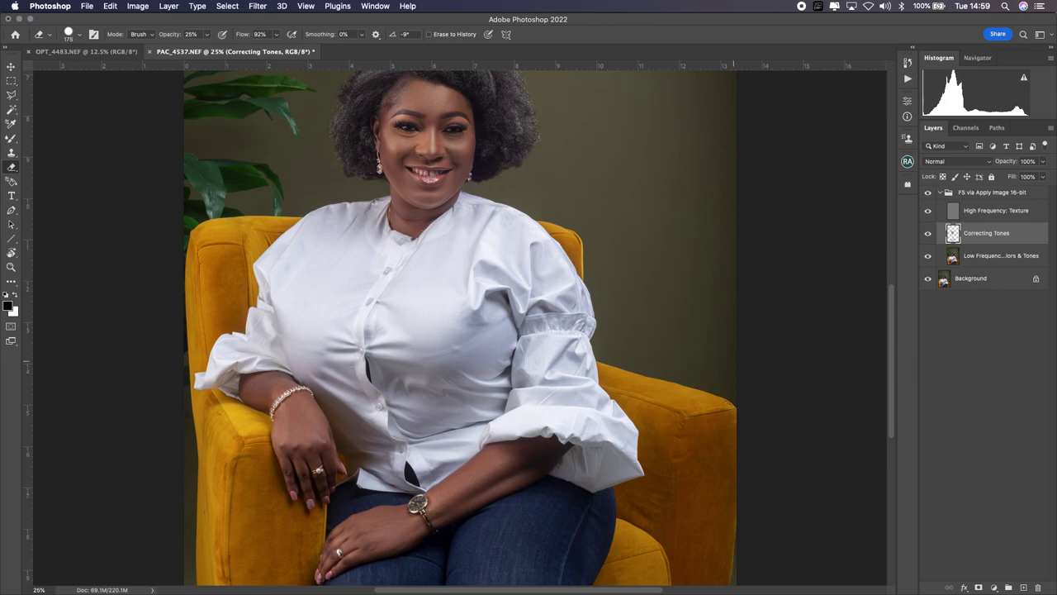
- Smooth the white blouse's tones with the Mixer Brush at 90 while the High Frequency: Texture layer is temporarily hidden
key("super+plus")
key("super+plus")
scroll(460, 330, "left", 5)
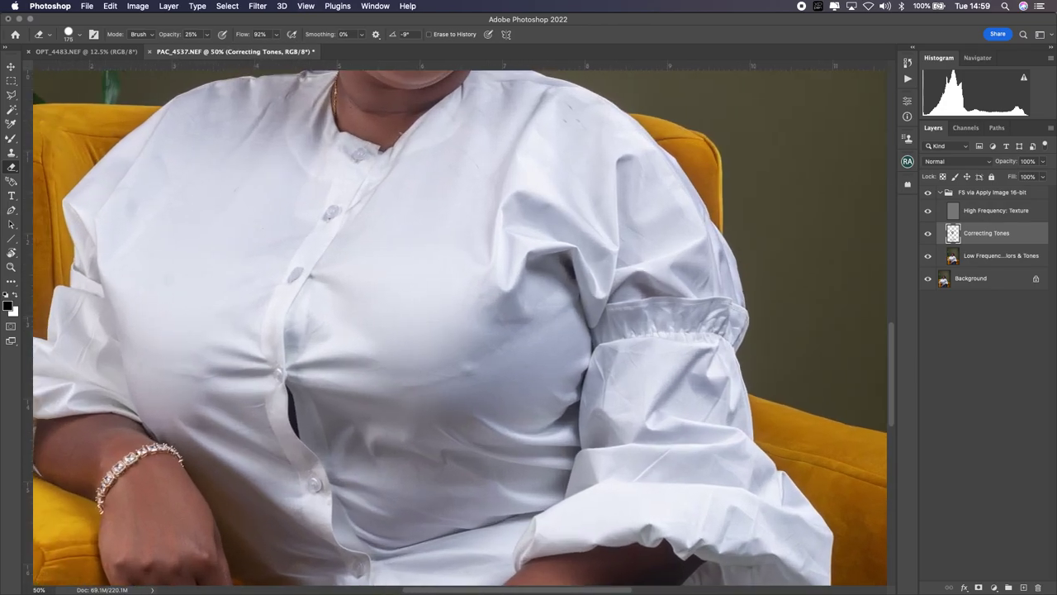
scroll(893, 382, "down", 5)
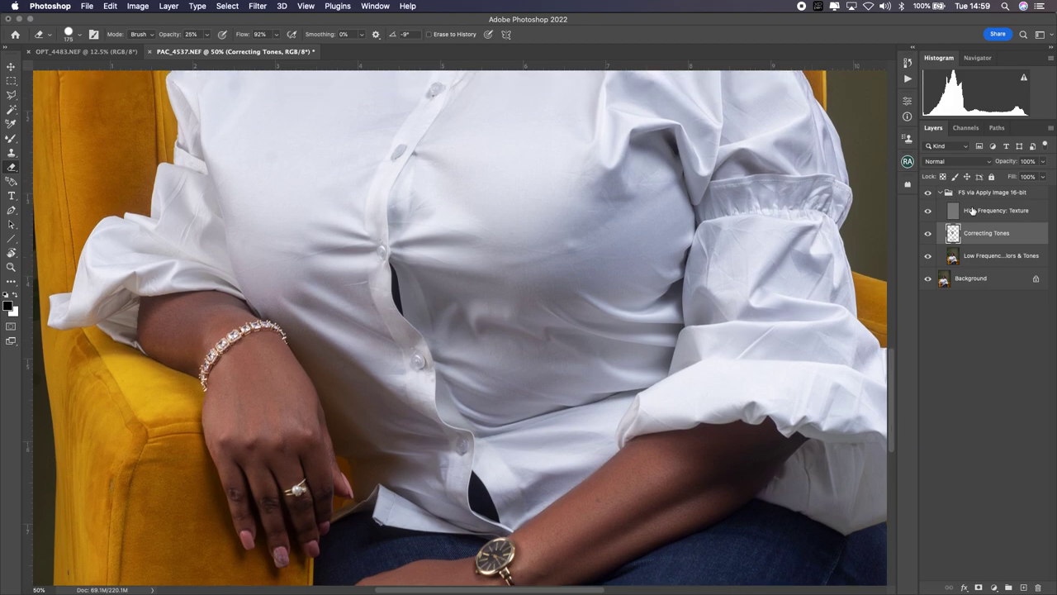
left_click(928, 212)
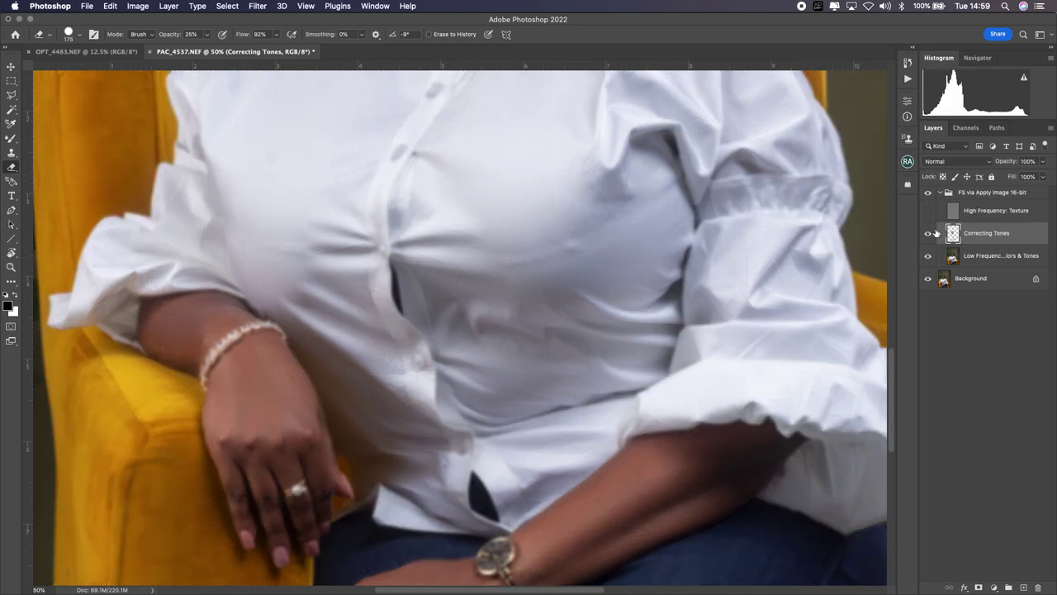
key("b")
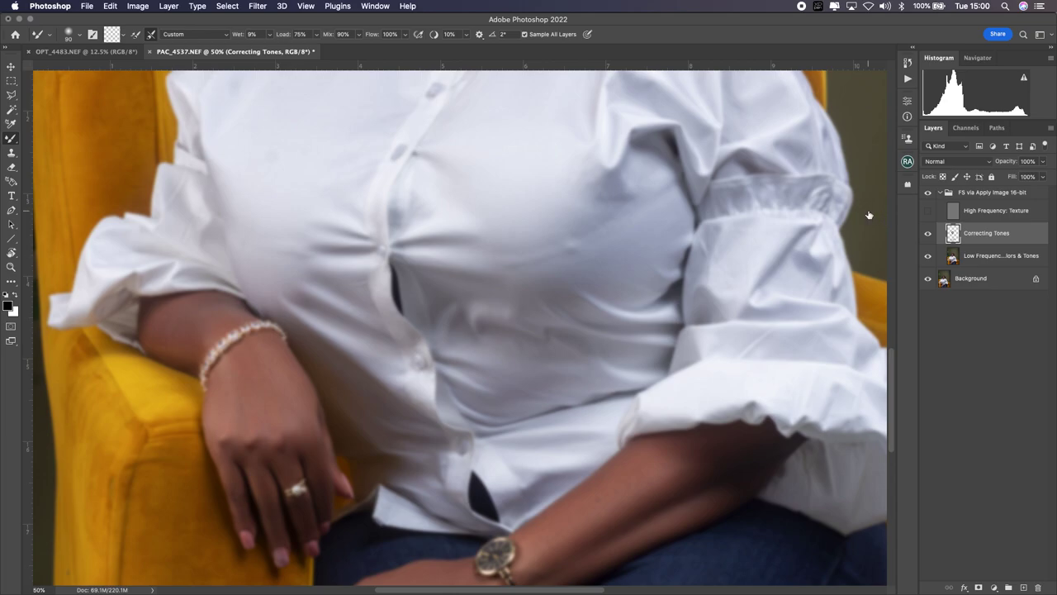
left_click(928, 210)
- Examine the retouched face up close and the whole portrait
key("super+minus")
key("super+minus")
key("super+minus")
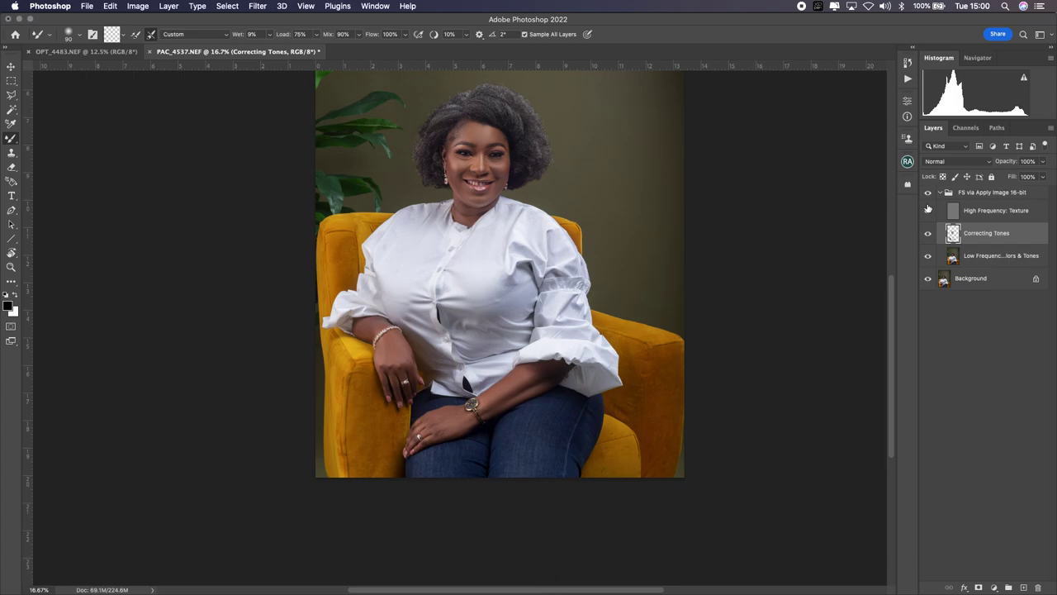
key("super+plus")
scroll(893, 312, "up", 5)
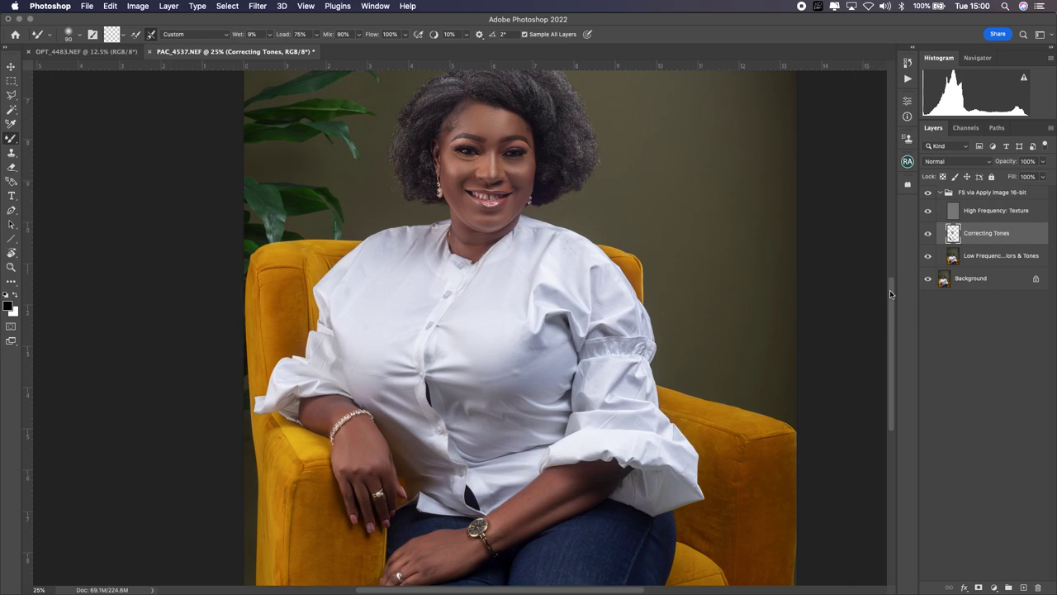
key("super+plus")
scroll(887, 310, "up", 10)
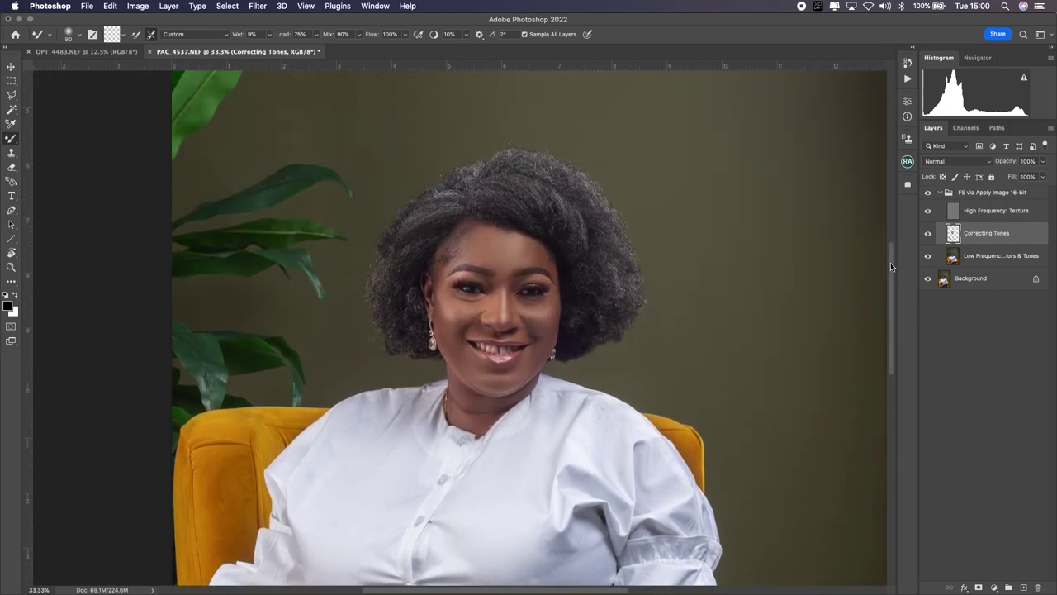
key("super+plus")
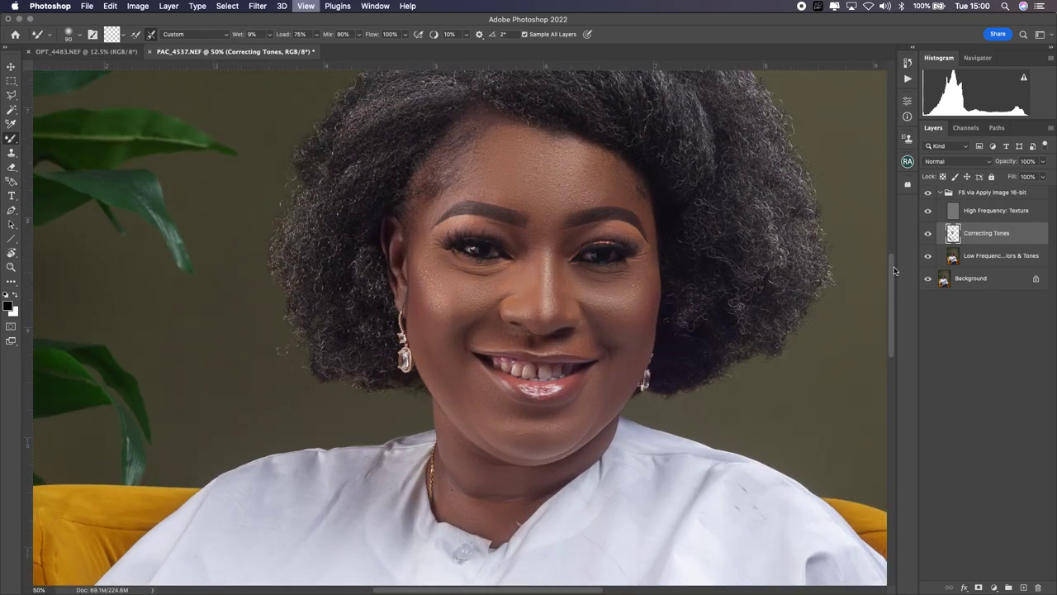
key("super+minus")
key("super+minus")
key("super+minus")
key("super+minus")
key("super+minus")
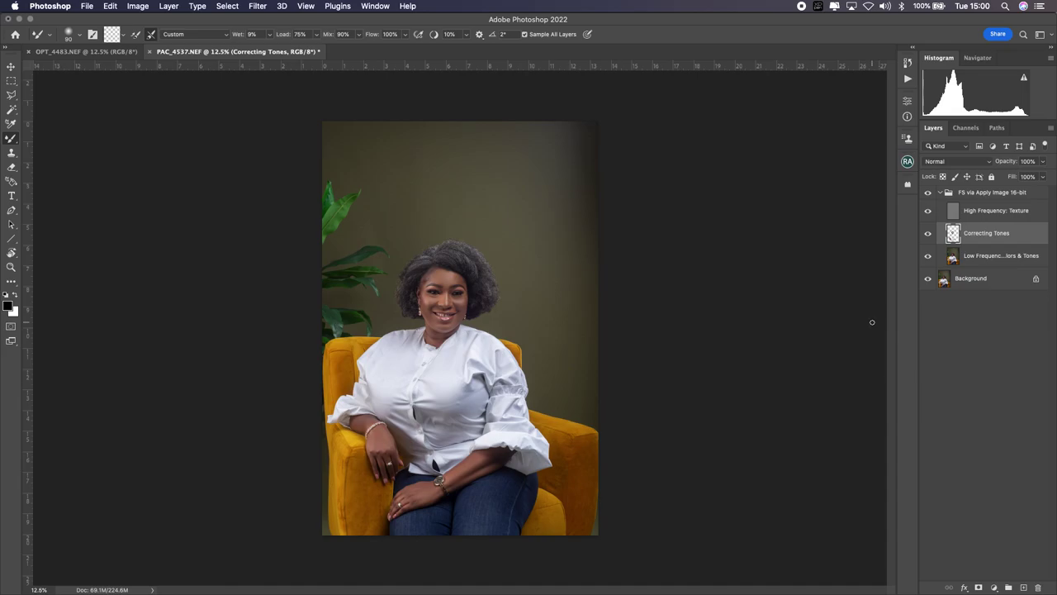
key("super+plus")
left_click_drag(594, 345, 592, 256)
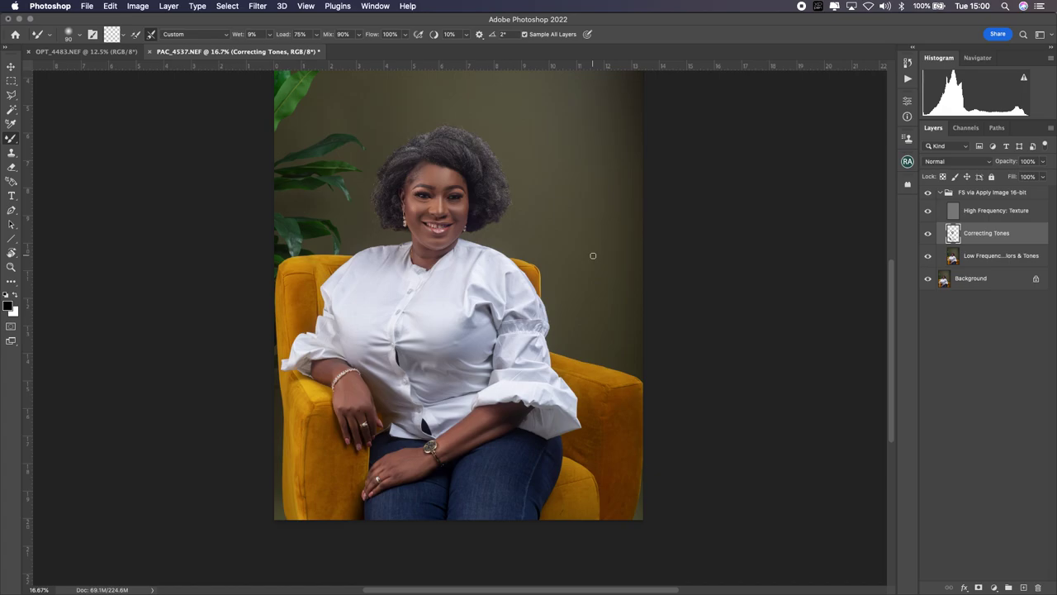
key("e")
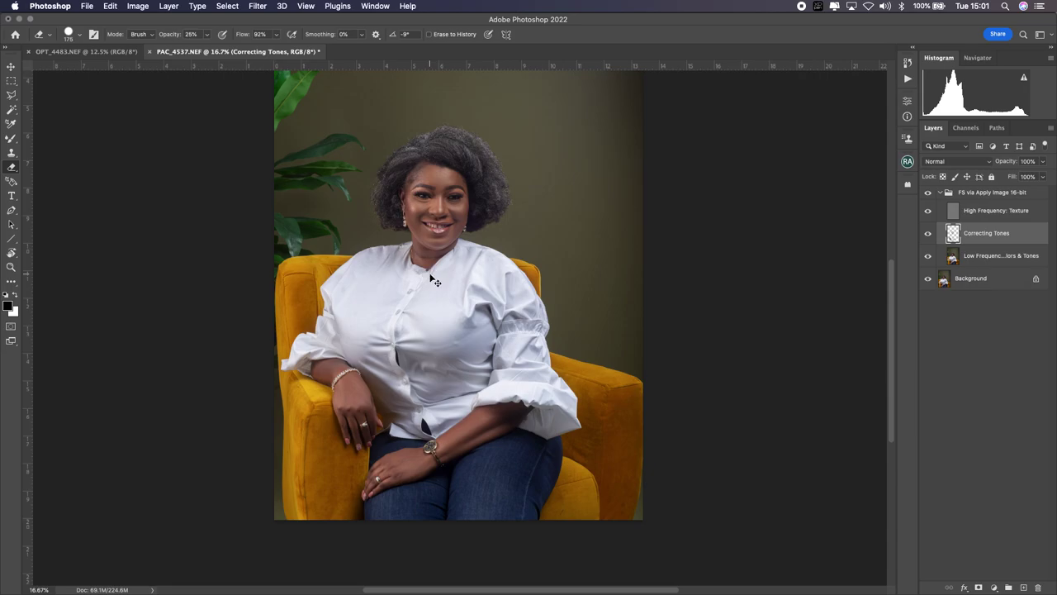
key("super+equal")
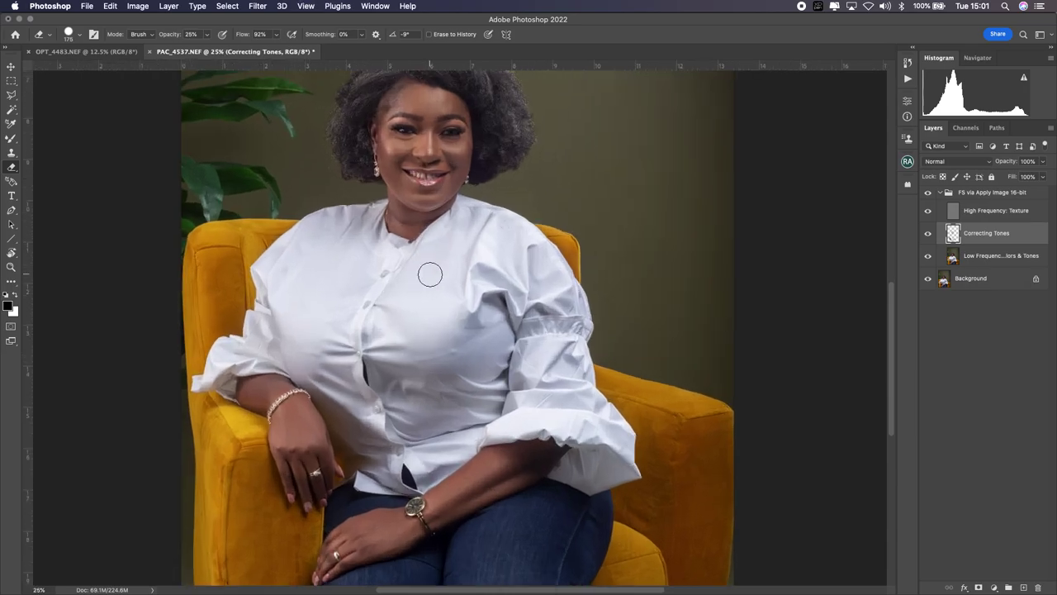
key("super+minus")
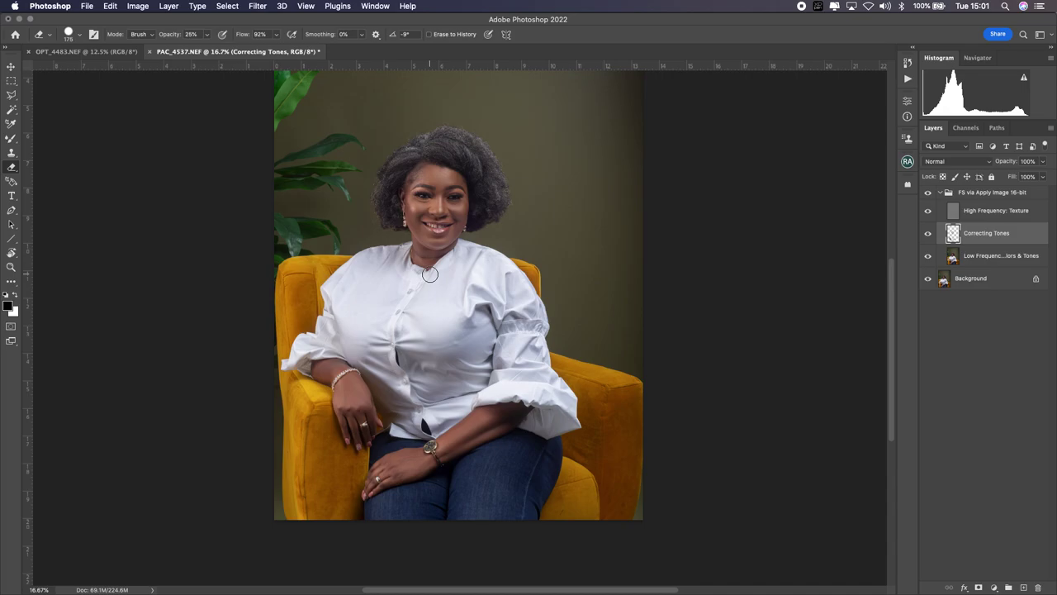
- Stamp all visible layers into a new merged layer above the FS via Apply Image 16-bit group
left_click(989, 193)
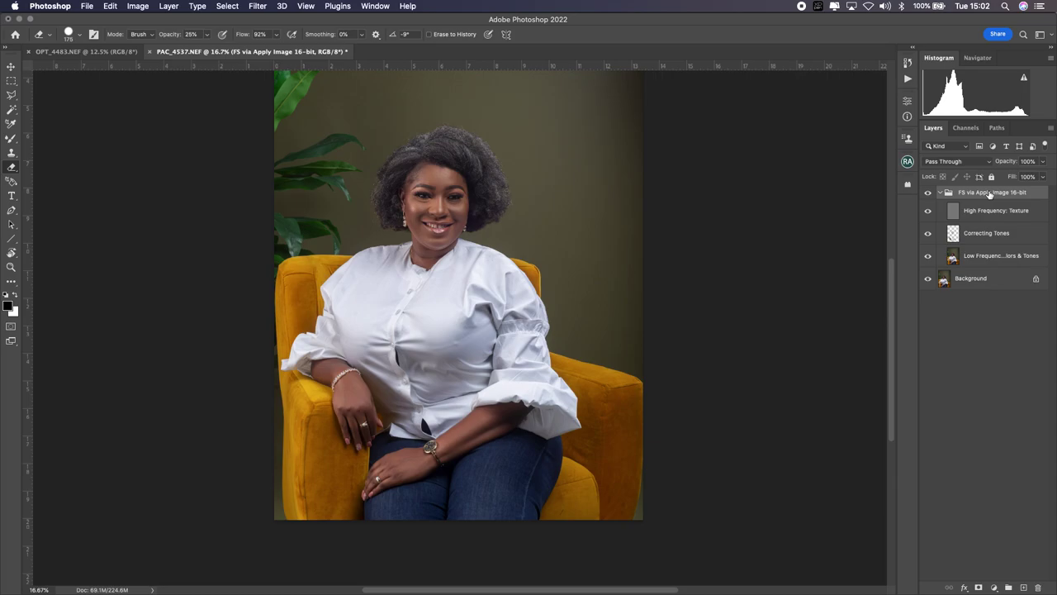
key("alt+shift+super+e")
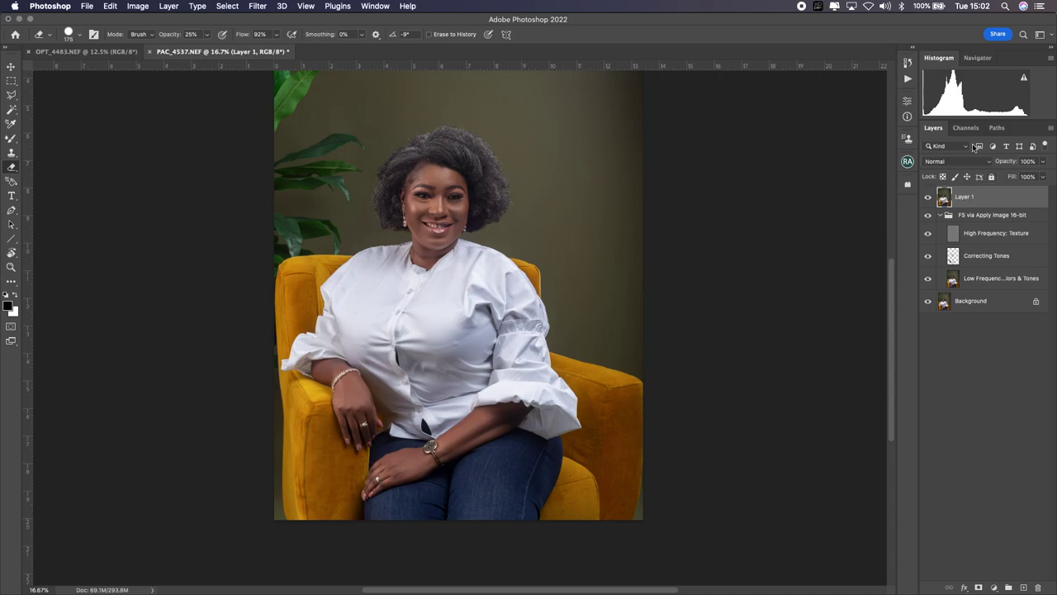
key("Delete")
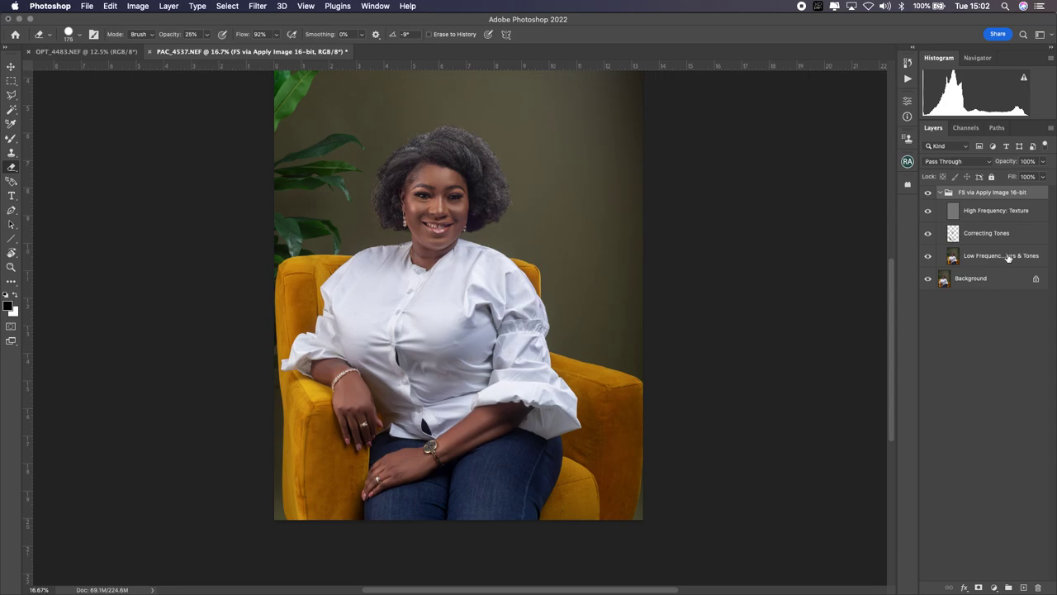
key("alt+shift+super+e")
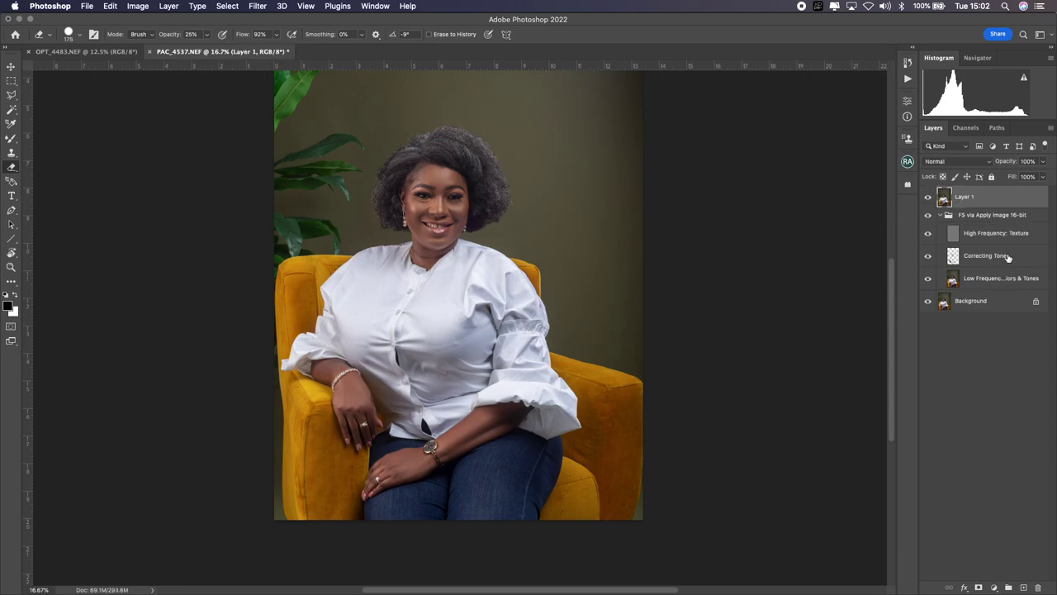
- Add a Black & White adjustment layer in Soft Light blend mode at 15% opacity
left_click(995, 587)
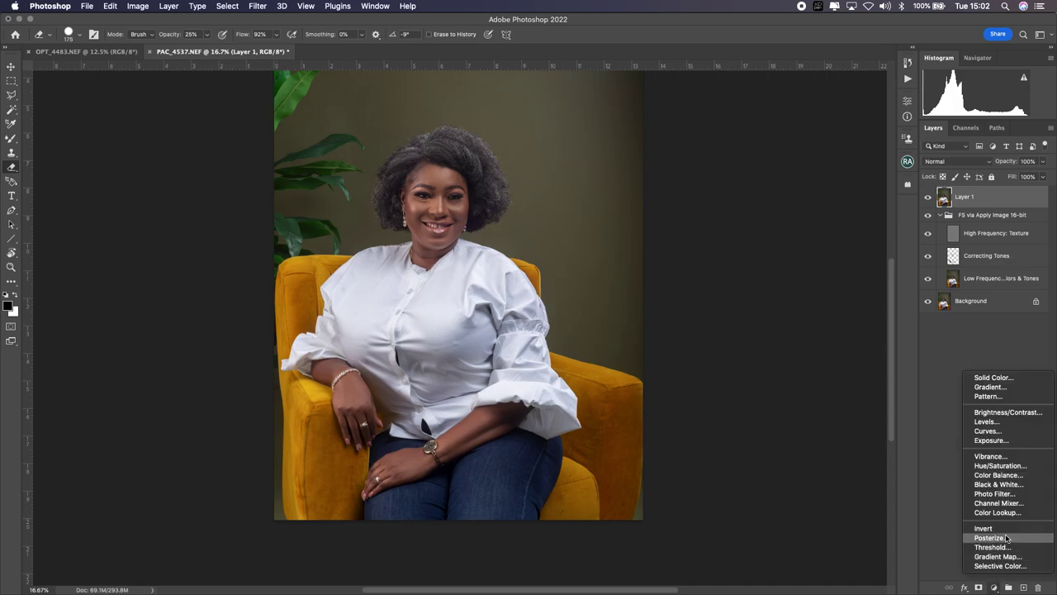
left_click(1009, 486)
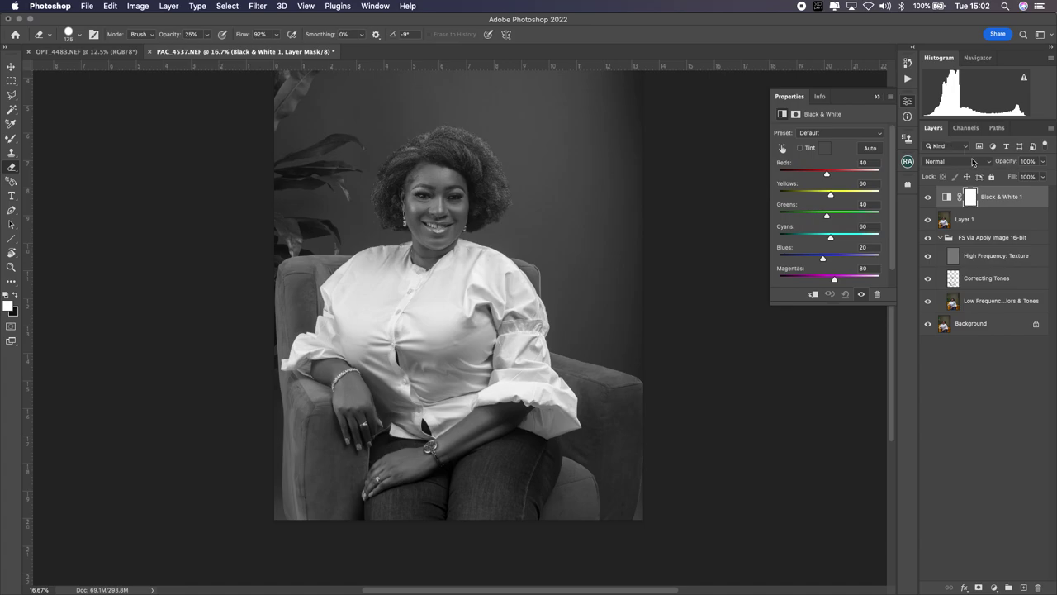
left_click(973, 162)
left_click(950, 288)
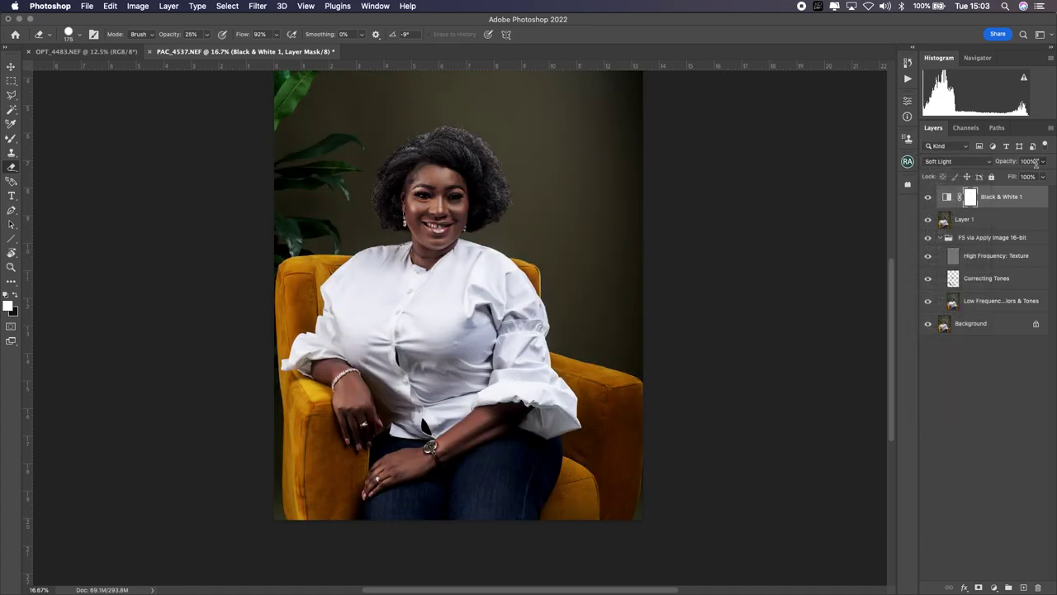
left_click(1005, 163)
type("15")
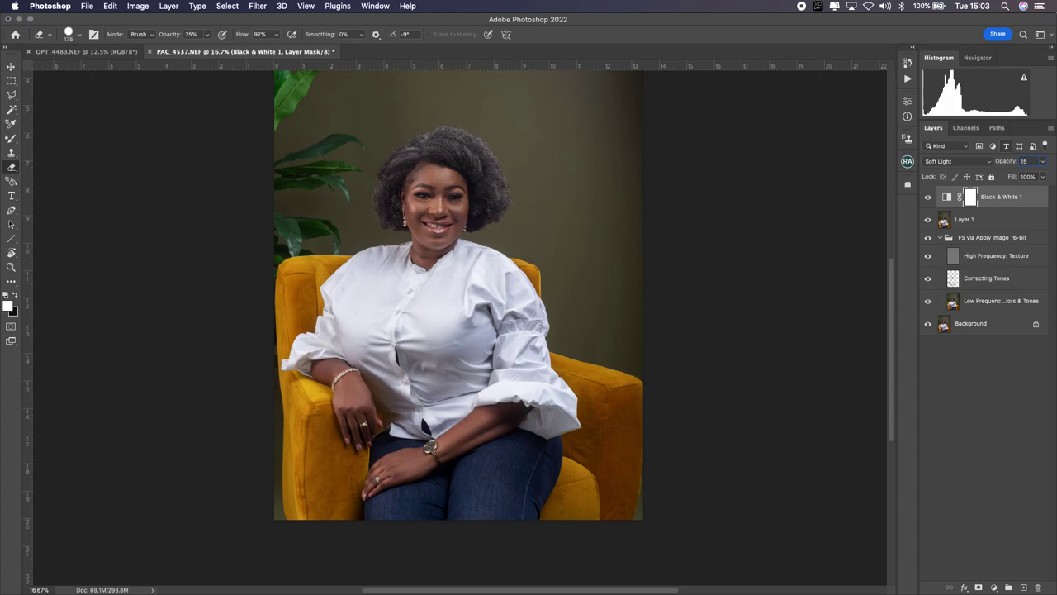
key("Return")
- Compare the portrait with and without the Black & White adjustment
key("super+comma")
key("super+comma")
key("super+comma")
key("super+comma")
key("super+s")
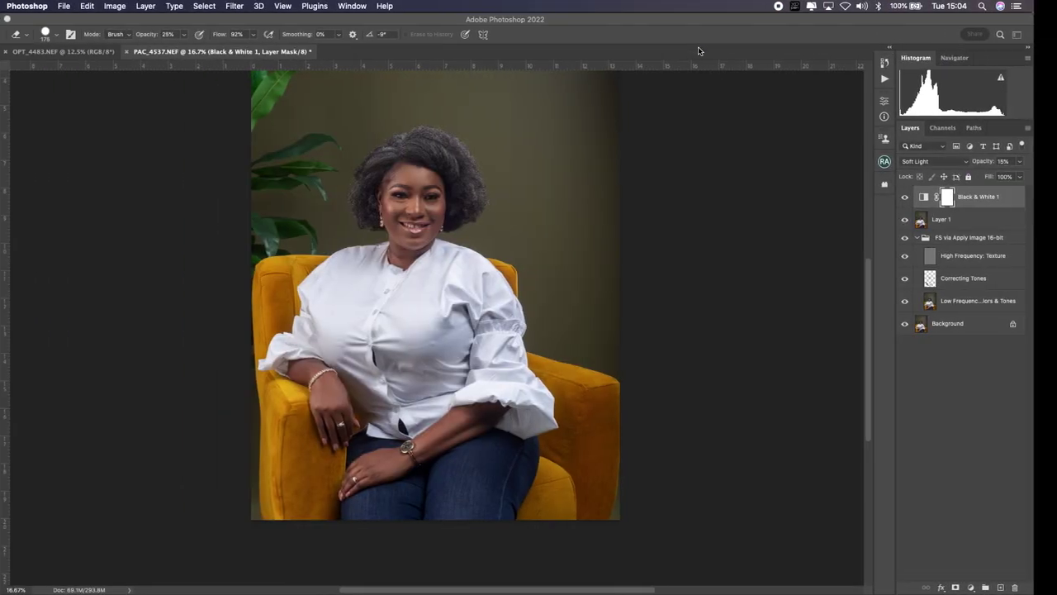
- Open the winter deciduous flower petals PNG from the Canvass folder within Downloads
key("super+o")
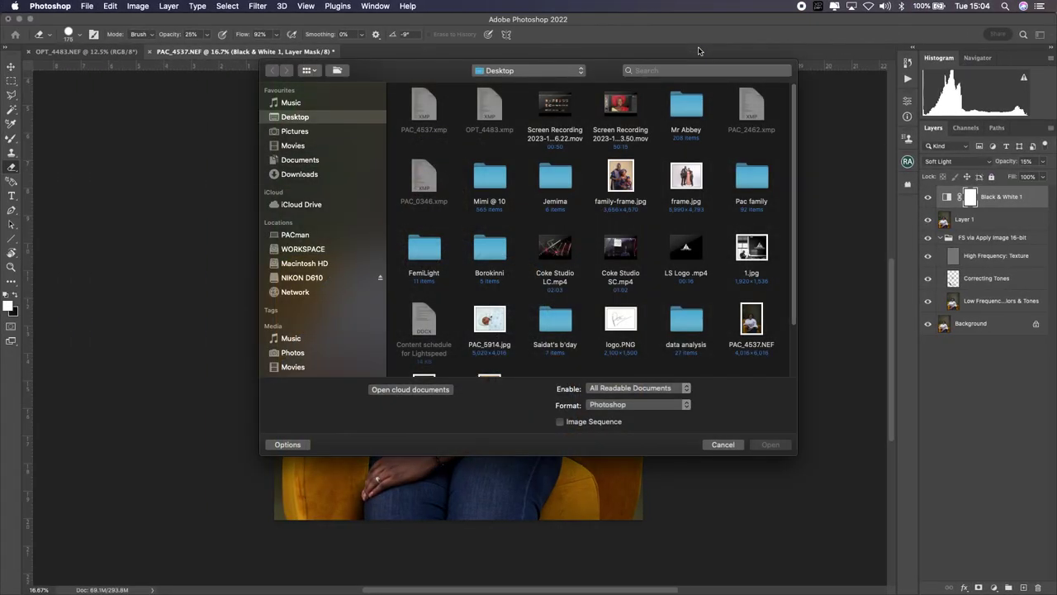
scroll(584, 258, "down", 3)
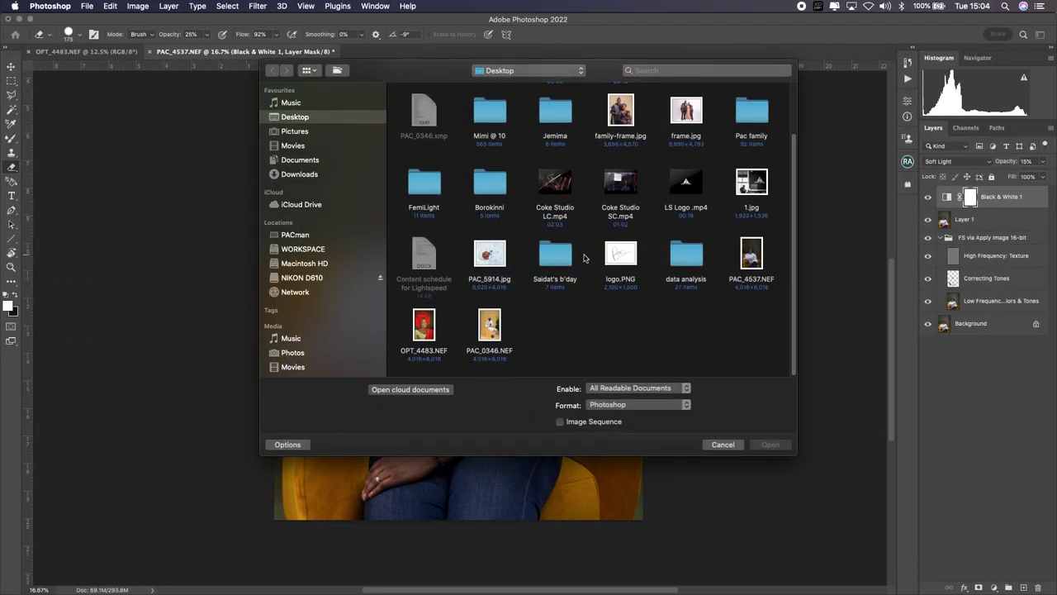
left_click(313, 176)
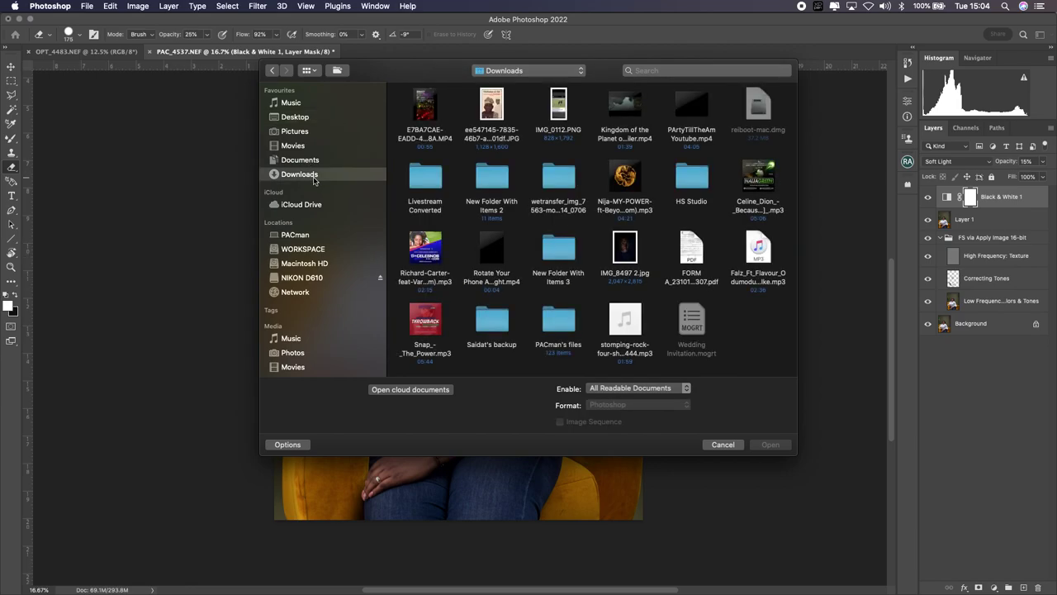
double_click(562, 318)
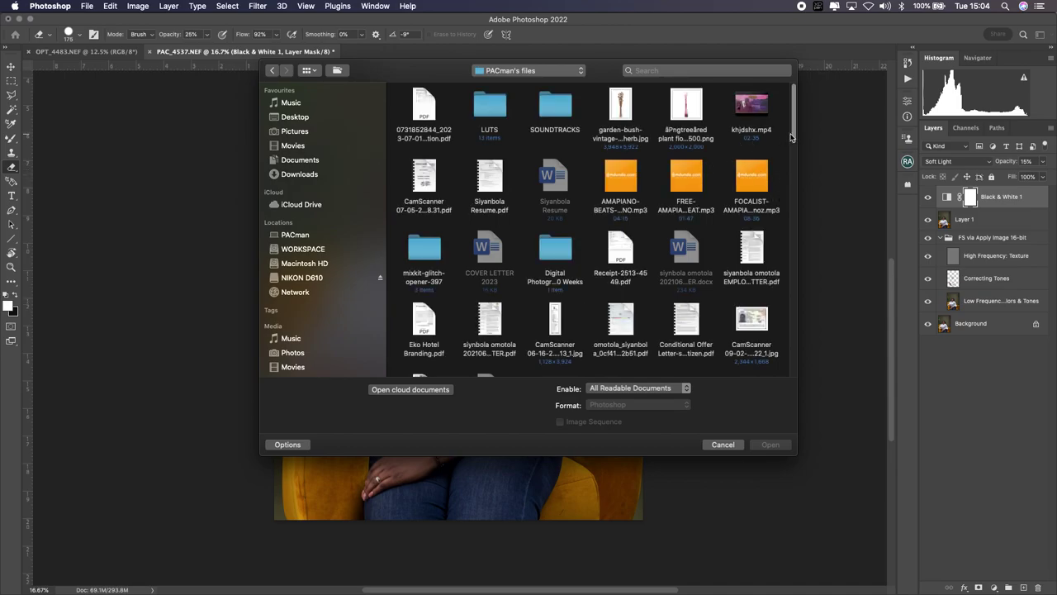
left_click_drag(793, 136, 791, 169)
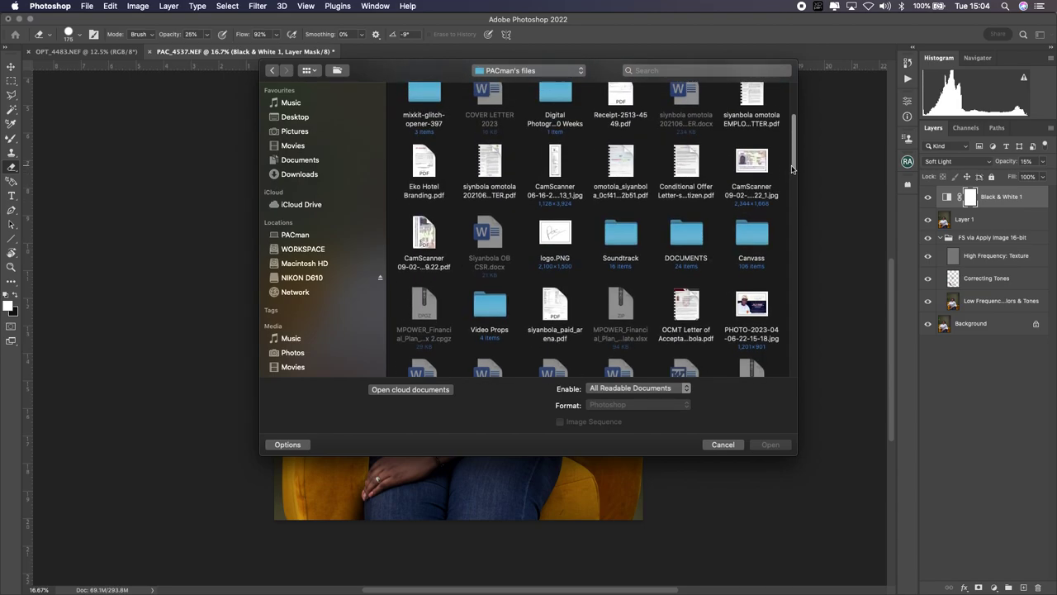
left_click(752, 234)
double_click(729, 211)
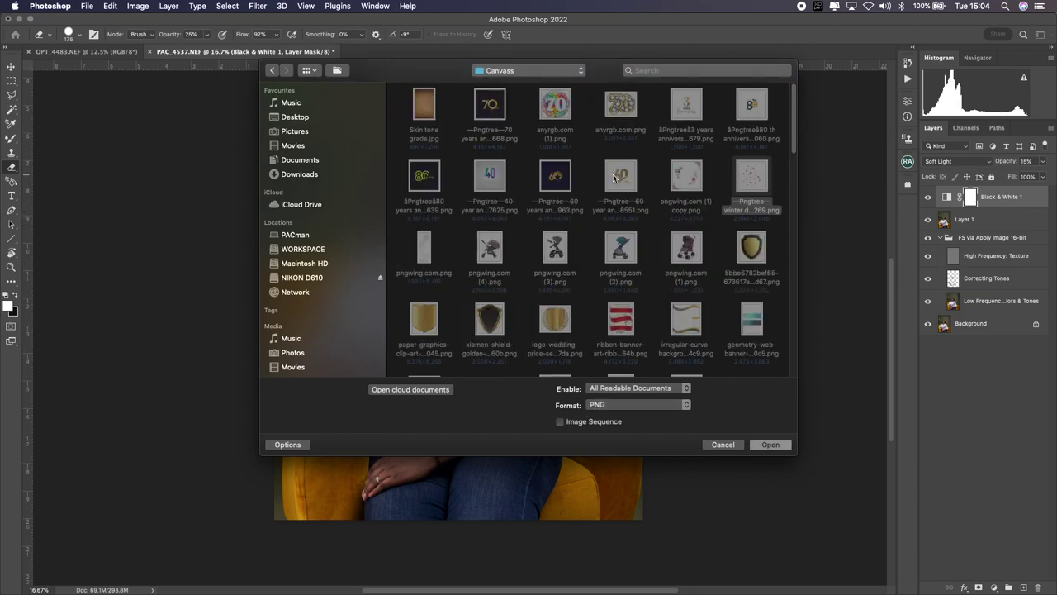
double_click(427, 106)
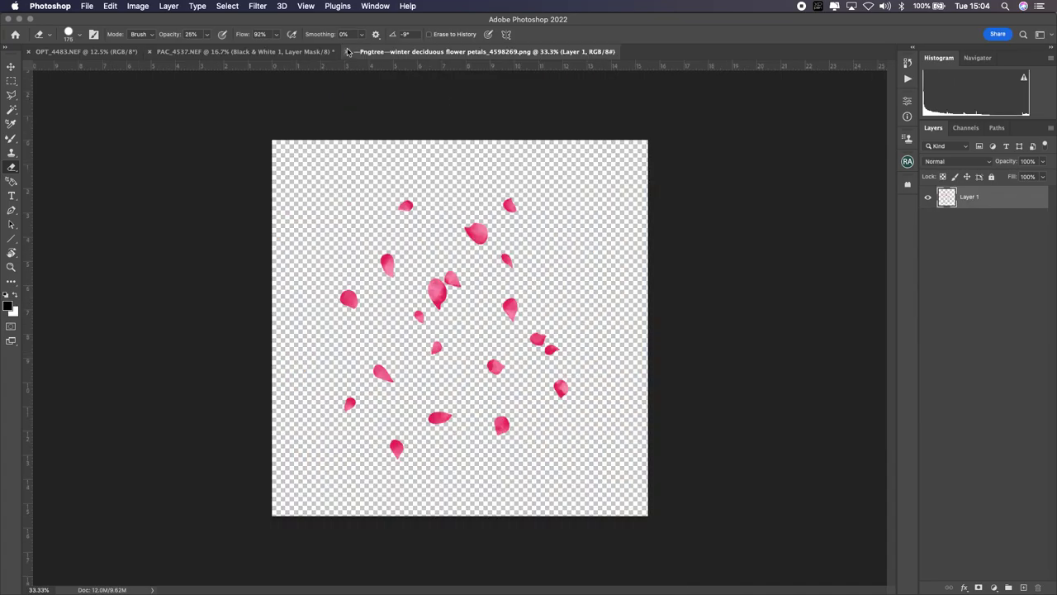
- Close the flower petals image and open Skin tone grade.jpg
left_click(347, 51)
key("super+o")
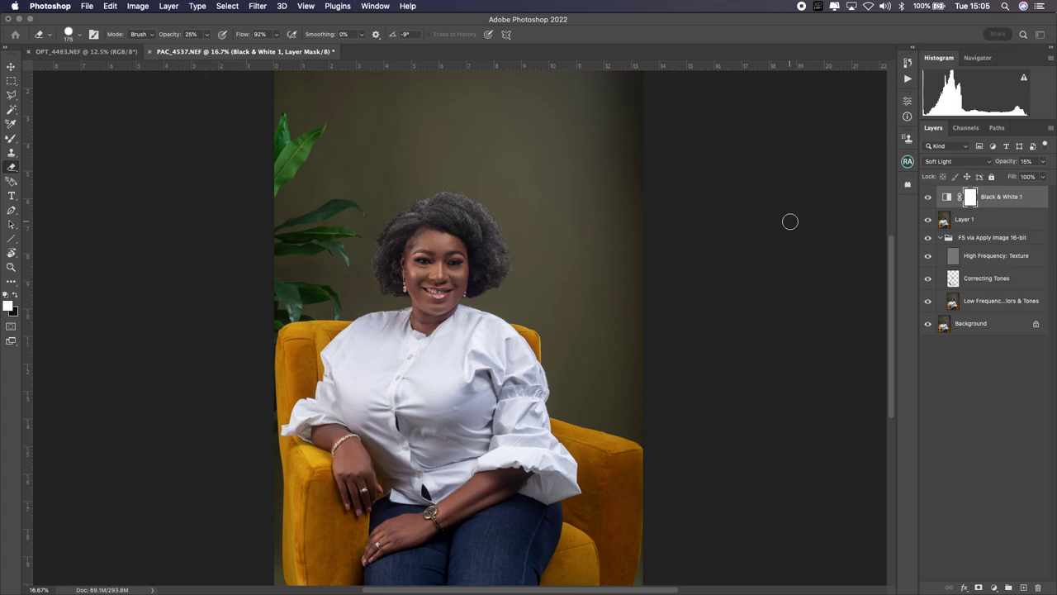
key("ctrl+Right")
key("ctrl+Left")
key("super+o")
double_click(426, 105)
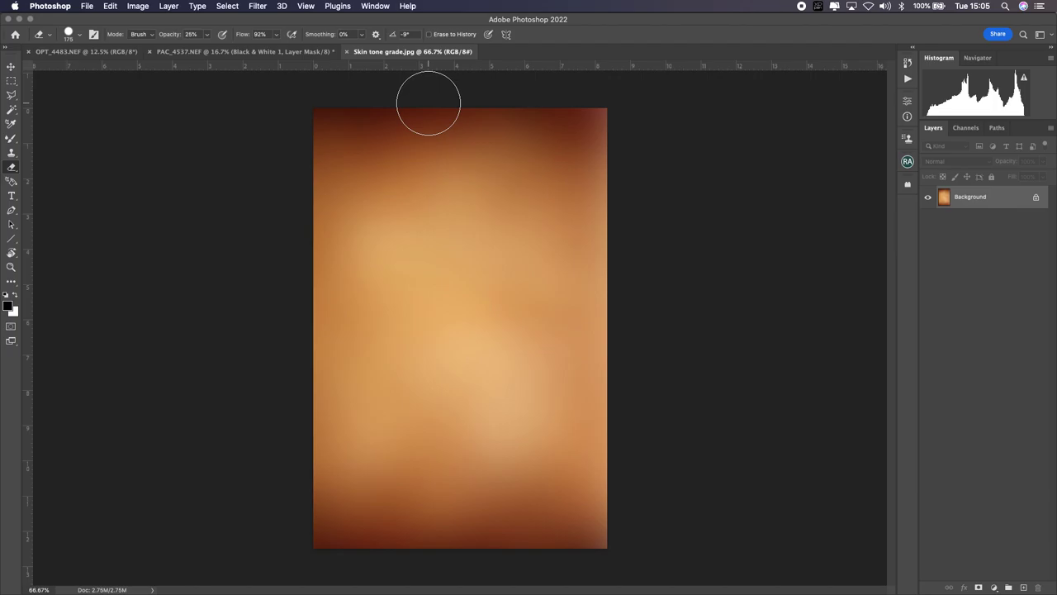
- Copy the entire skin tone grade image and paste it as a new layer into PAC_4537.NEF
key("super+a")
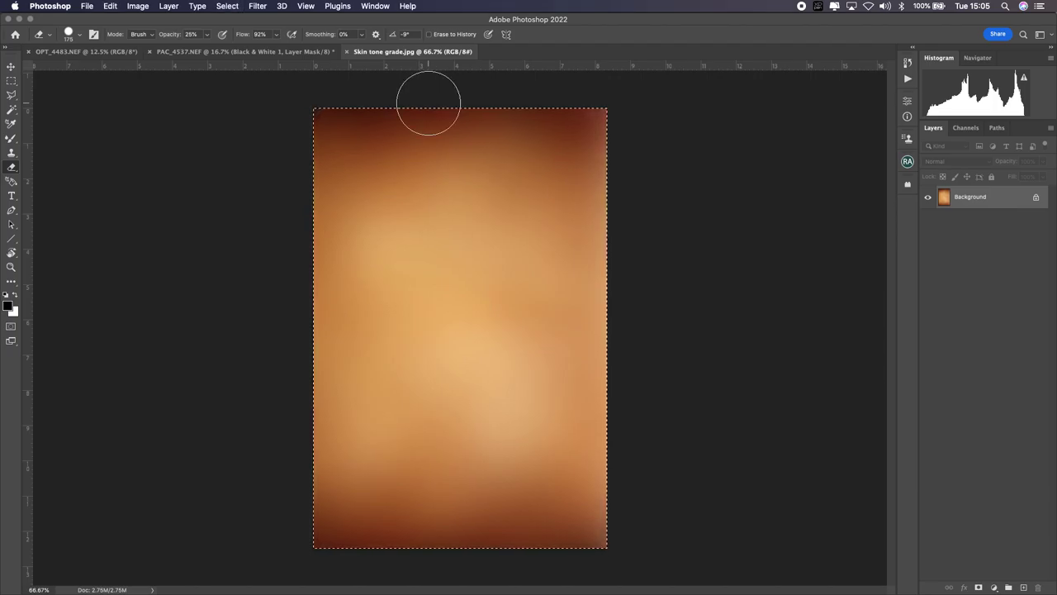
left_click(263, 51)
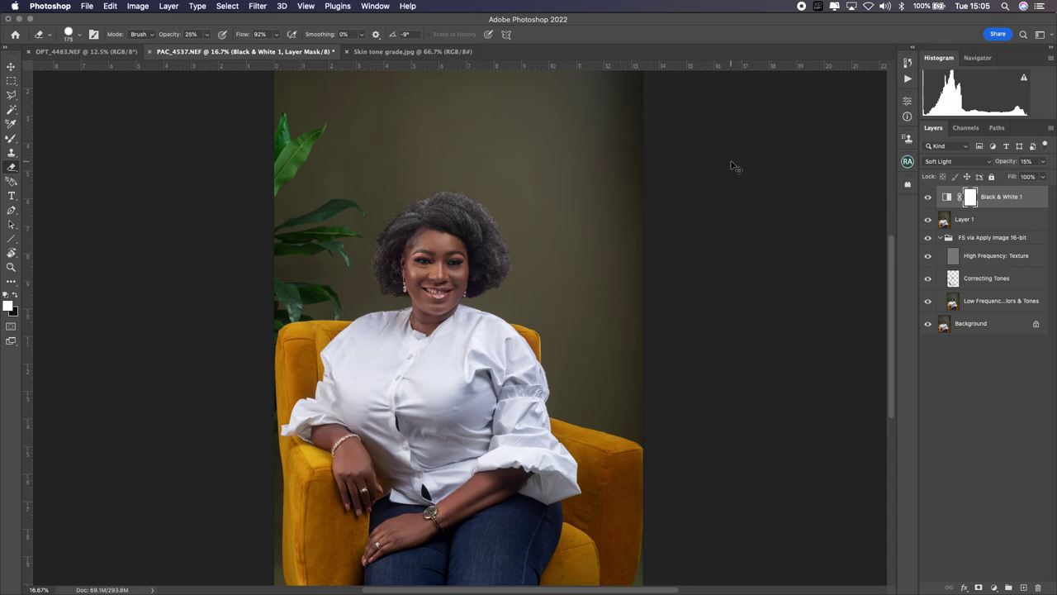
key("super+v")
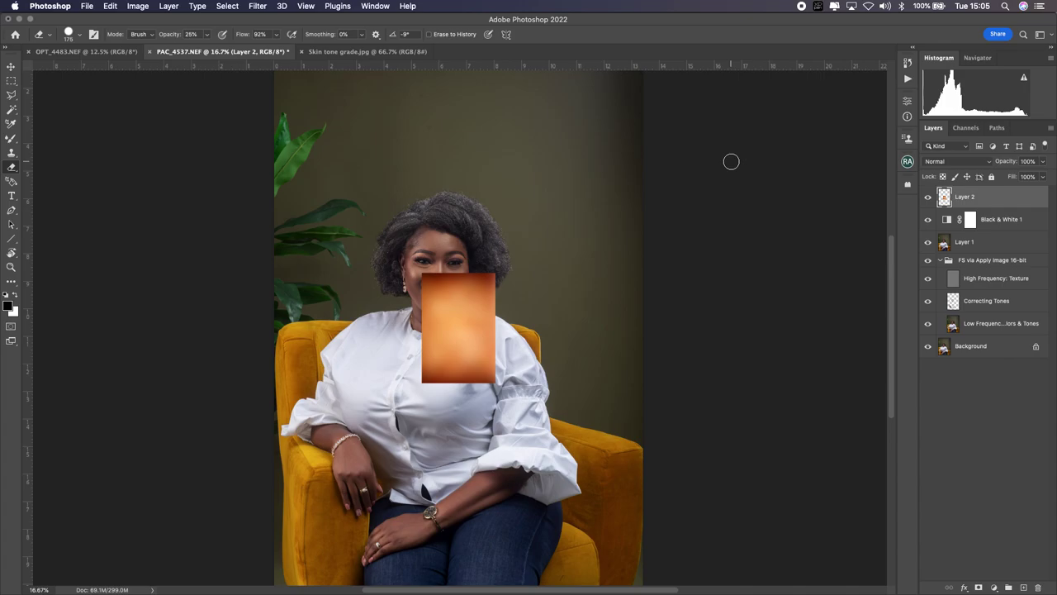
- Scale the pasted skin tone grade layer up to 958% so it covers the whole portrait
key("super+minus")
key("super+minus")
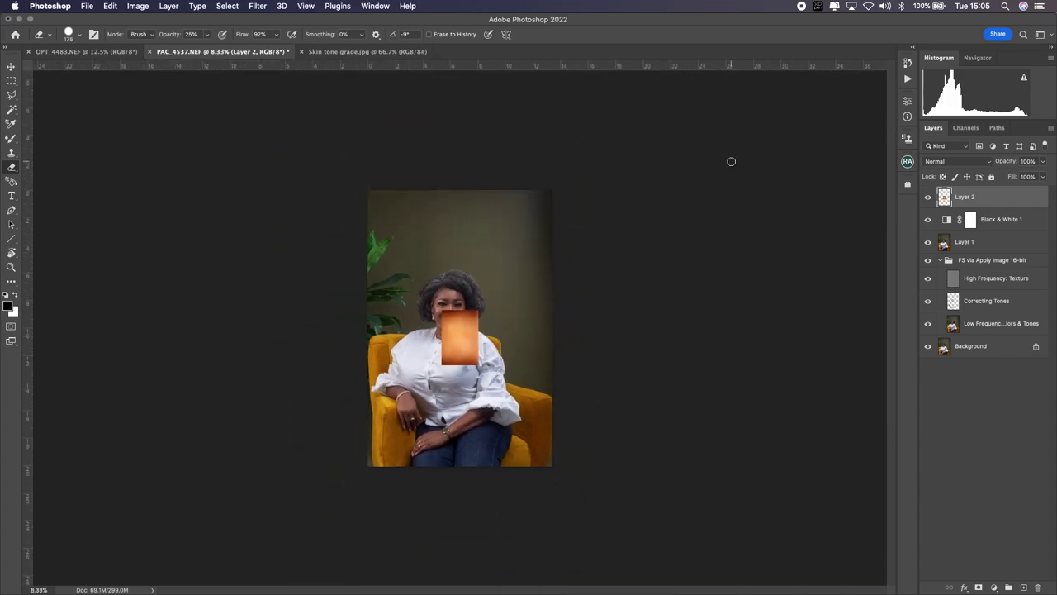
key("v")
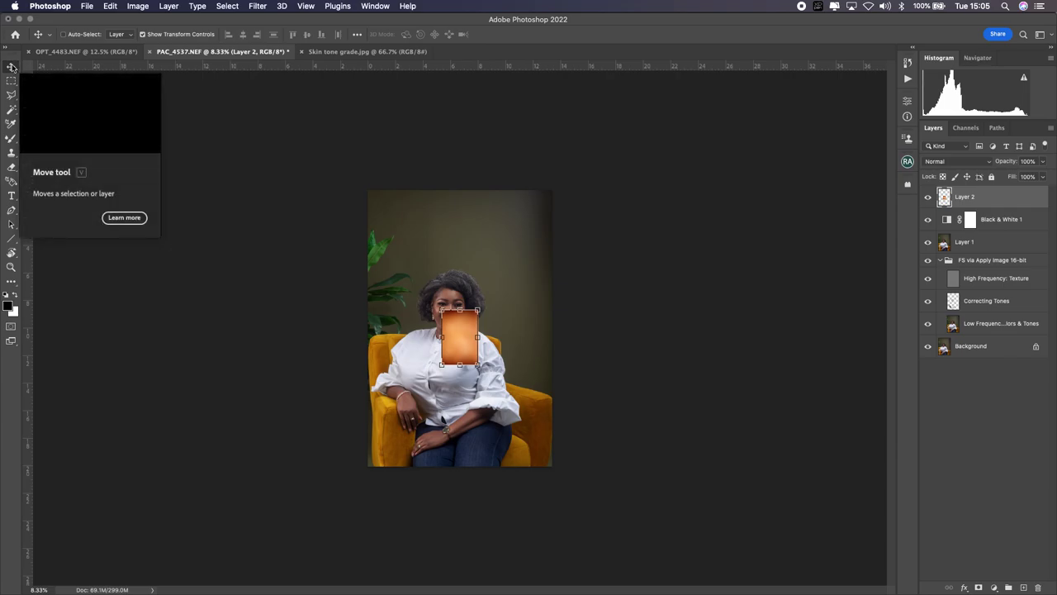
key("ctrl+t")
left_click_drag(477, 311, 690, 134)
left_click_drag(443, 365, 238, 560)
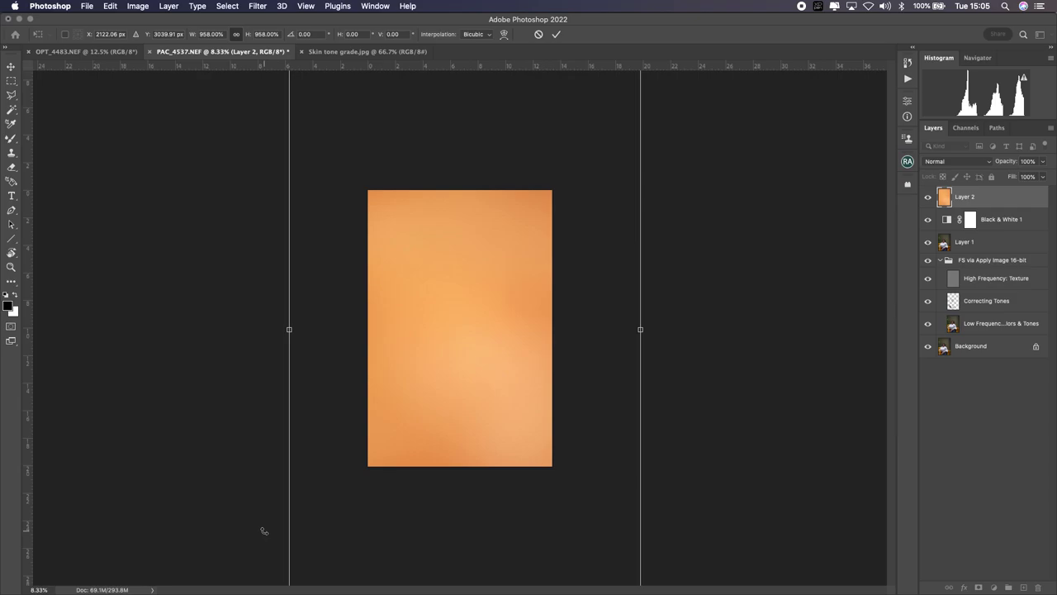
- Apply the transform and set the skin tone grade layer to Soft Light blend mode at 20% opacity
left_click(981, 163)
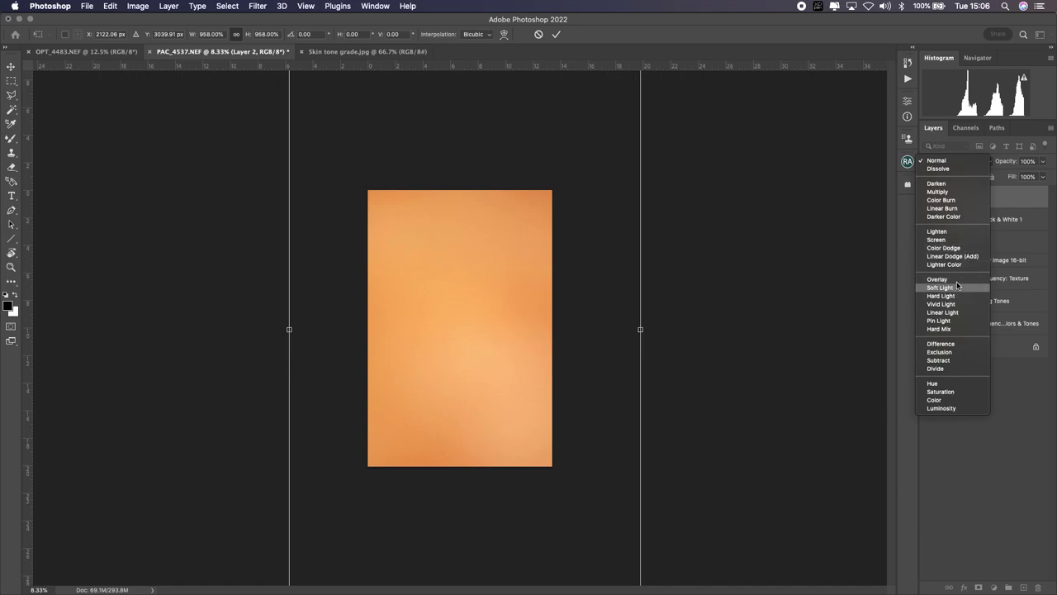
left_click(957, 286)
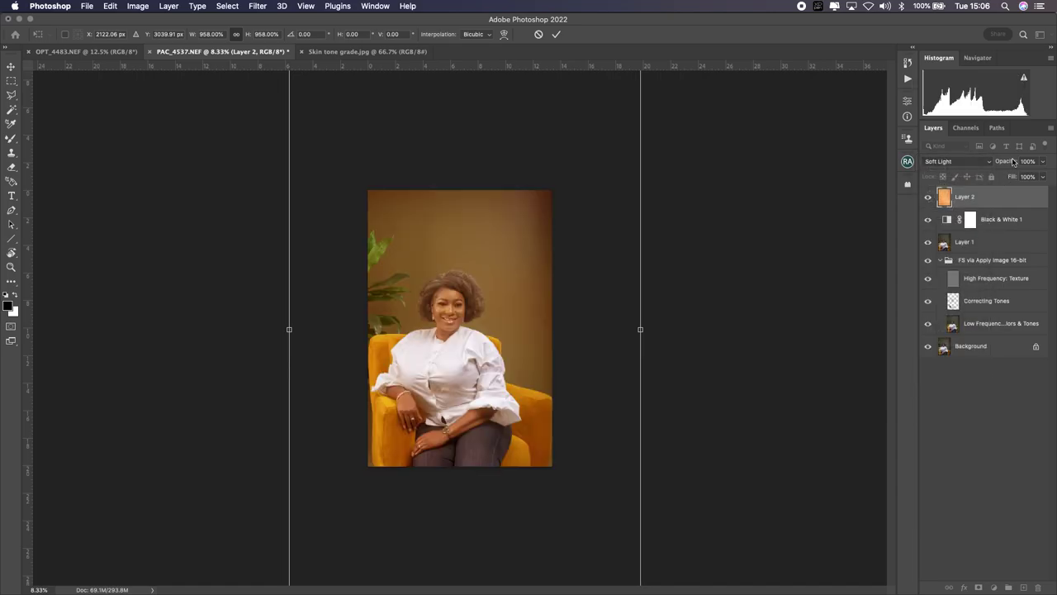
left_click(1006, 219)
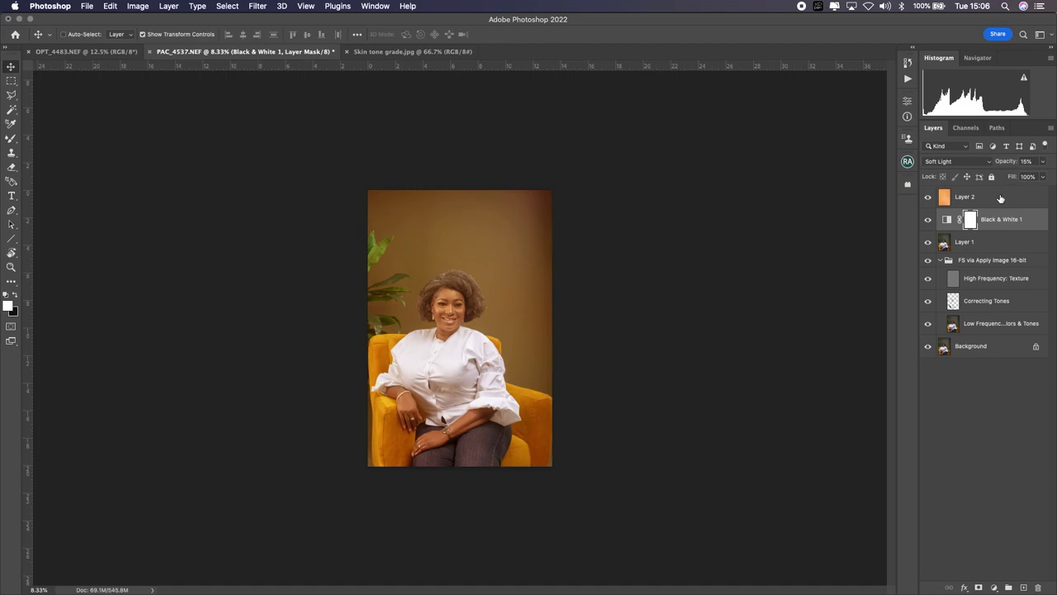
left_click(1001, 199)
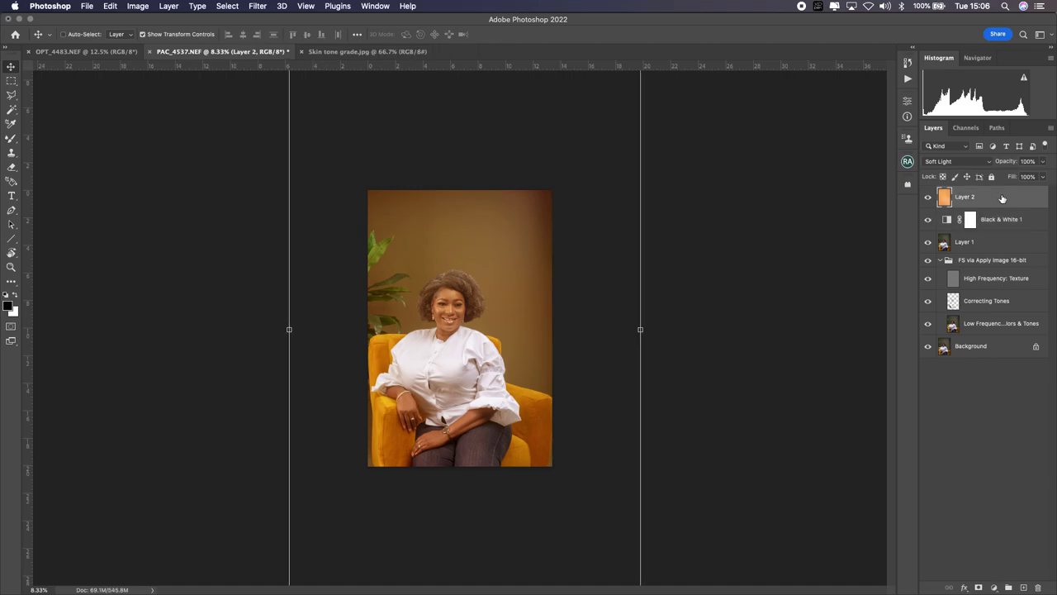
left_click(1028, 161)
type("20")
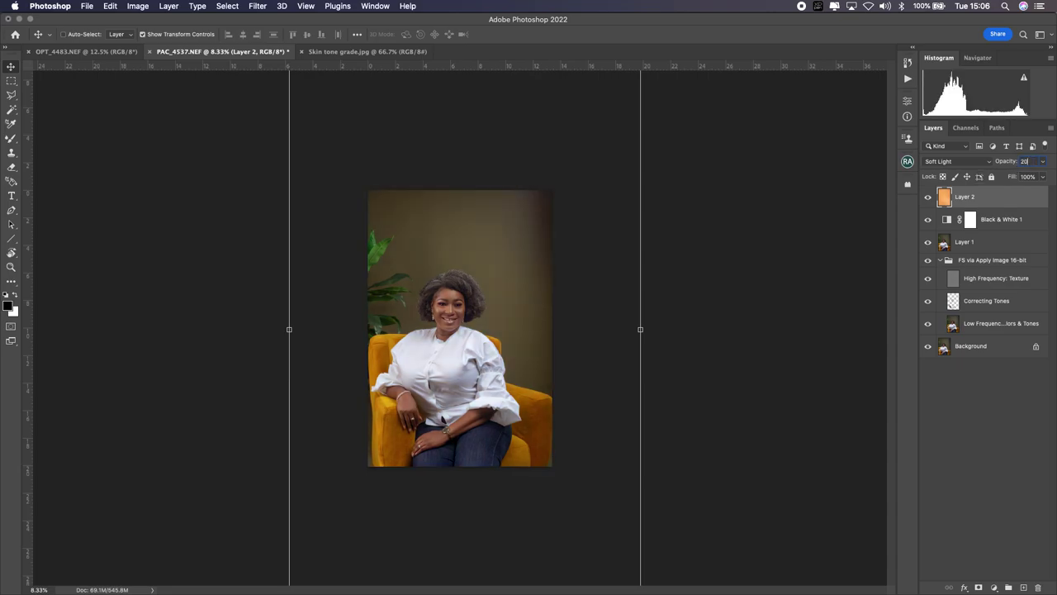
- Move the Black & White 1 adjustment layer above the skin tone grade layer
left_click(970, 219)
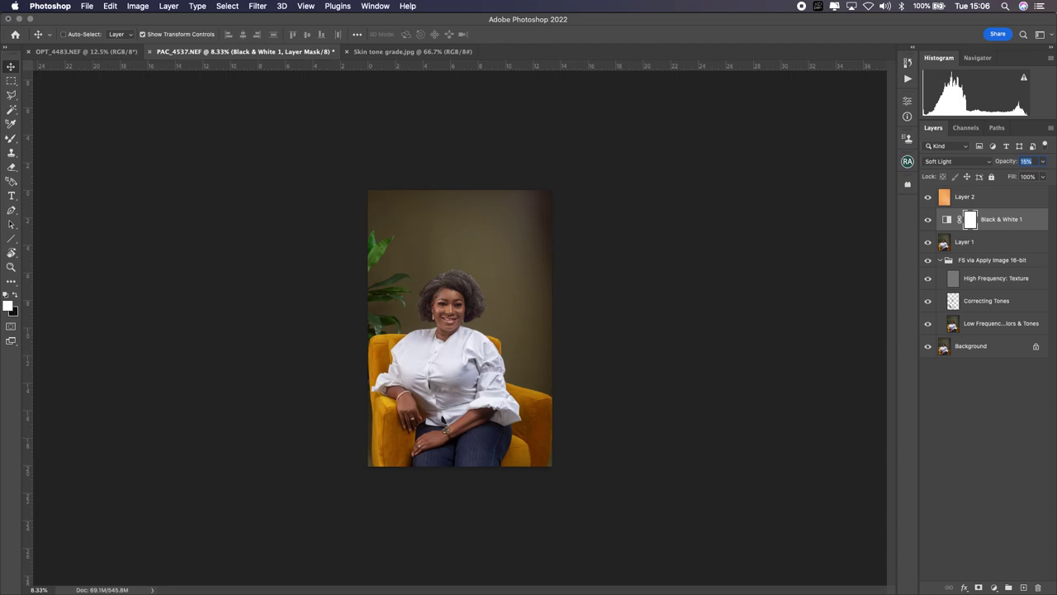
left_click_drag(971, 218, 971, 196)
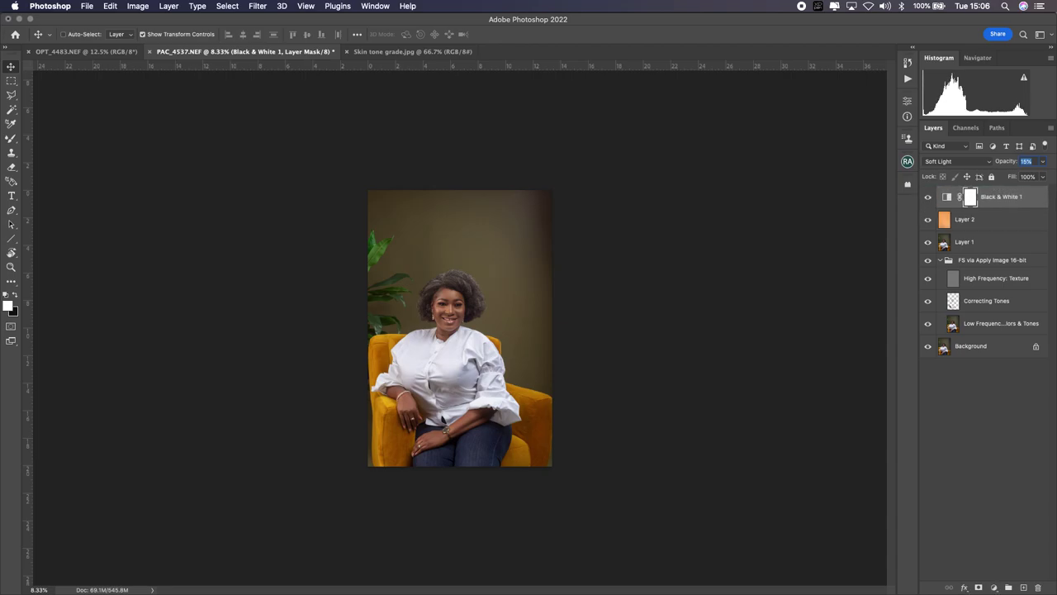
left_click(965, 219)
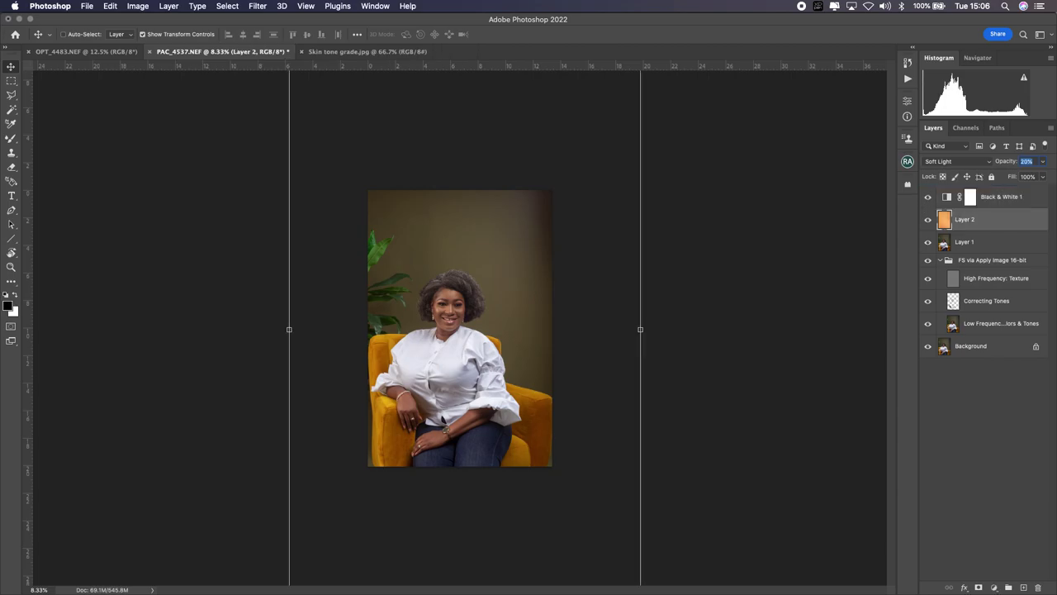
left_click_drag(965, 219, 965, 196)
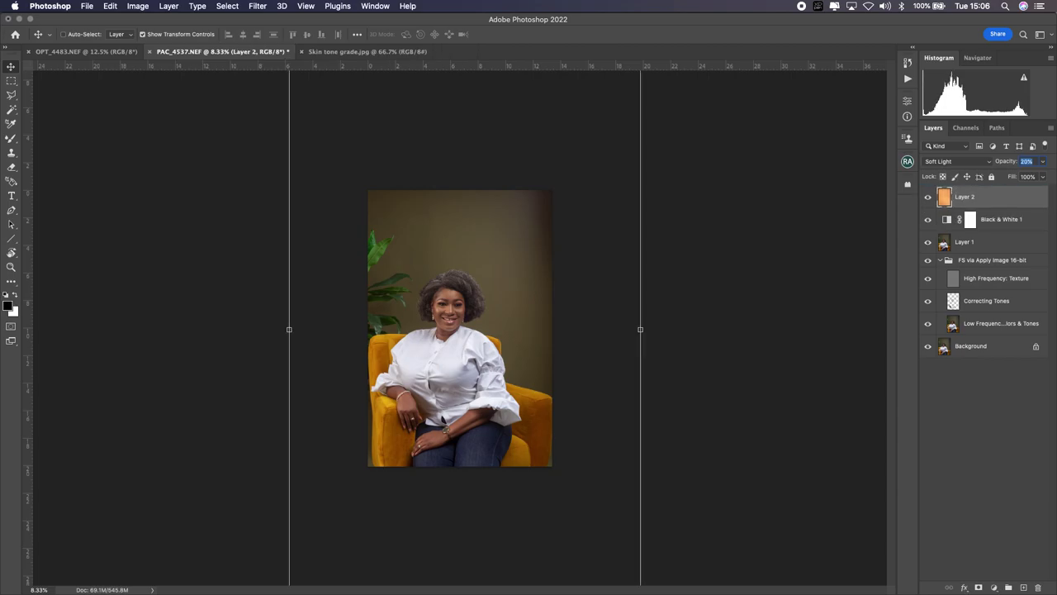
key("super+z")
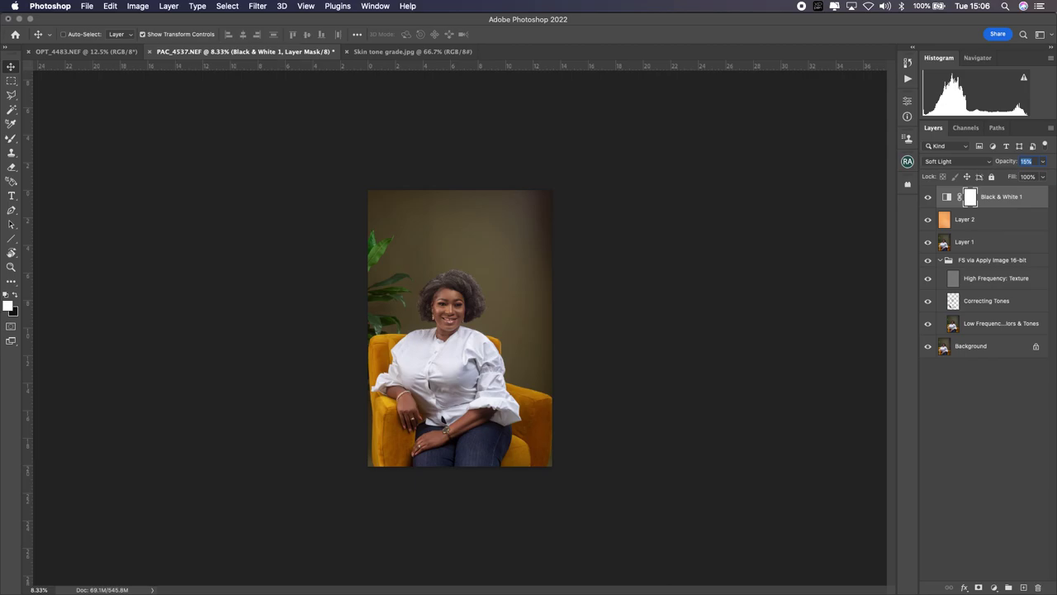
- Compare the original portrait with the finished retouch by toggling the visibility of every layer above the Background
key("super+equal")
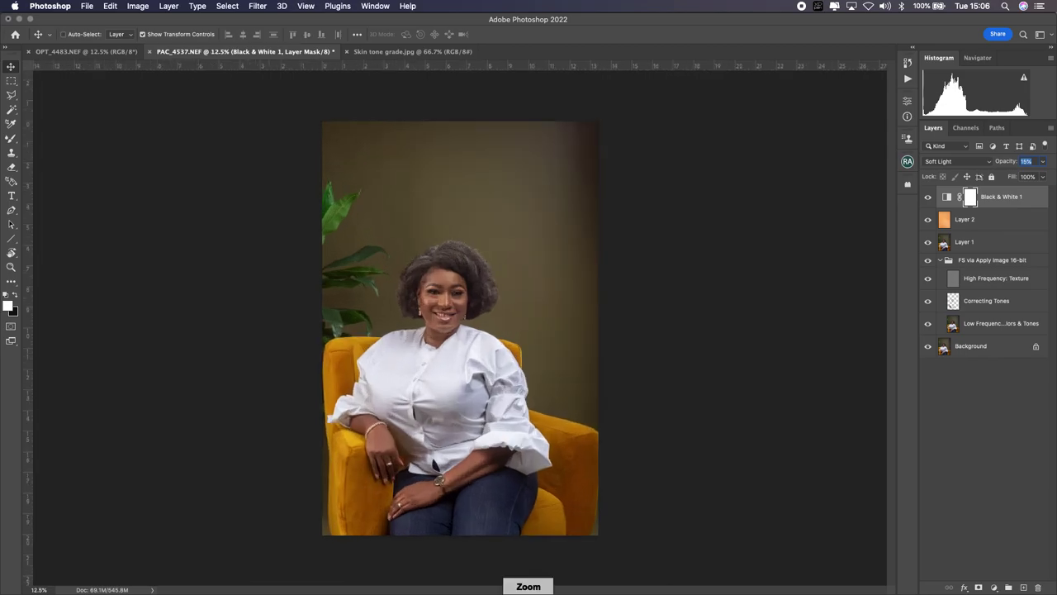
key("super+equal")
scroll(460, 330, "down", 5)
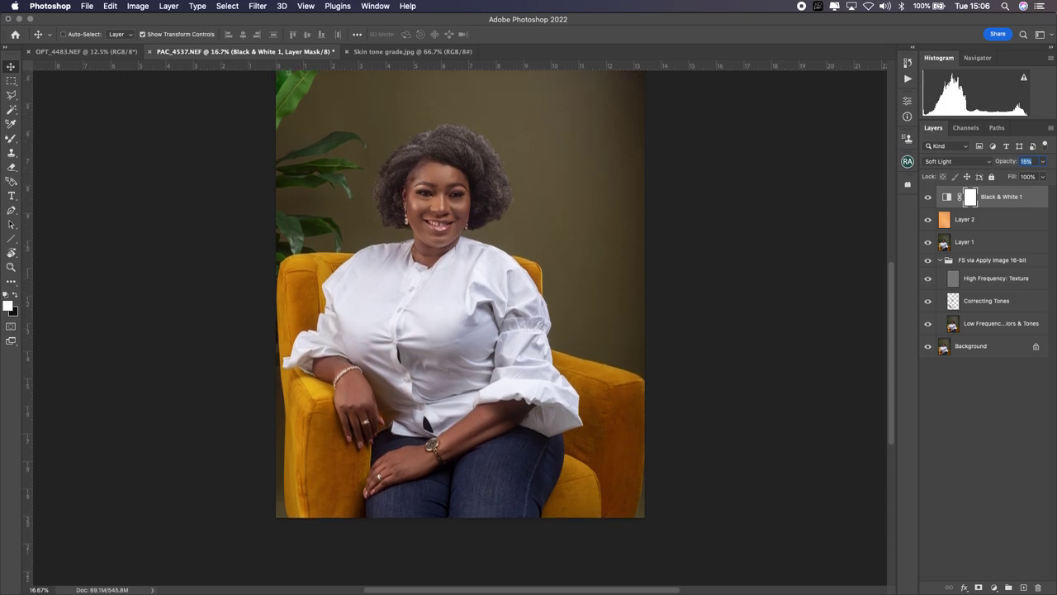
scroll(460, 331, "down", 1)
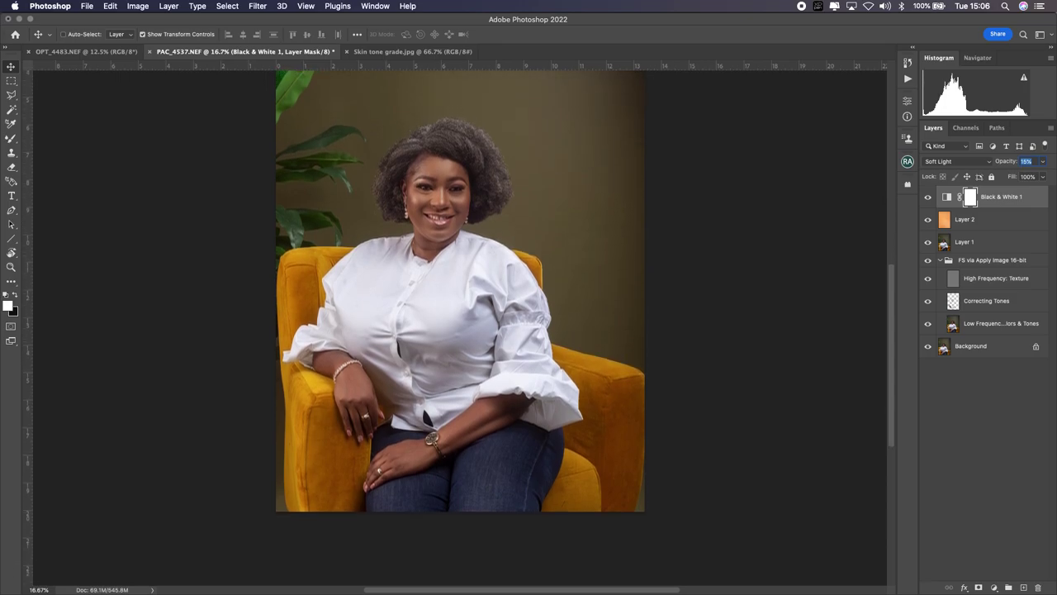
left_click(927, 346, "alt")
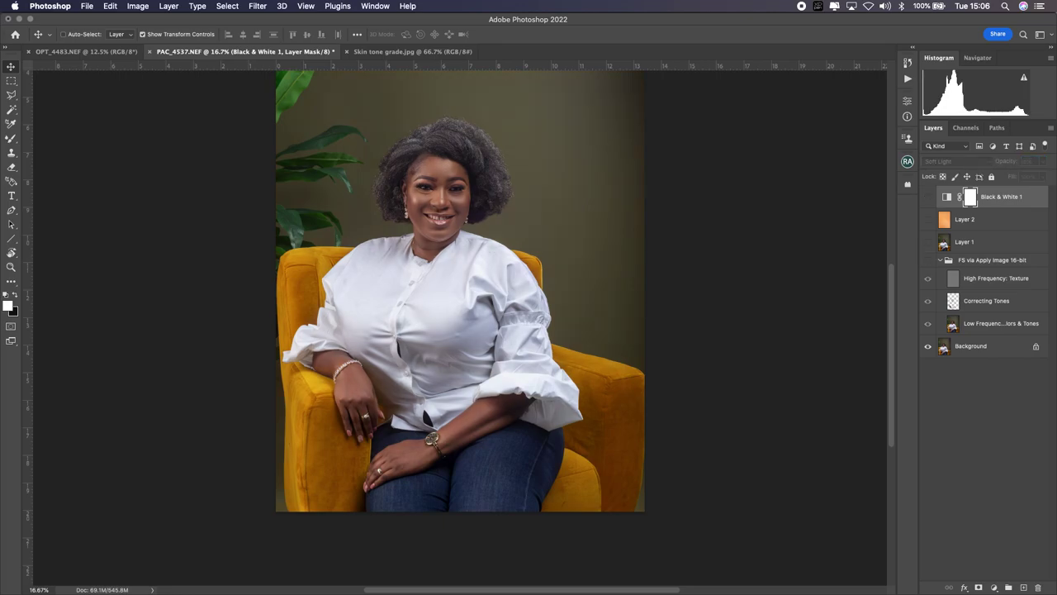
left_click(928, 346, "alt")
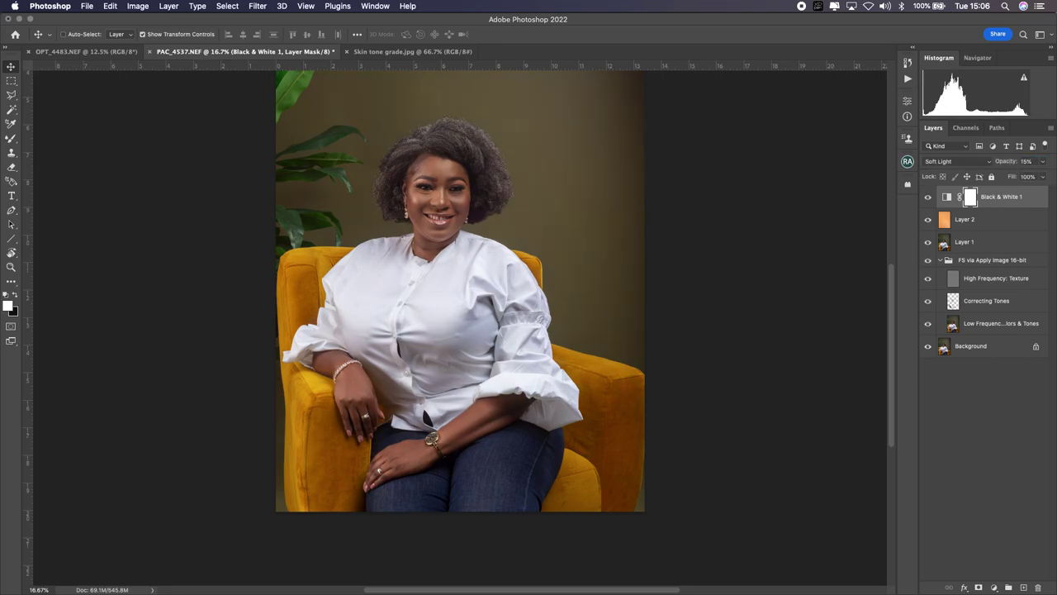
left_click(928, 346, "alt")
left_click(928, 346, "alt")
left_click(928, 346, "alt")
left_click(928, 346, "alt")
left_click(928, 346, "alt")
left_click(928, 346, "alt")
left_click(927, 346, "alt")
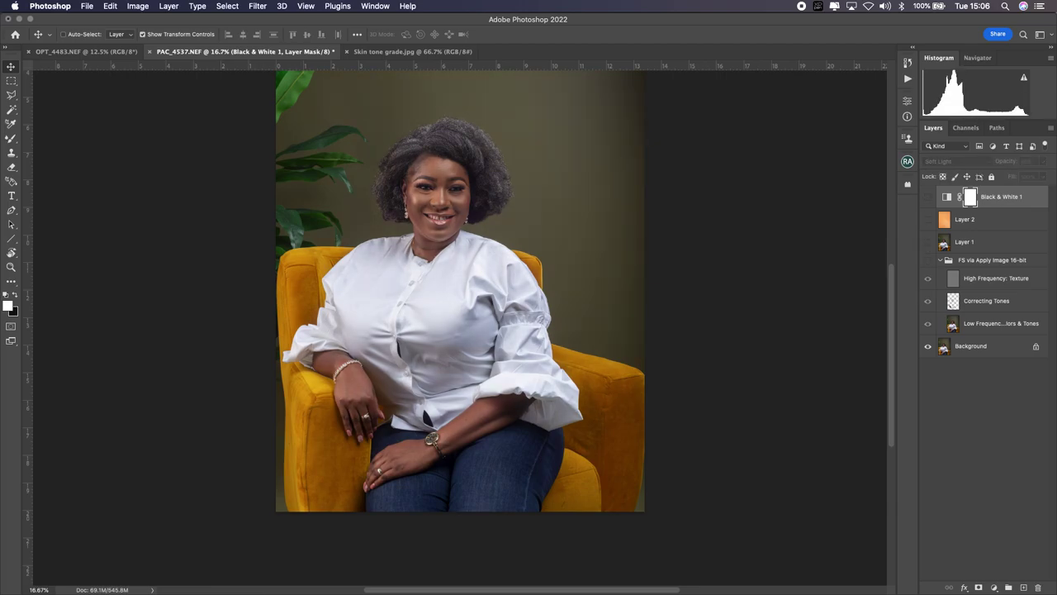
left_click(928, 346, "alt")
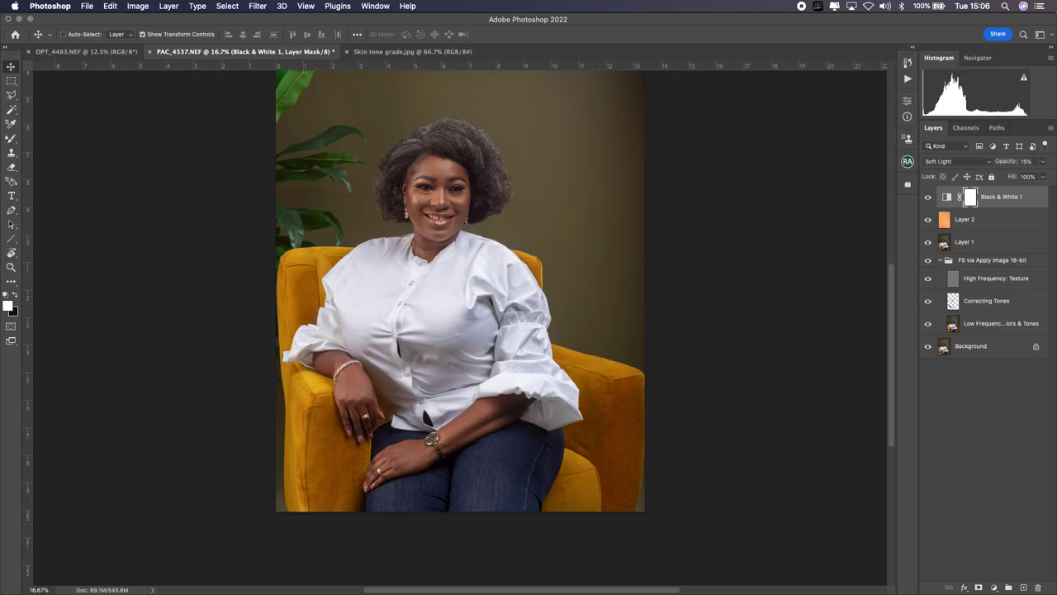
left_click(928, 346, "alt")
left_click(928, 346, "alt")
left_click(927, 346, "alt")
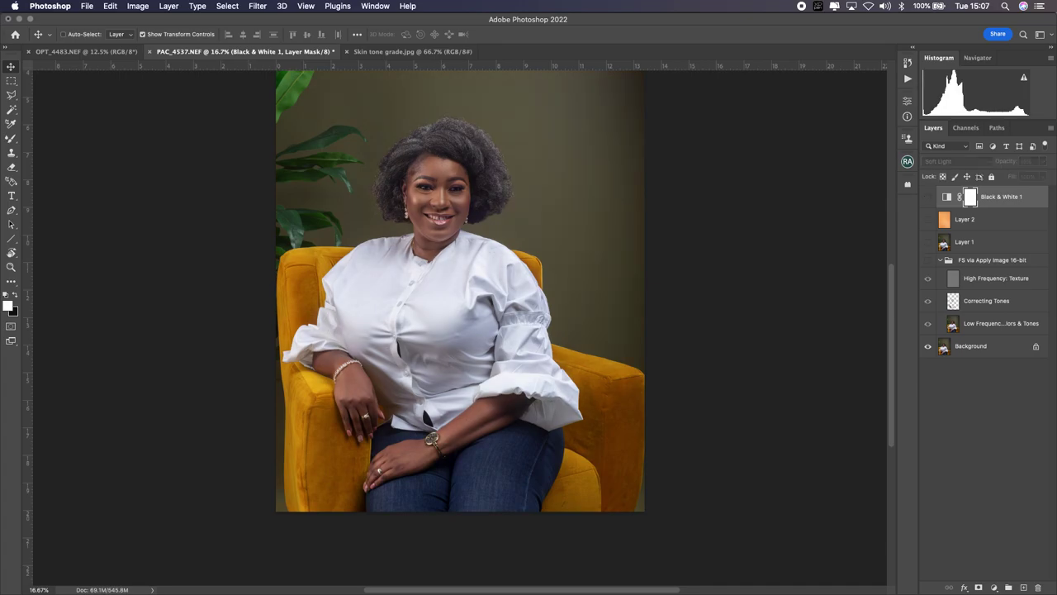
left_click(928, 346, "alt")
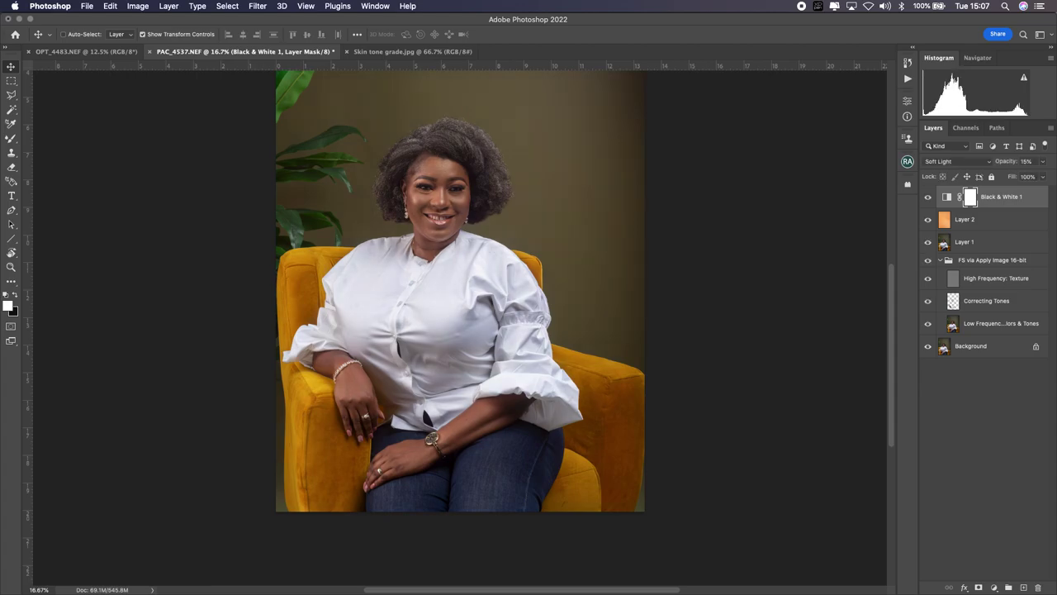
scroll(460, 306, "up", 3)
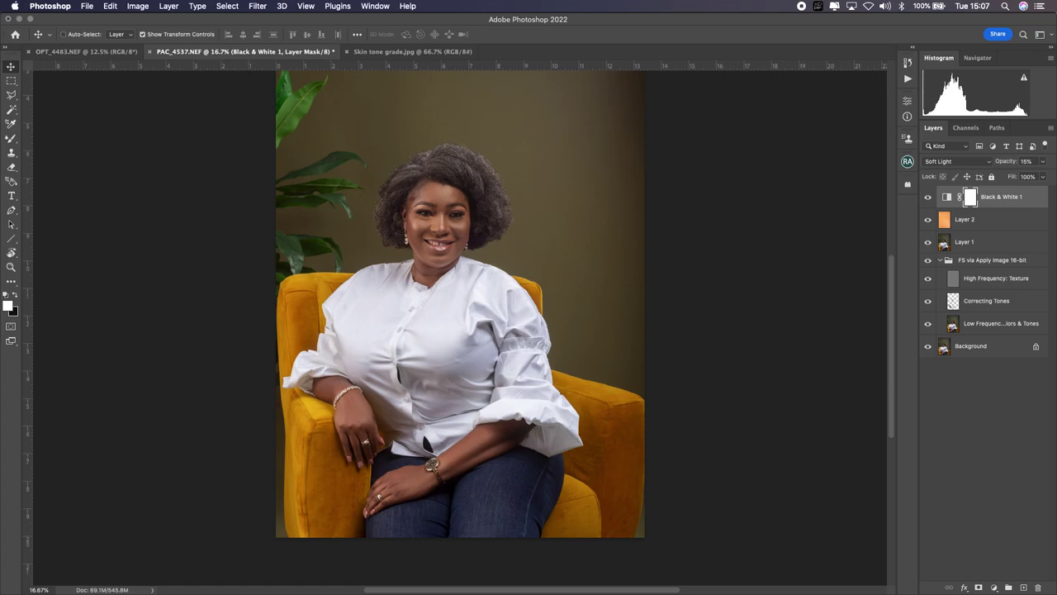
scroll(460, 306, "down", 3)
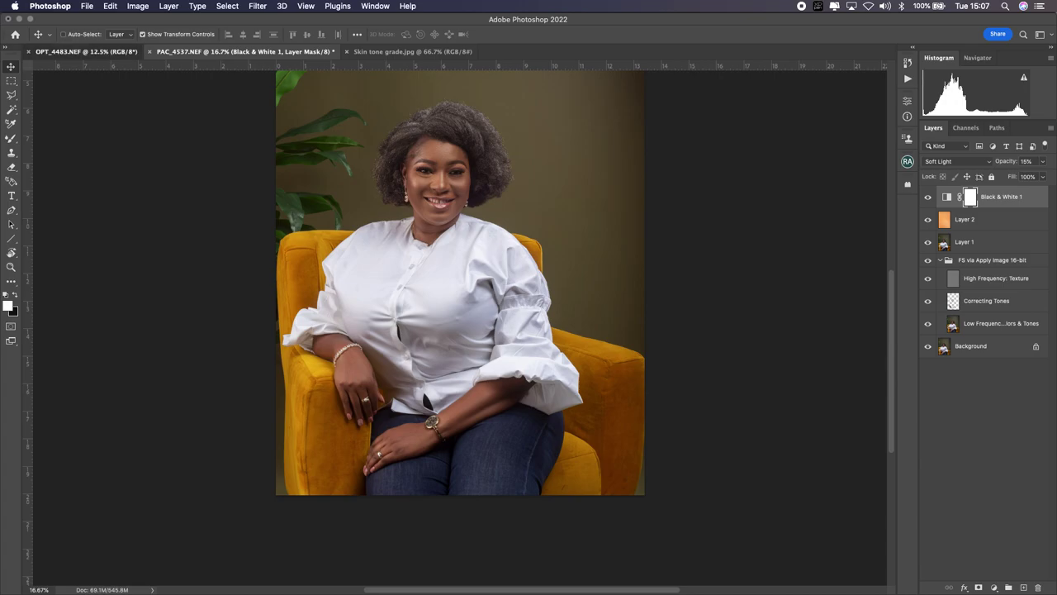
- Switch to the headwrap portrait OPT_4483.NEF and remove the blemishes on the cheek below the eye with the Patch tool
left_click(83, 51)
key("super+equal")
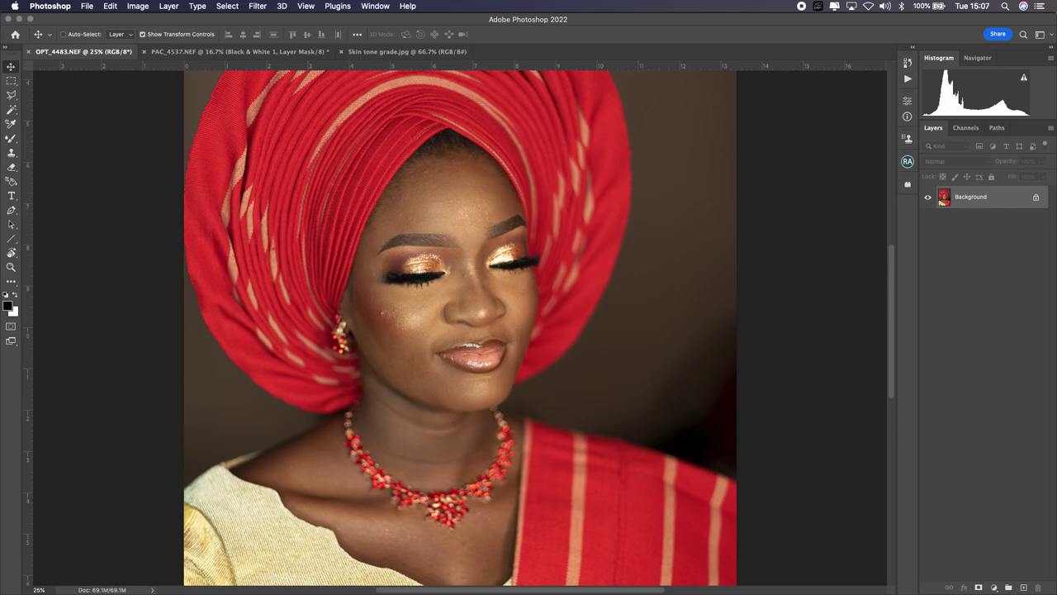
key("super+equal")
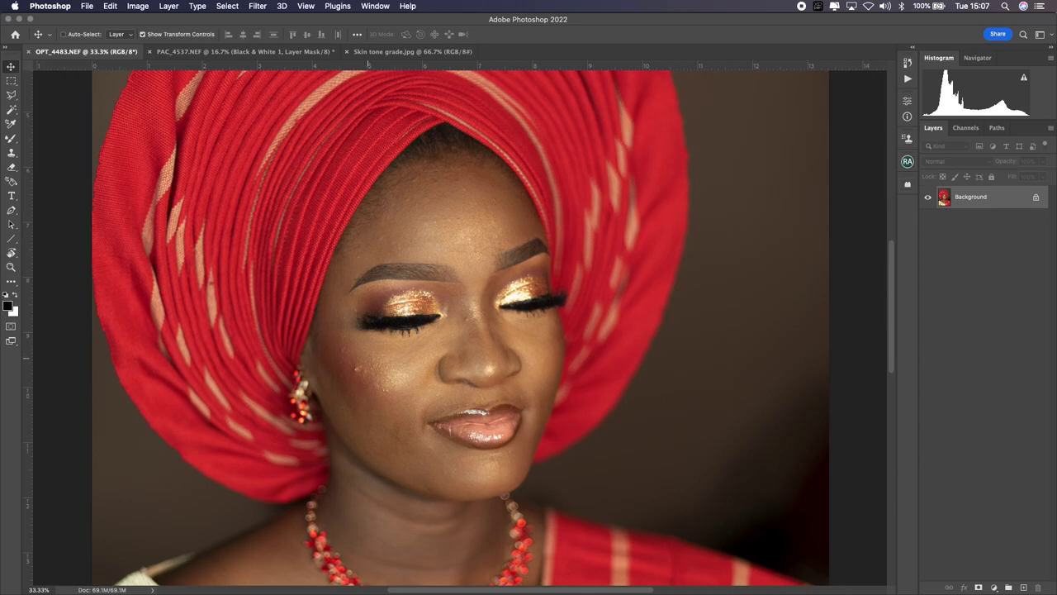
key("j")
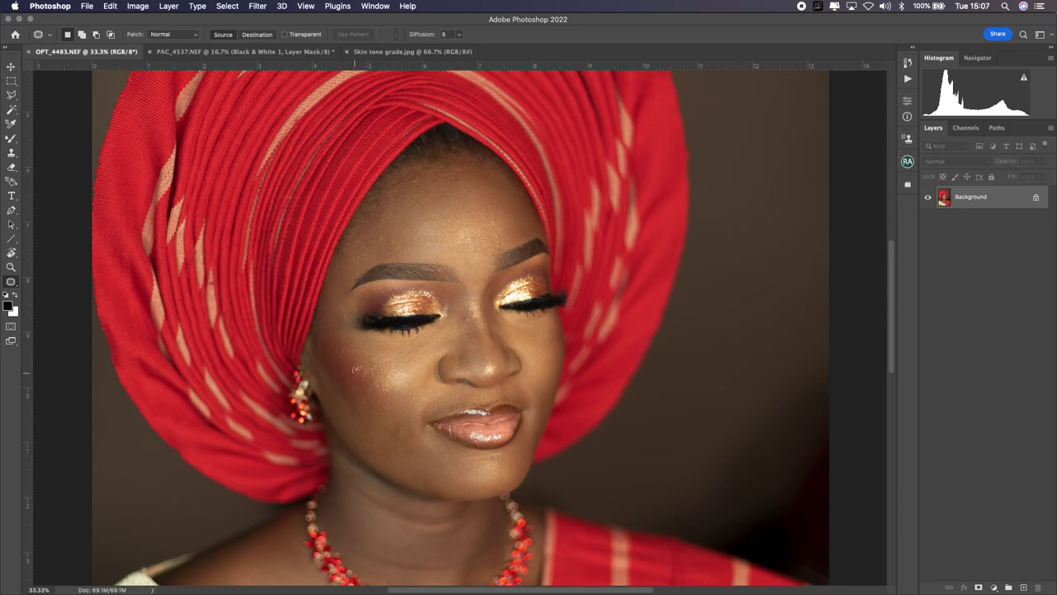
left_click_drag(353, 366, 358, 368)
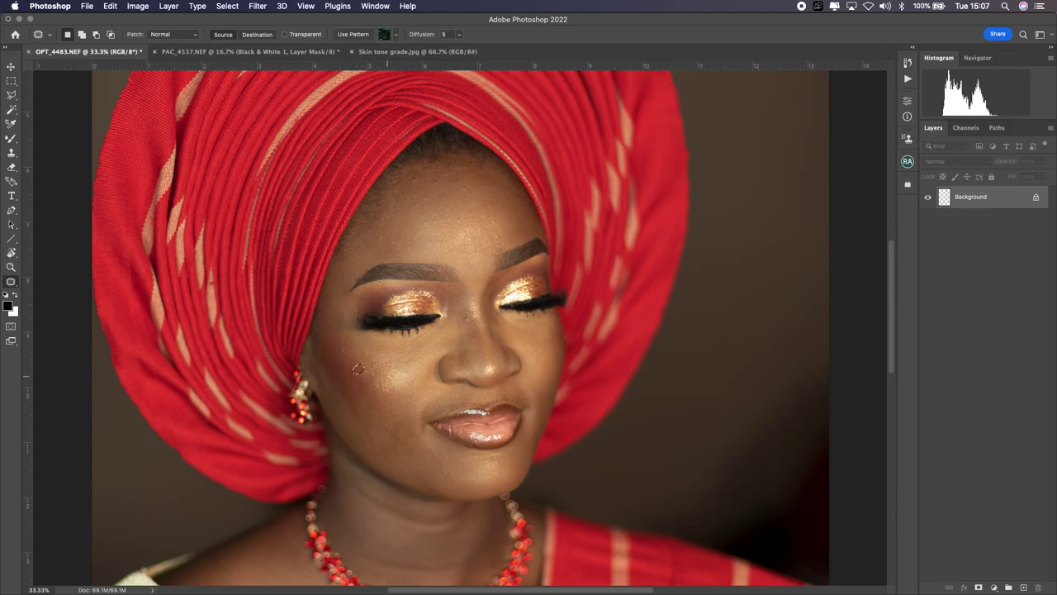
left_click_drag(373, 369, 385, 386)
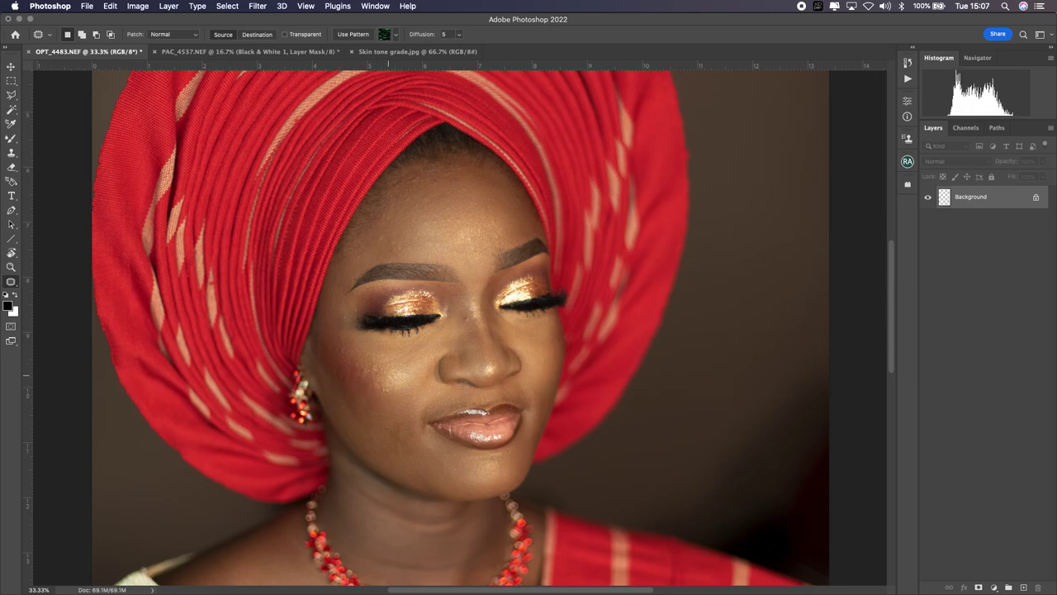
key("ctrl+d")
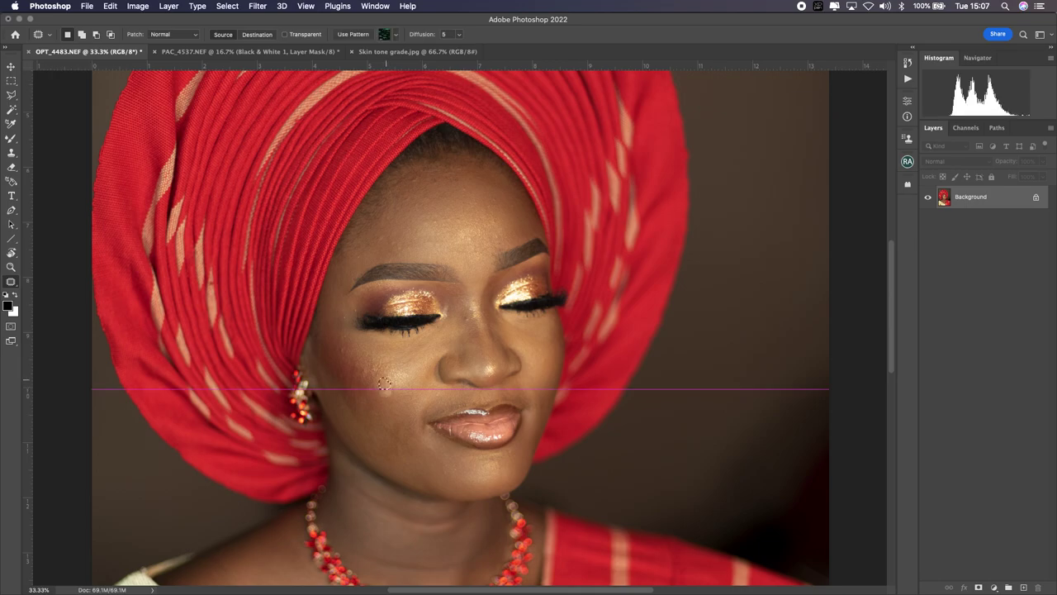
left_click_drag(382, 385, 385, 391)
key("ctrl+d")
- Patch the remaining small blemishes on the forehead and the bridge of the nose
left_click_drag(413, 179, 432, 219)
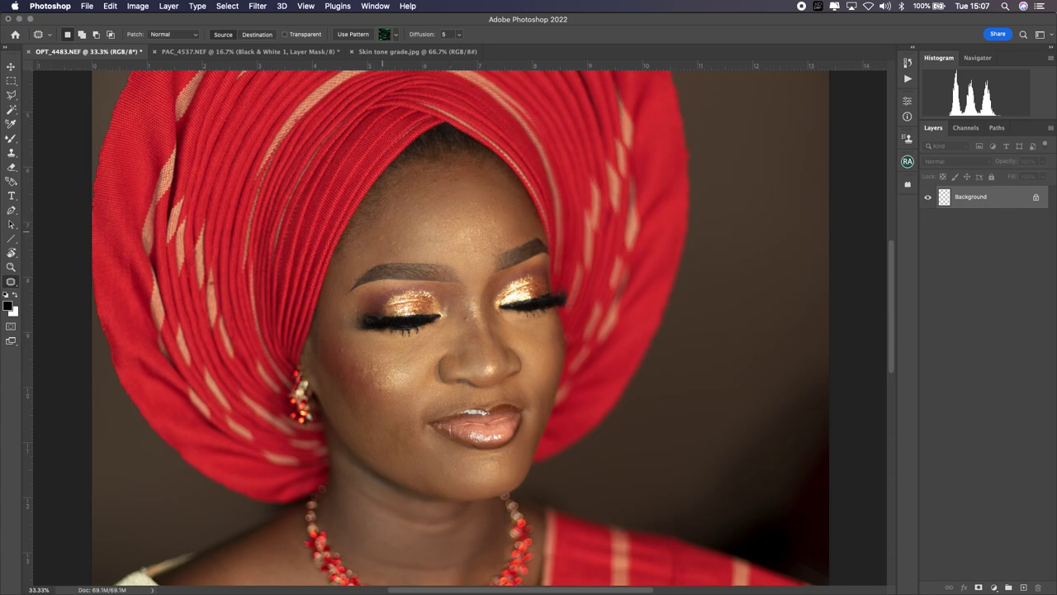
mouse_move(376, 236)
left_mouse_down()
mouse_move(405, 245)
mouse_move(378, 238)
left_mouse_up()
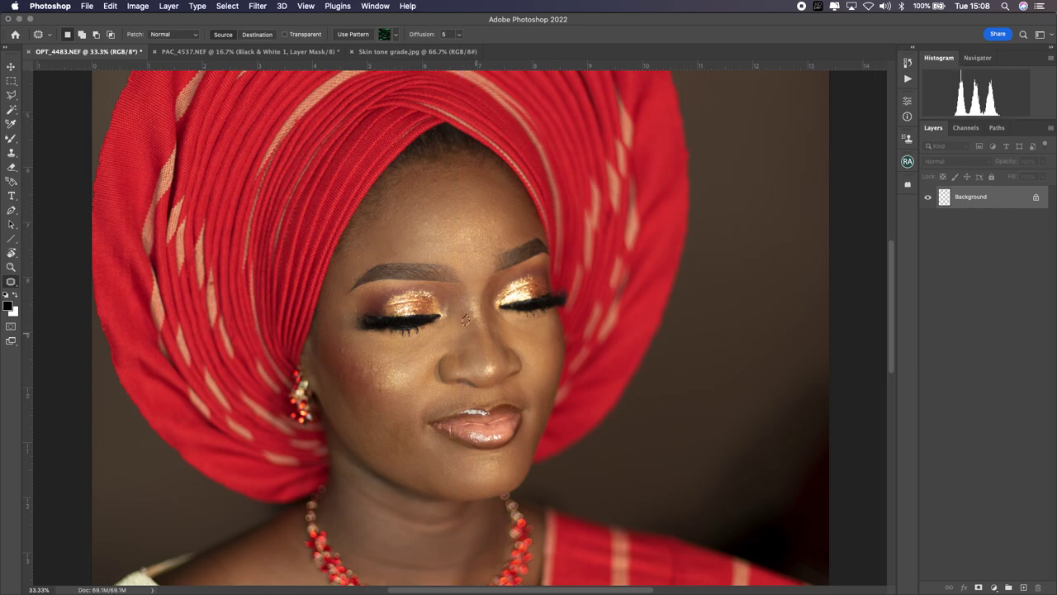
key("ctrl+d")
- Run the Beauty Retouch 16-bit frequency separation with a Gaussian Blur radius of 6.4 pixels
left_click(908, 161)
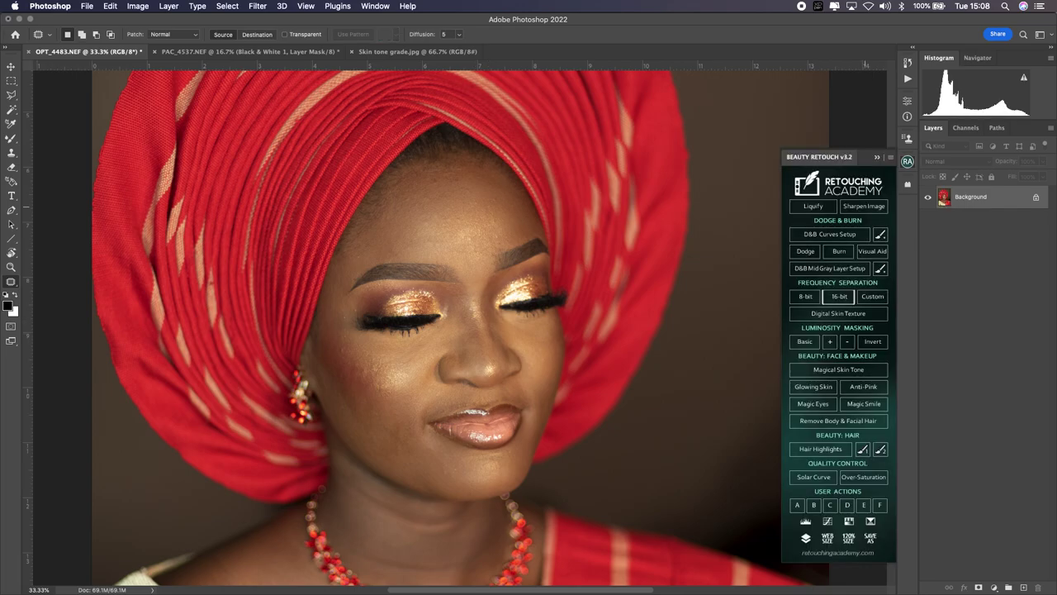
left_click(839, 296)
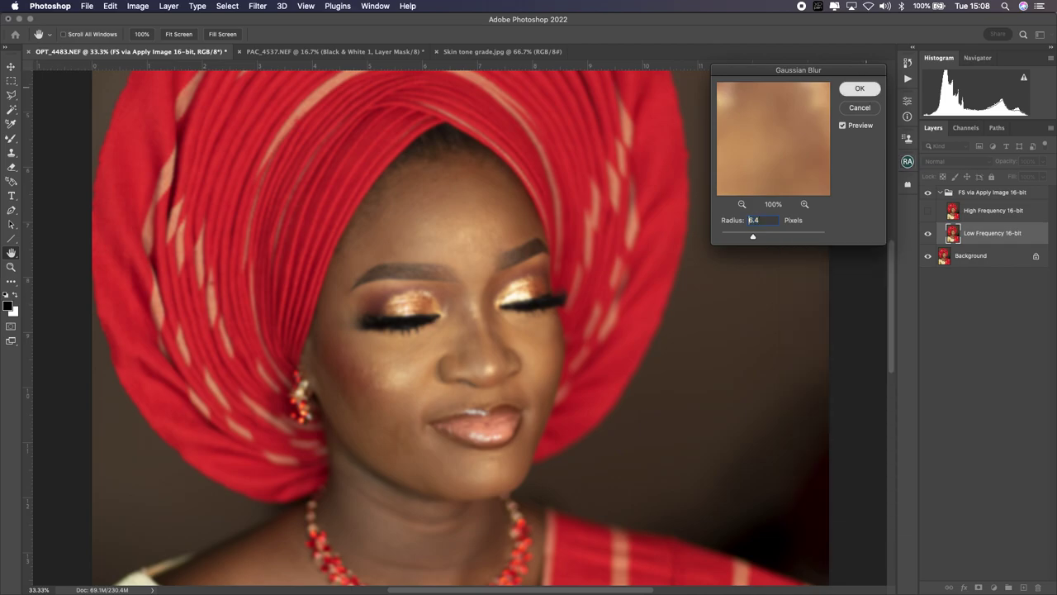
key("Return")
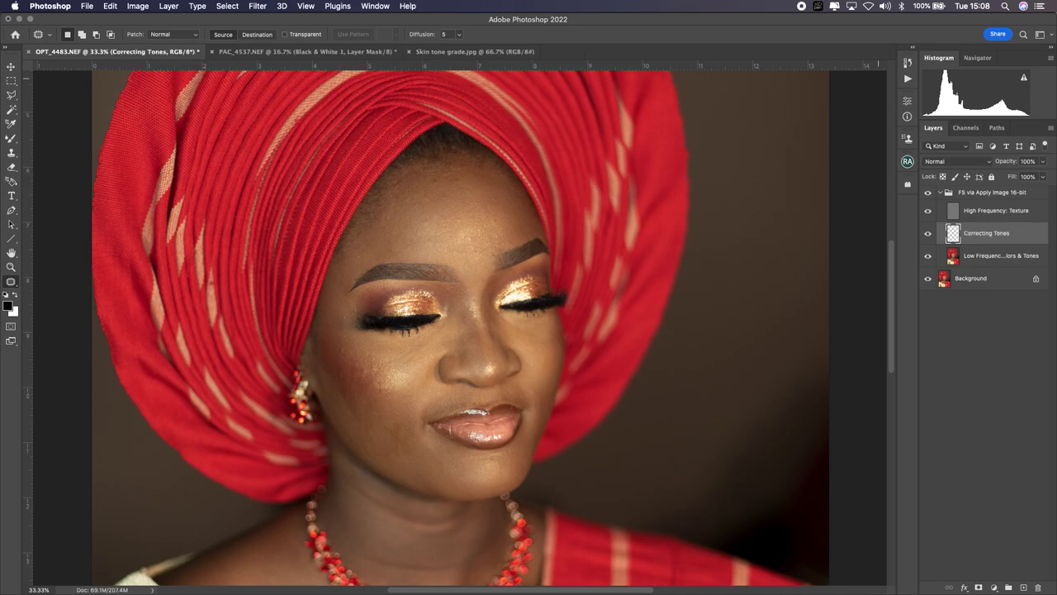
- Hide the High Frequency: Texture layer and smooth the forehead tones on the Correcting Tones layer with a 200 px Mixer Brush
left_click(928, 210)
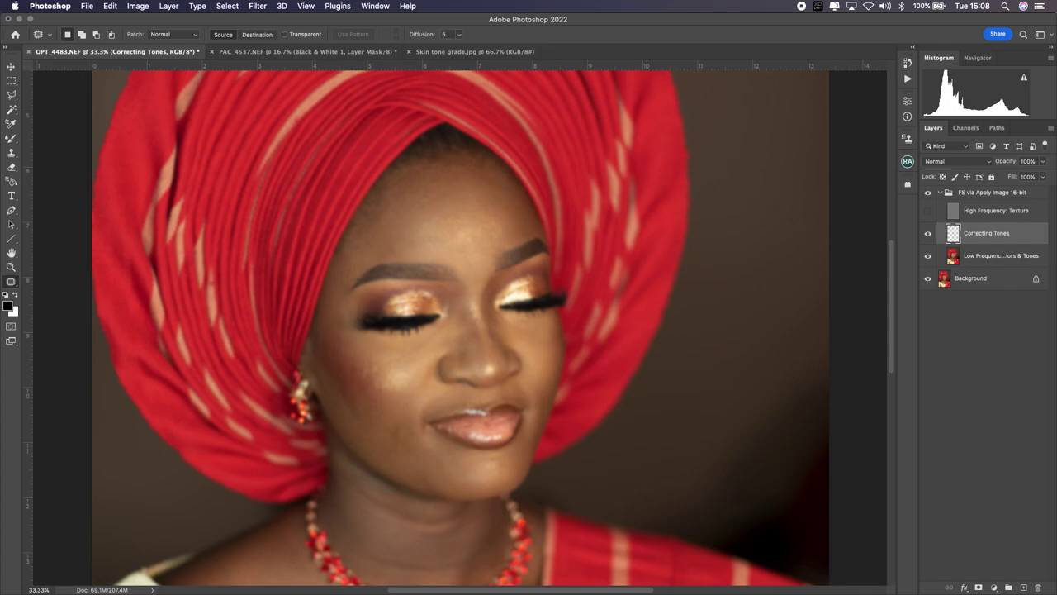
key("b")
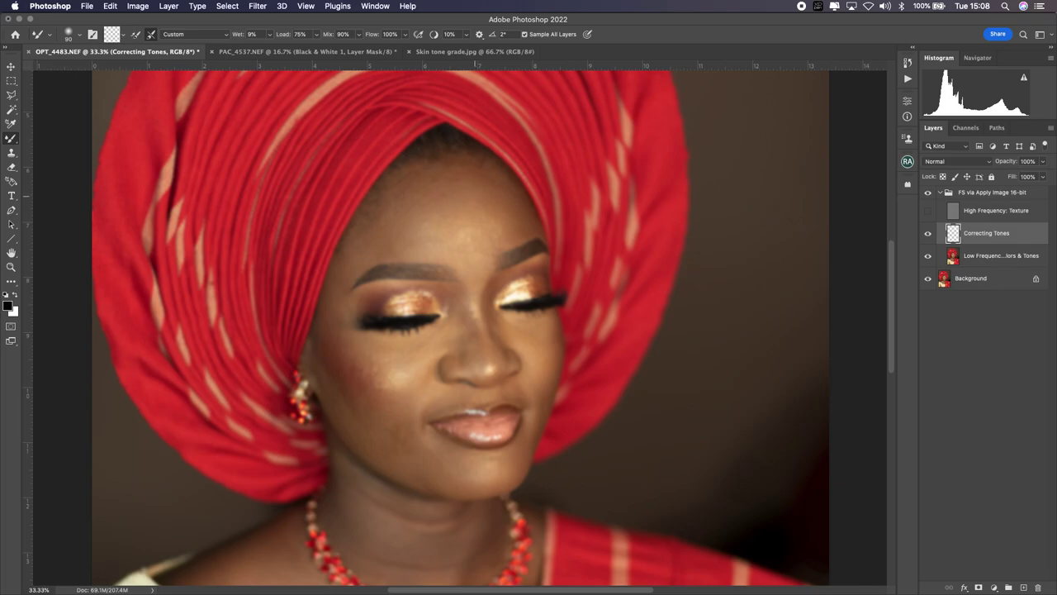
key("bracketright")
key("bracketleft")
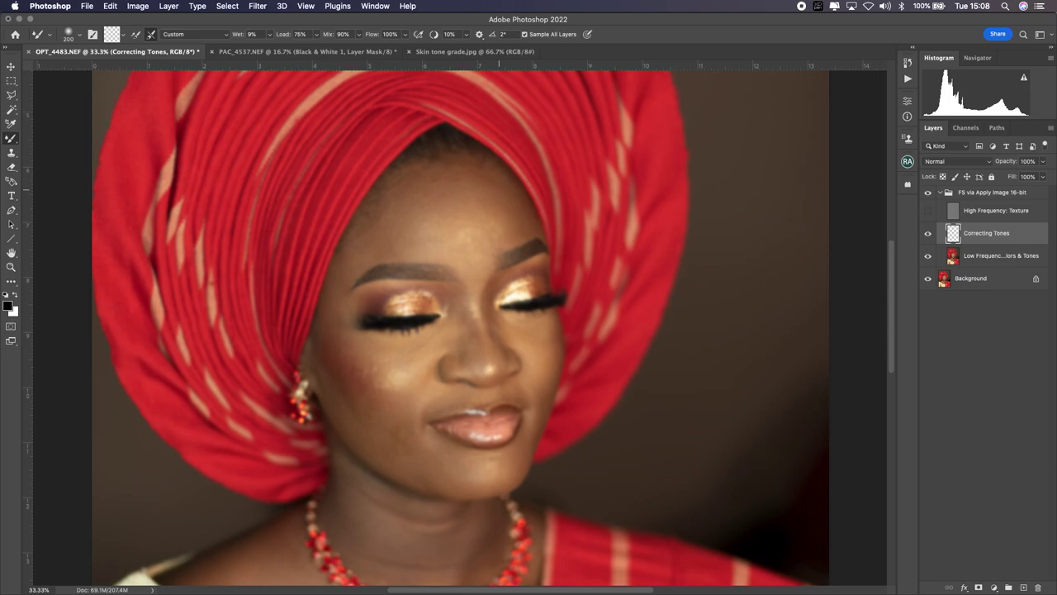
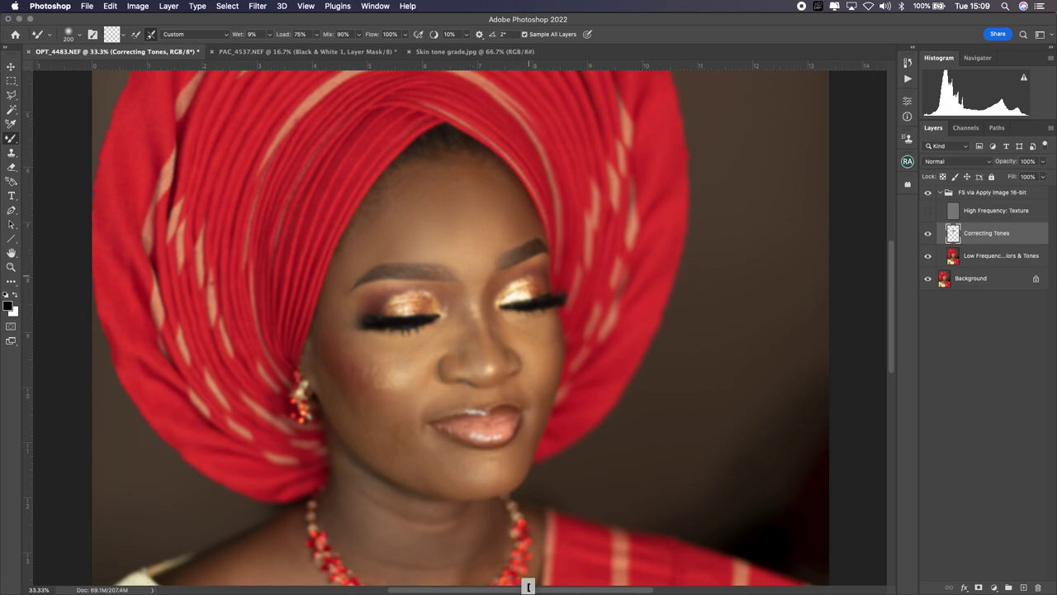
- Reduce the Mixer Brush to 80 px and blend the highlights on the eyelid farther from the earring
key("bracketleft")
key("bracketleft")
key("bracketleft")
key("bracketleft")
key("bracketright")
key("bracketright")
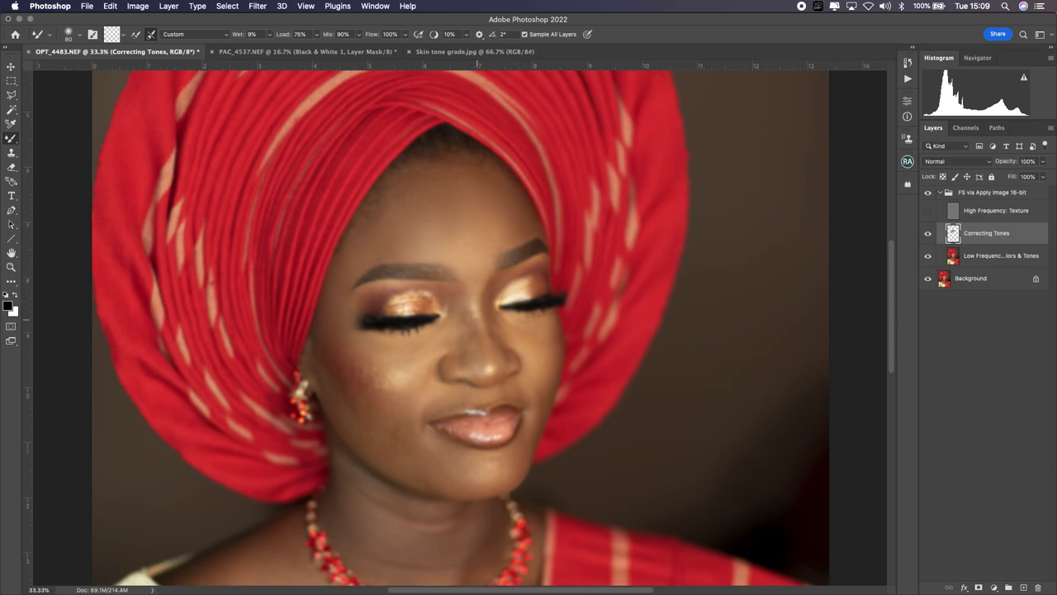
key("super+alt+shift+s")
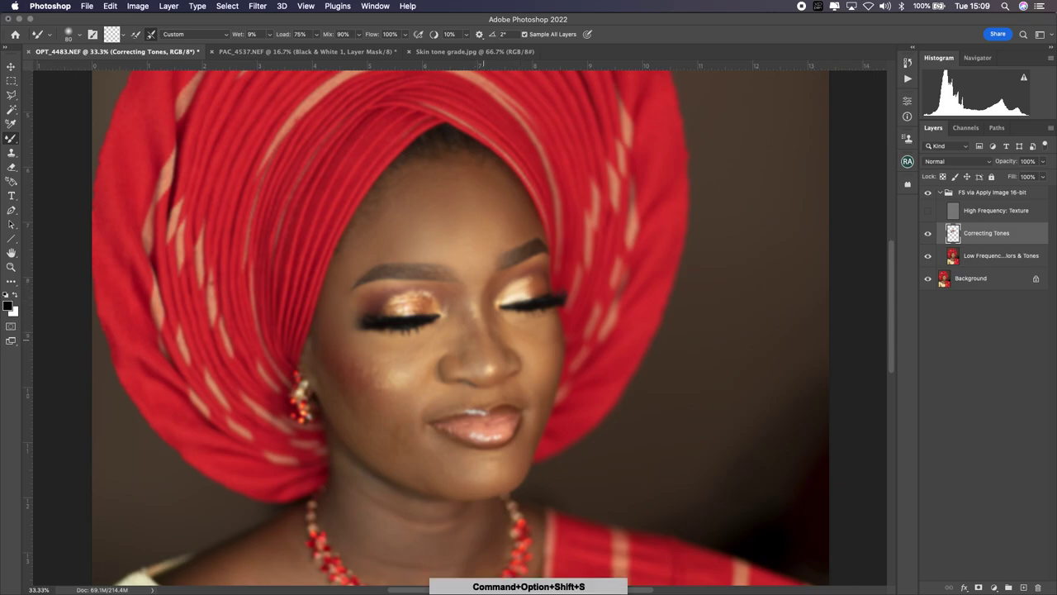
key("super+s")
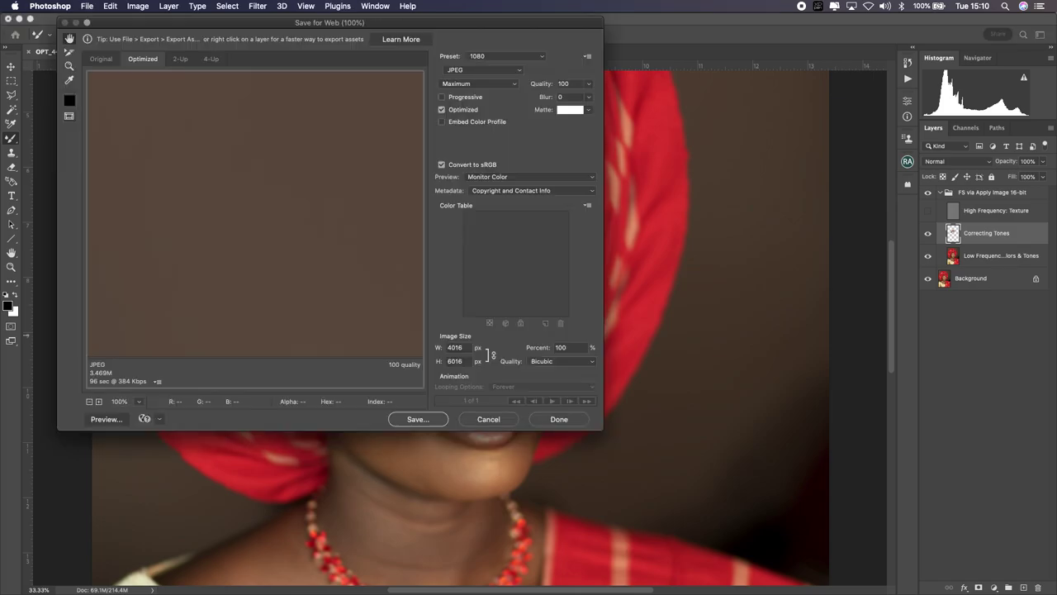
key("Escape")
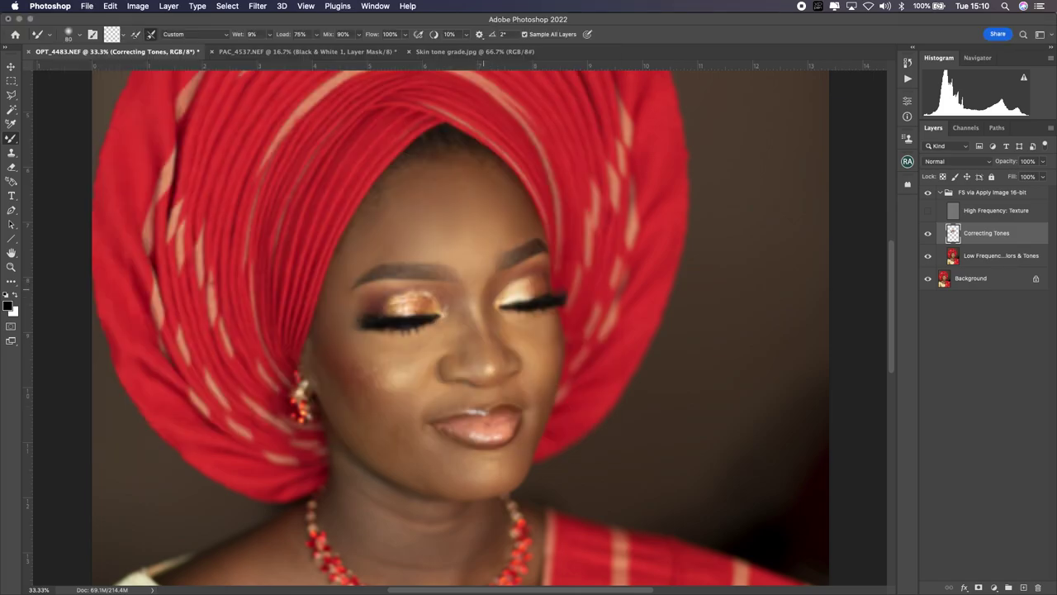
- Blend the eyeshadow tones on the eyelid nearer the earring, enlarging the Mixer Brush to 125 px
key("bracketright")
key("bracketright")
key("bracketright")
key("bracketright")
key("bracketright")
key("bracketright")
key("bracketleft")
key("bracketleft")
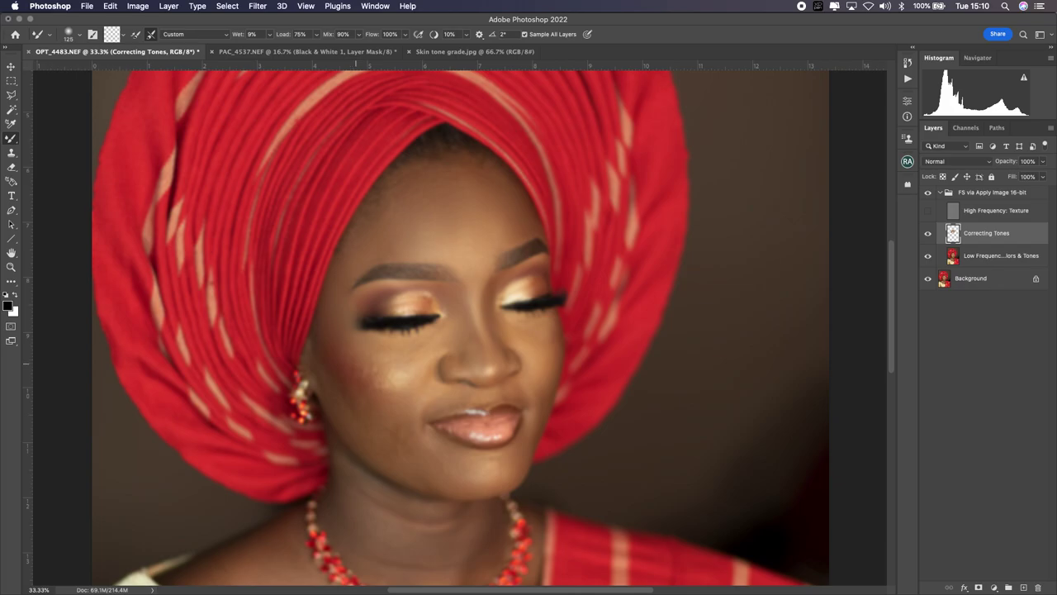
- Smooth the highlight and uneven tones on the cheek and lower face with the Mixer Brush
key("bracketright")
key("bracketright")
key("bracketright")
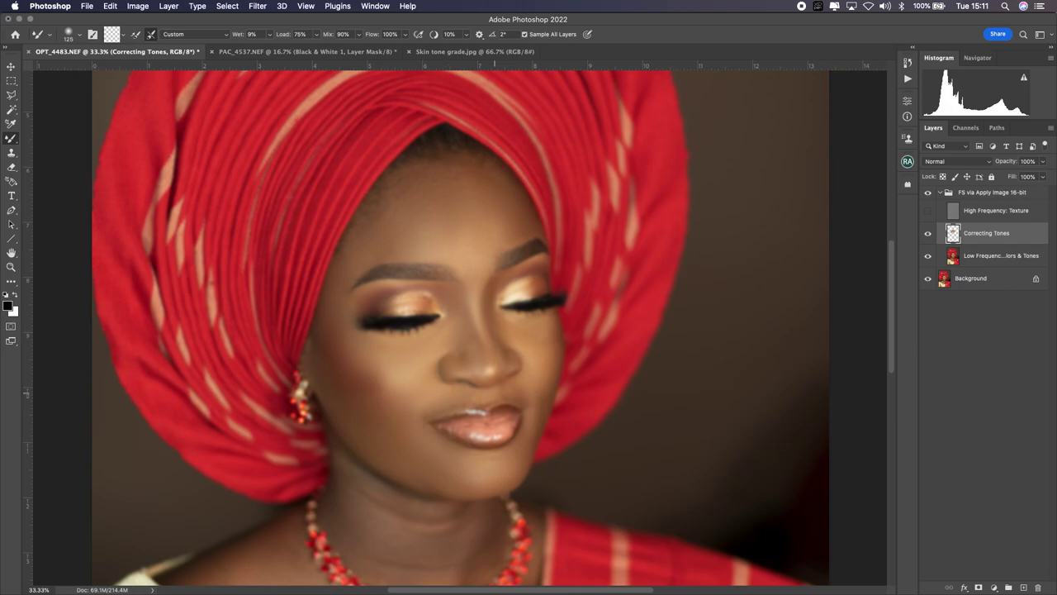
key("bracketleft")
- Work over the neck and chest on the Correcting Tones layer with the Eraser at 25% opacity and a 150 px size
key("e")
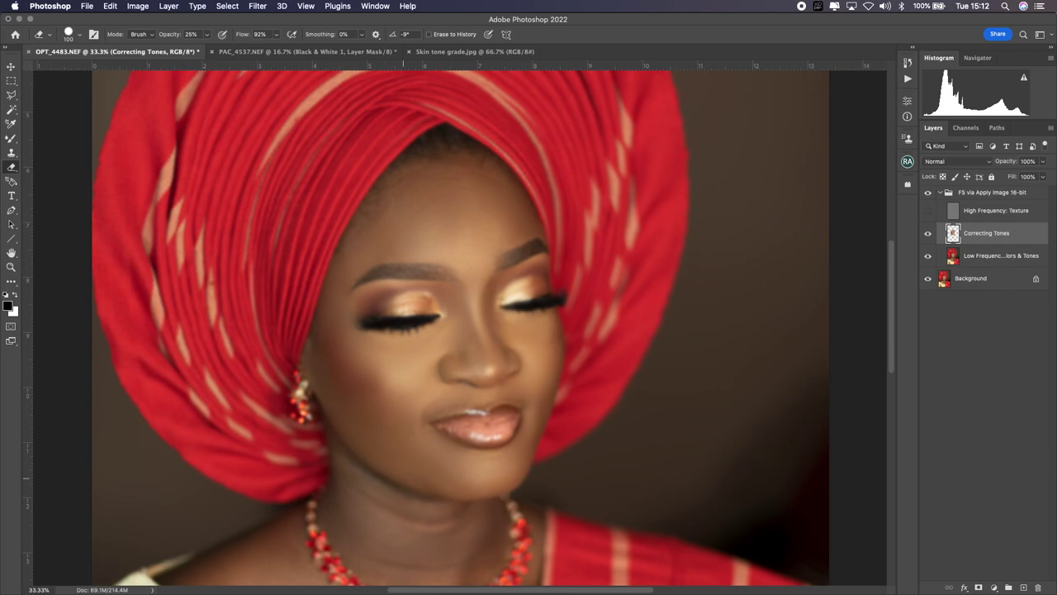
scroll(460, 328, "down", 5)
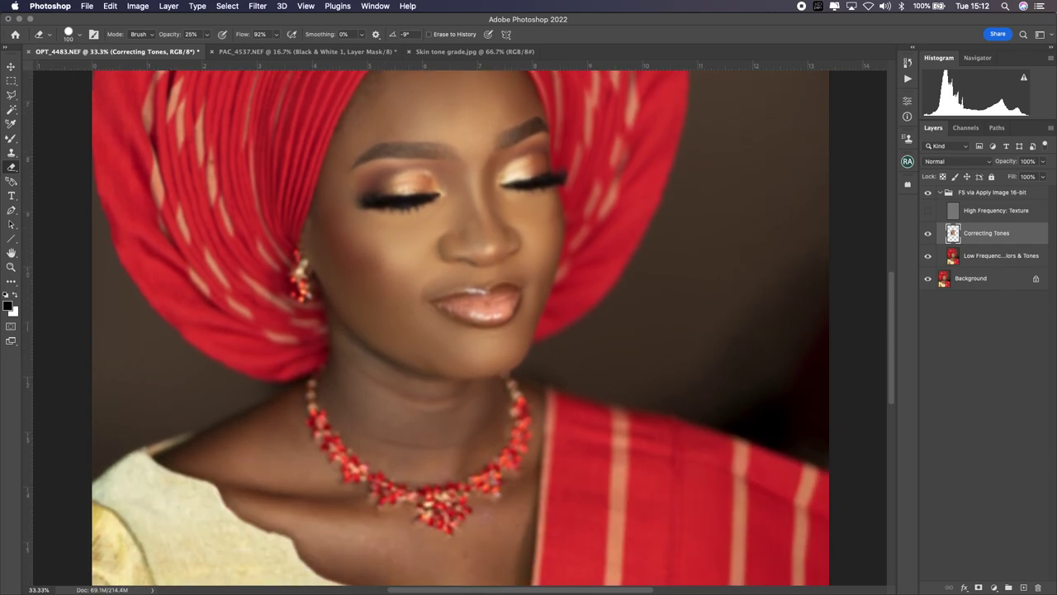
key("bracketright")
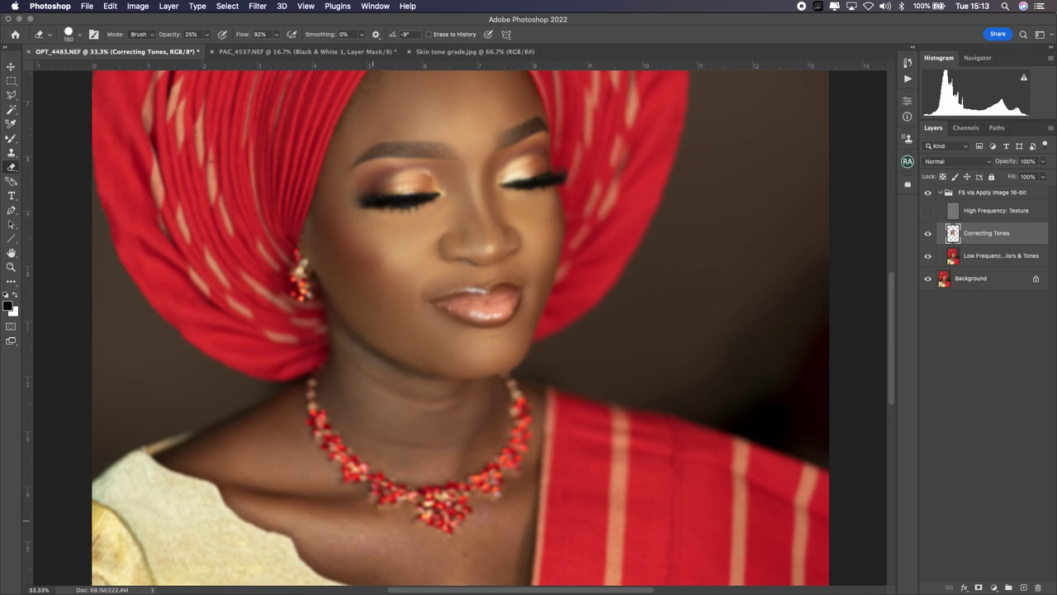
scroll(611, 397, "down", 3)
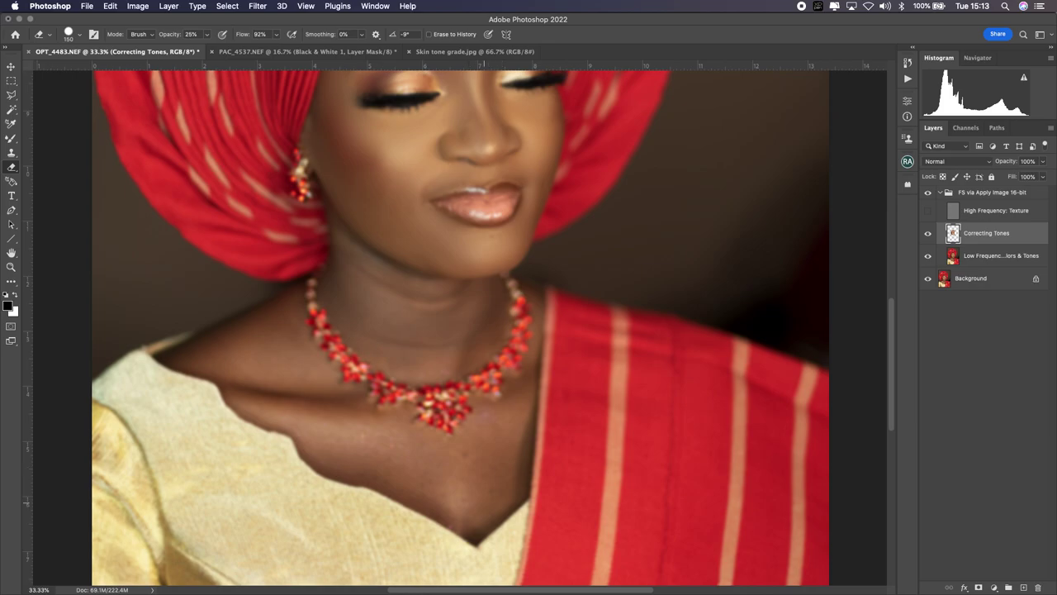
- Smooth the neck and chest skin on the Correcting Tones layer with a 175 px Mixer Brush, and show the High Frequency: Texture layer
left_click(996, 211)
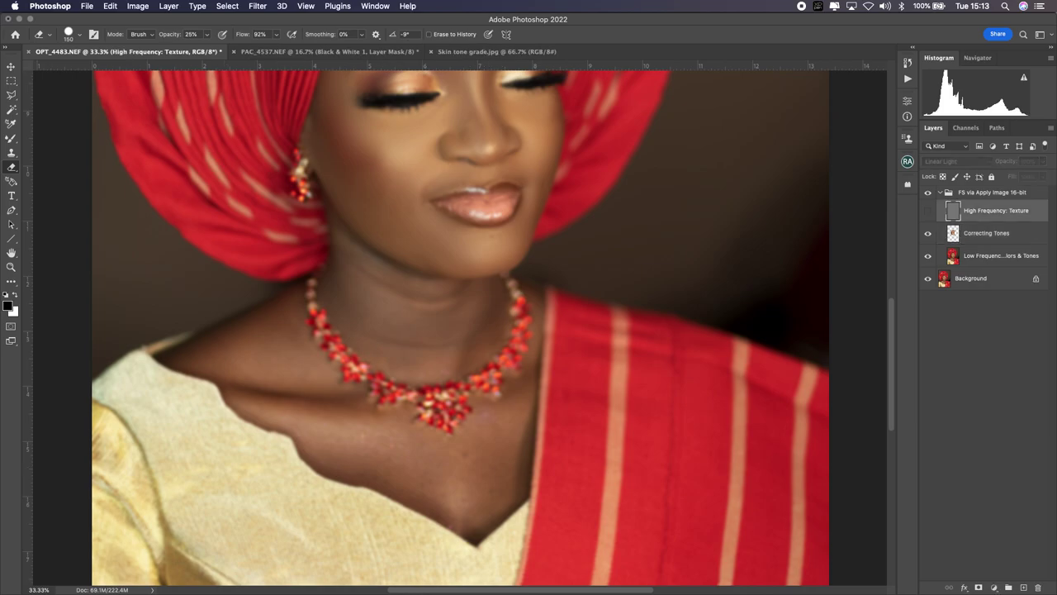
left_click(986, 232)
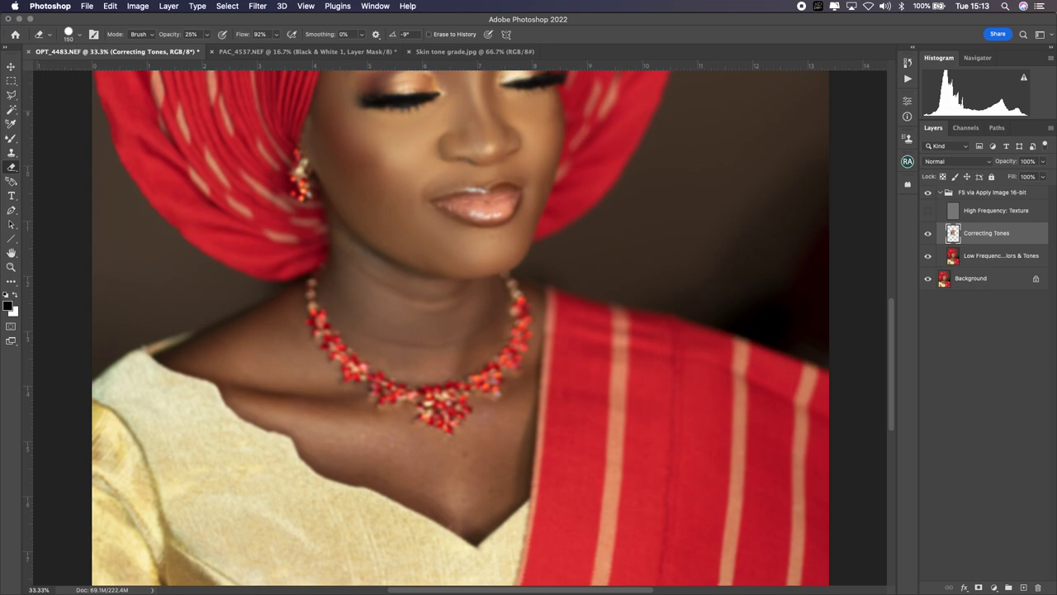
key("b")
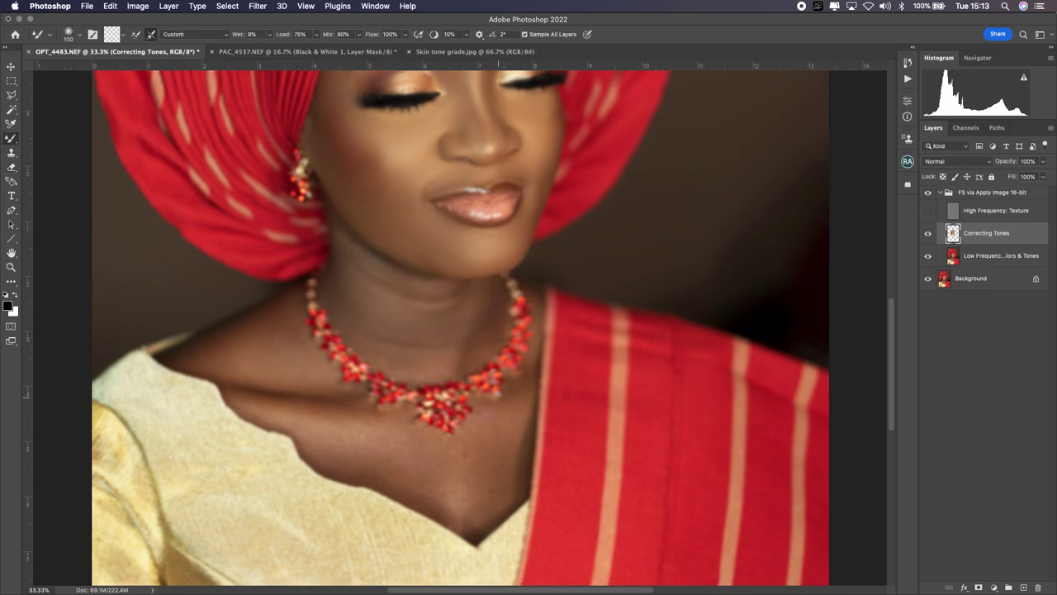
key("bracketright")
left_click(928, 209)
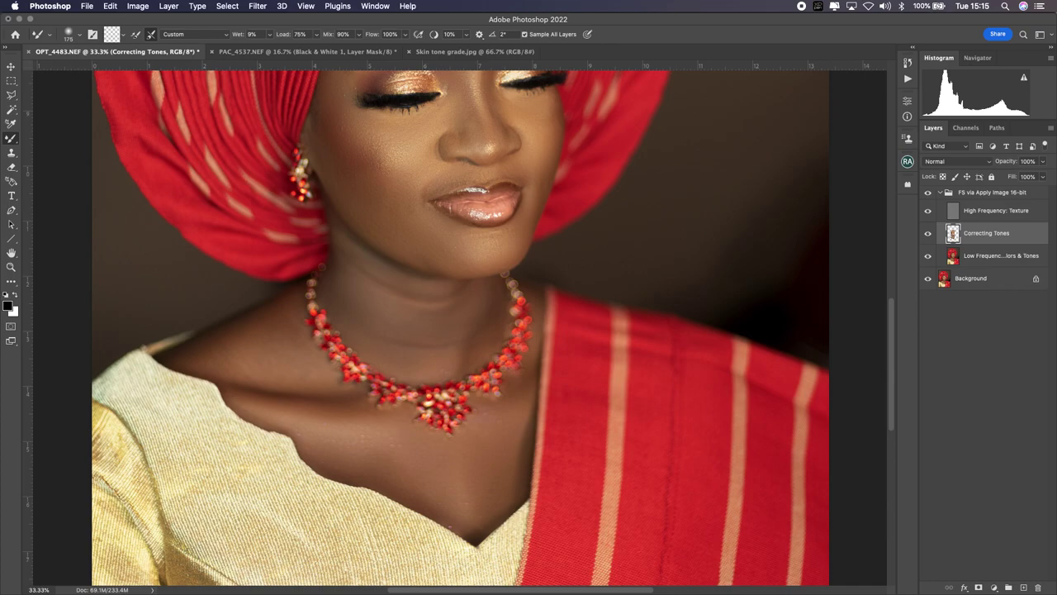
- Examine the retouched skin of the whole portrait, and inspect the eyes, nose and lips up close at 66.7%
key("super+minus")
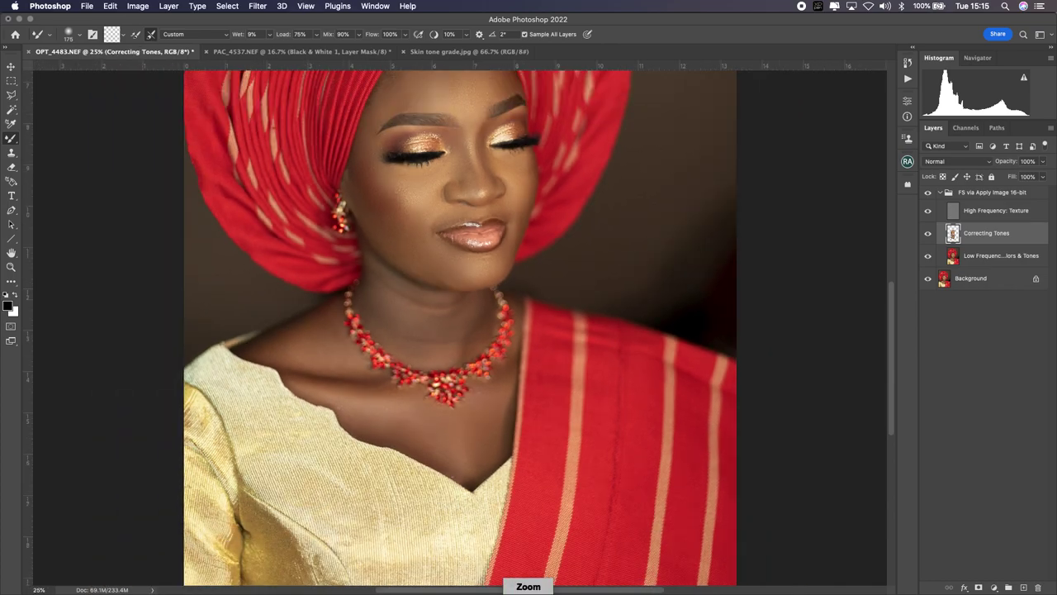
scroll(460, 328, "up", 5)
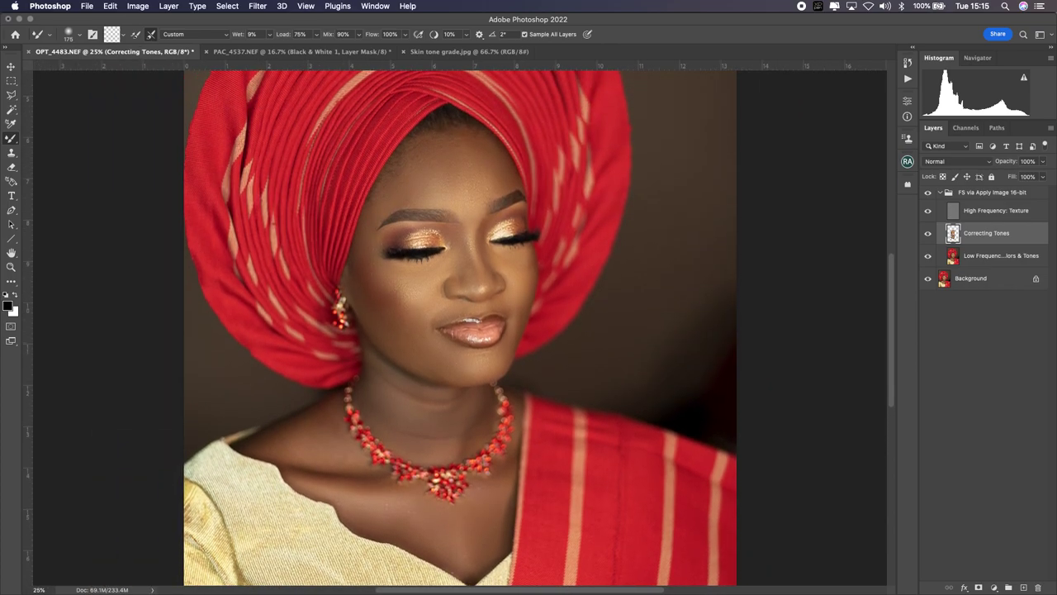
key("super+plus")
key("super+plus")
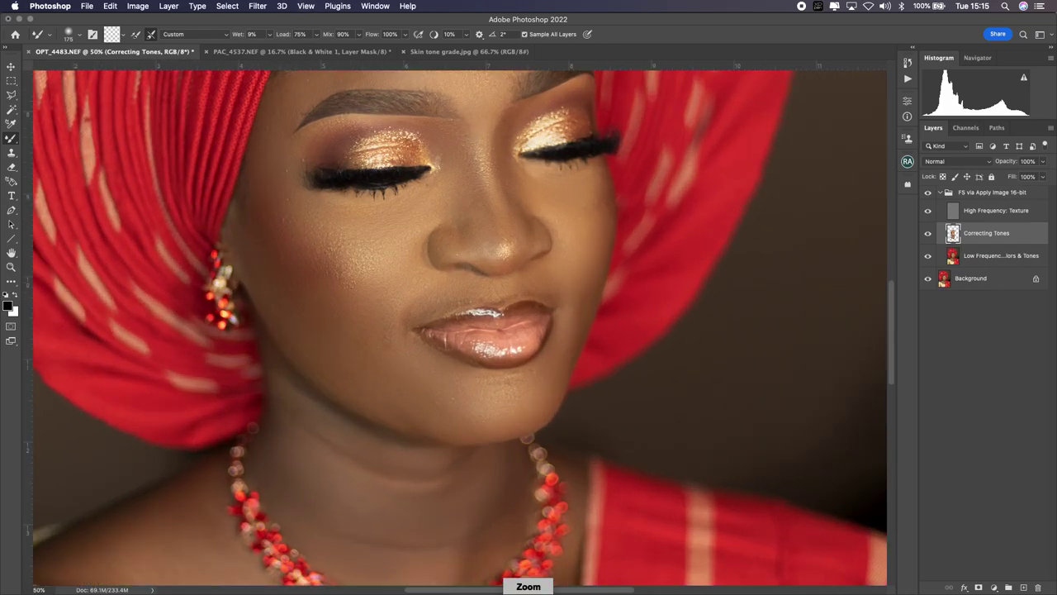
scroll(460, 328, "up", 3)
scroll(460, 328, "up", 3)
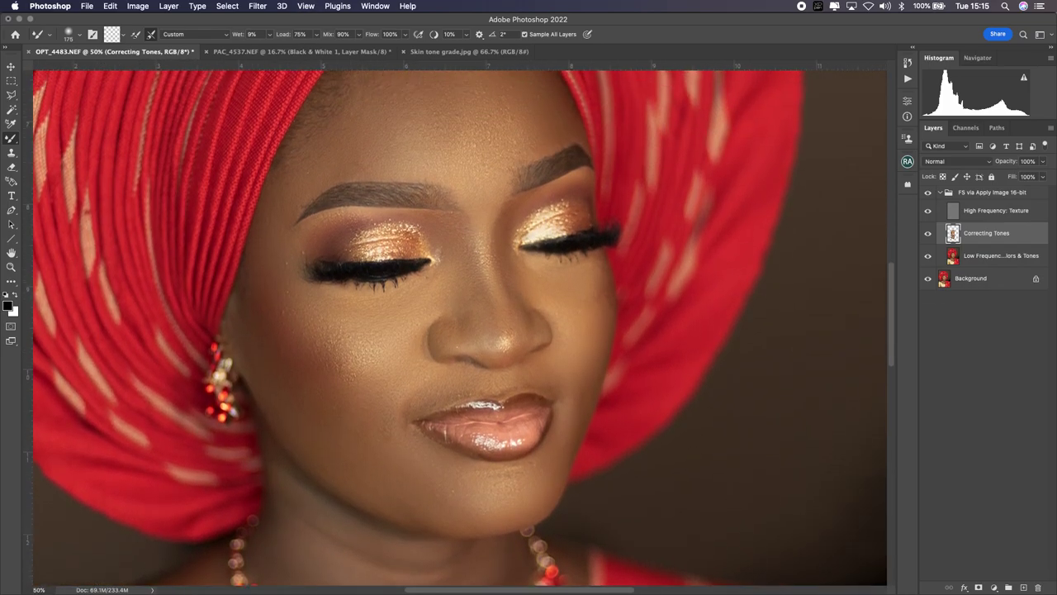
scroll(460, 328, "up", 2)
key("super+plus")
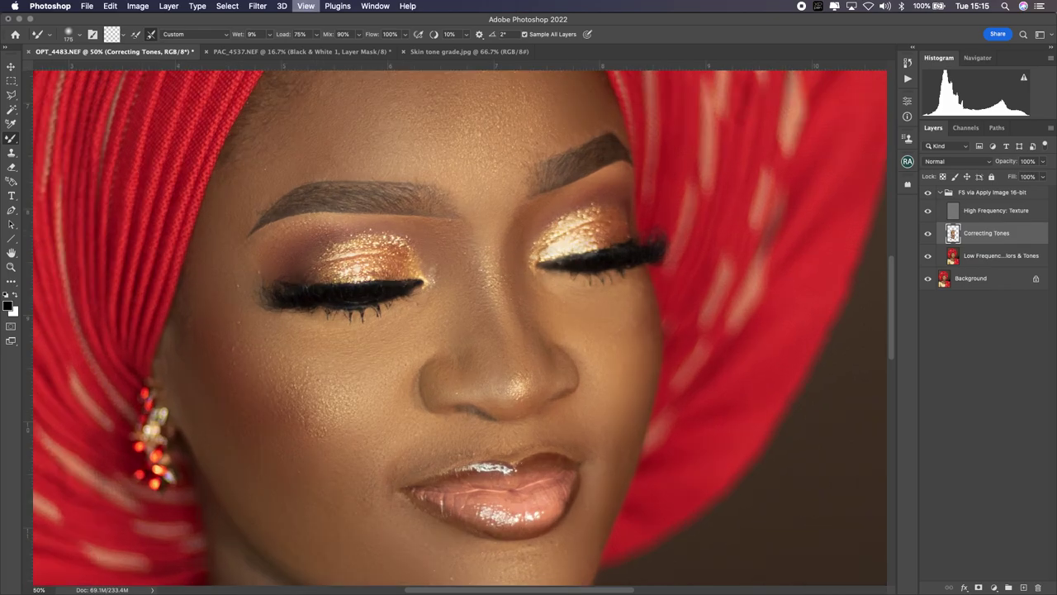
key("super+plus")
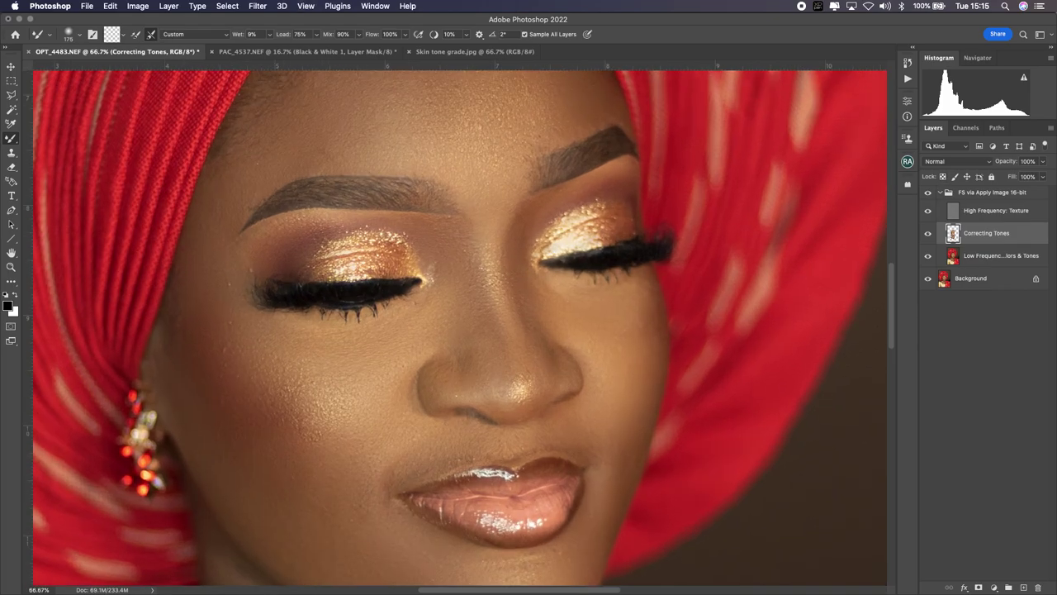
- Compare the retouched face with the original by toggling the FS via Apply Image 16-bit group and visiting the document's opening history state
left_click(928, 192)
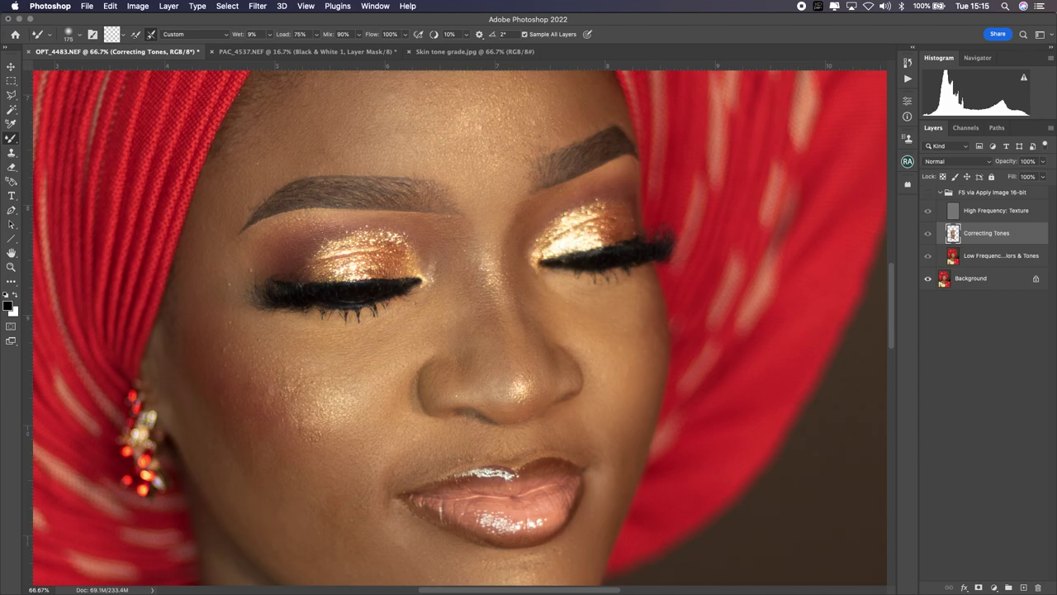
left_click(927, 191)
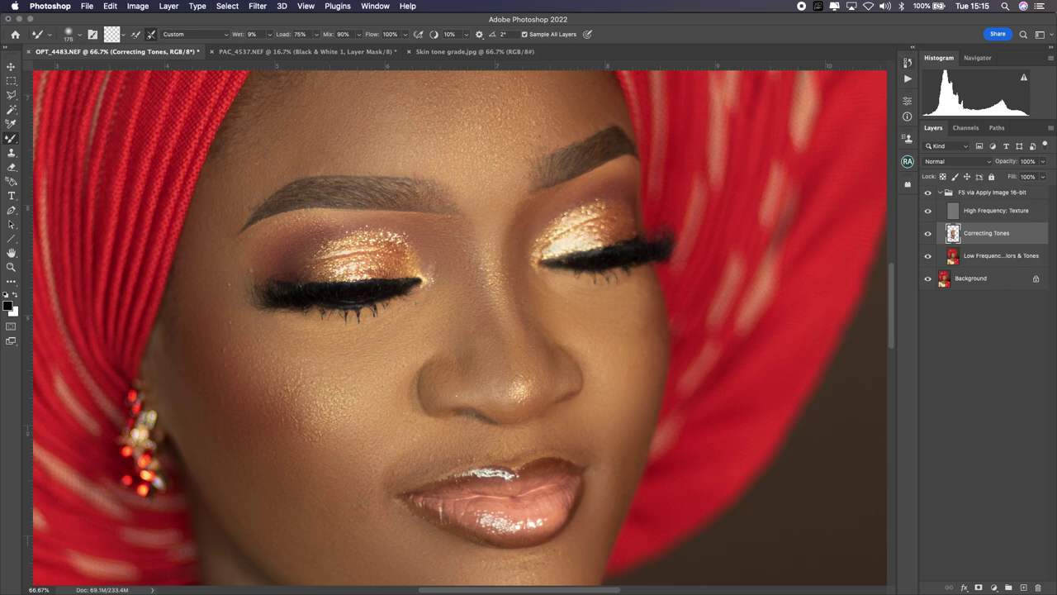
left_click(908, 62)
scroll(829, 203, "up", 15)
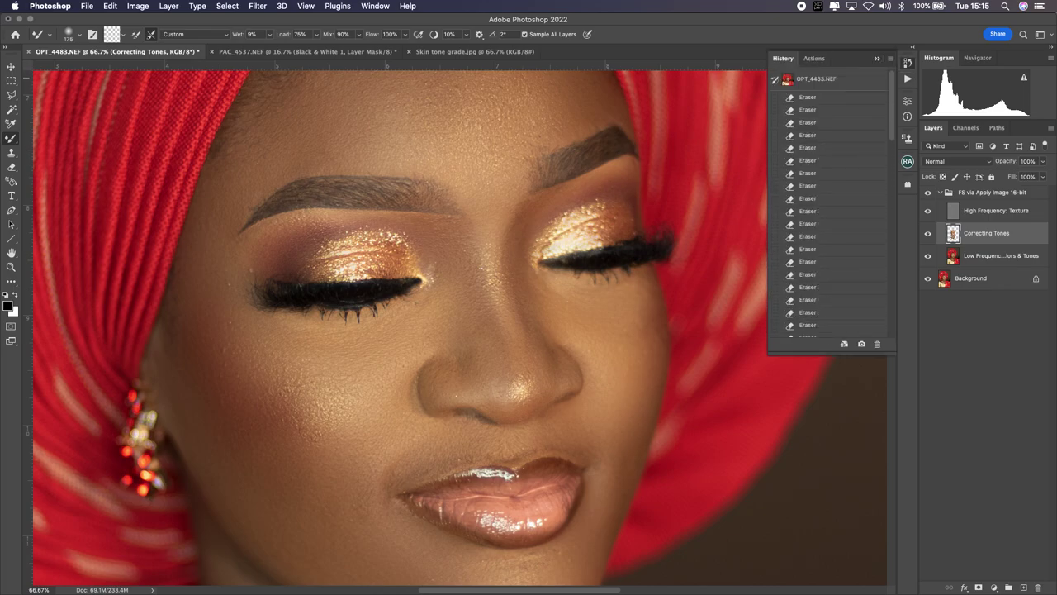
left_click(816, 78)
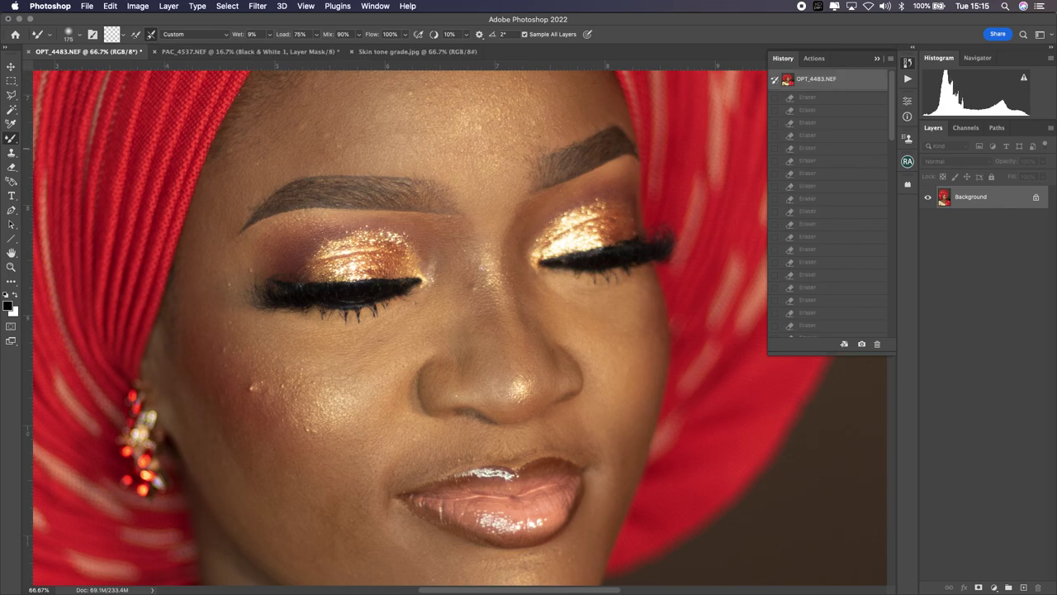
scroll(829, 202, "down", 15)
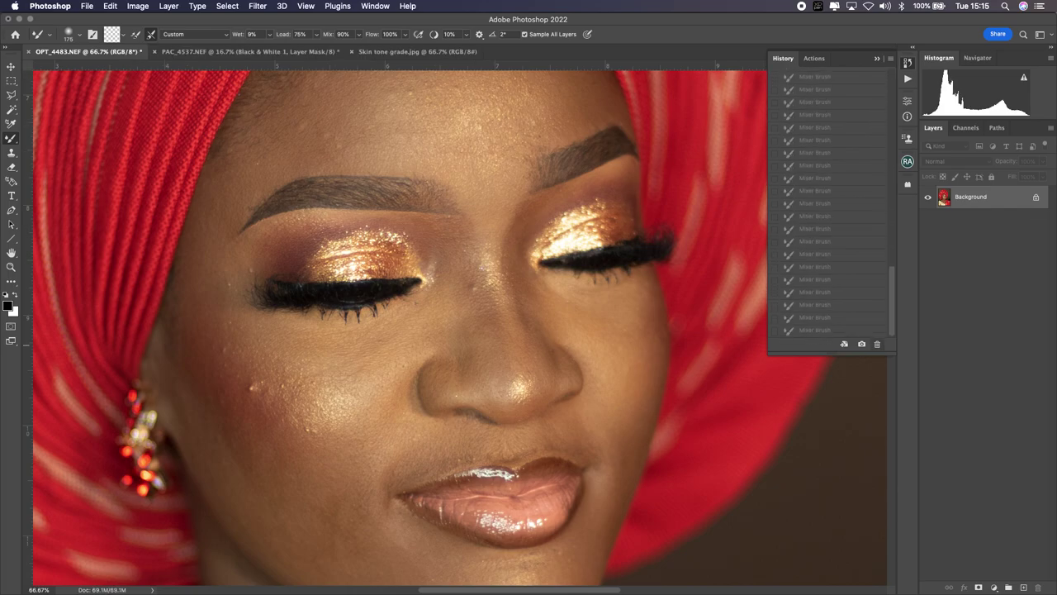
left_click(816, 329)
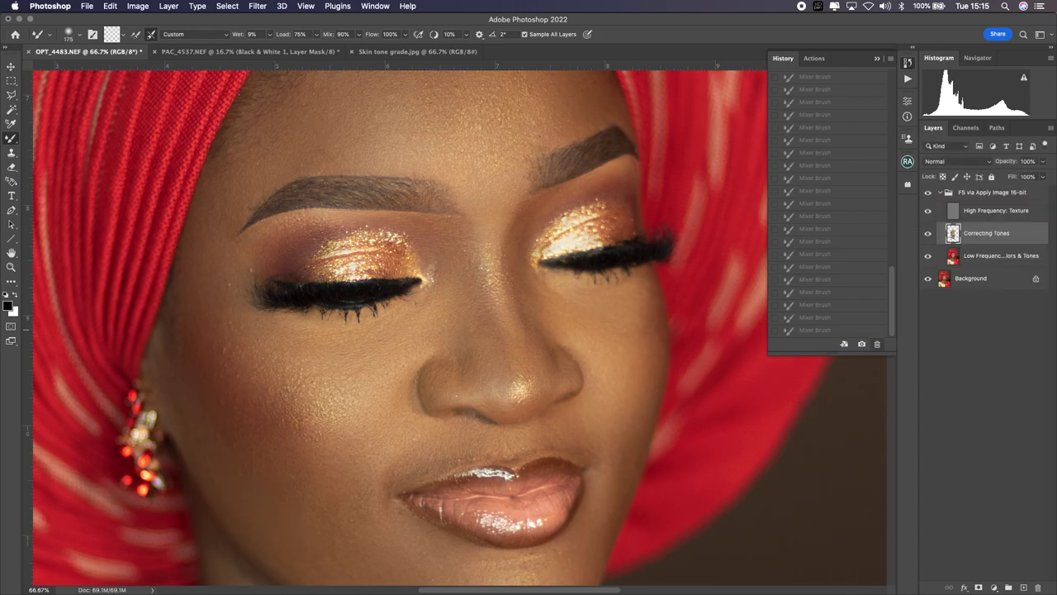
- Stamp all visible layers into a new merged layer above the FS via Apply Image 16-bit group
key("super+minus")
key("super+minus")
key("super+minus")
key("super+minus")
key("super+minus")
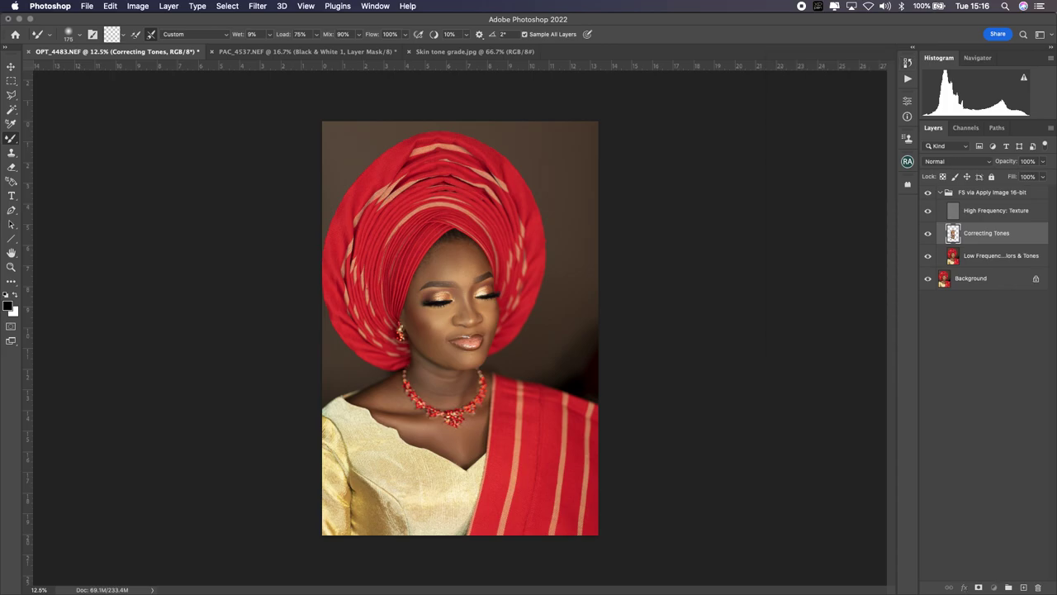
left_click(992, 192)
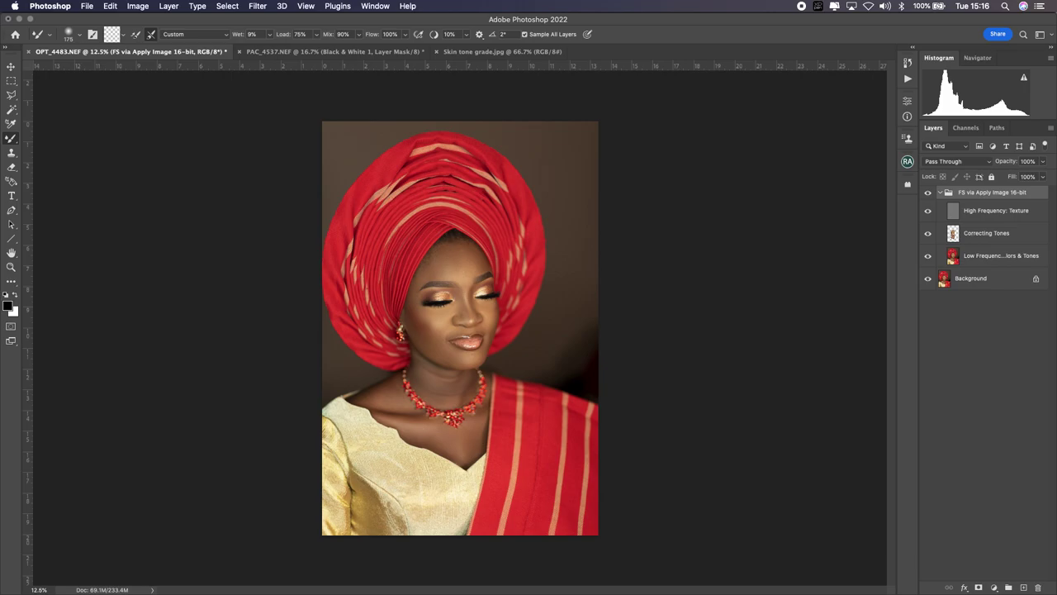
key("super+alt+shift+e")
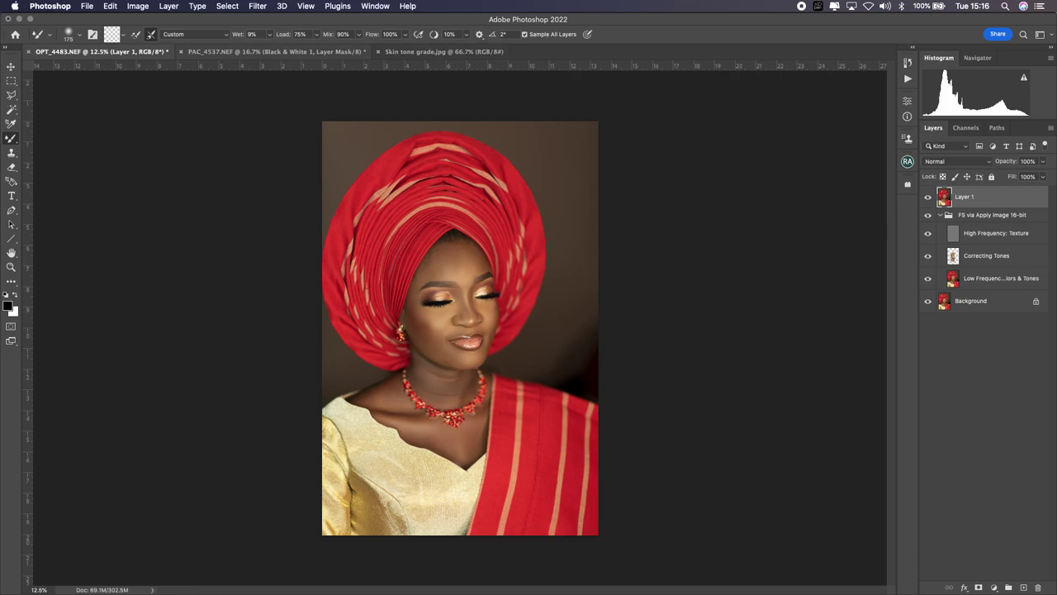
- Copy the Black & White 1 and Layer 2 grading layers from PAC_4537.NEF and paste them above the merged layer in OPT_4483.NEF
left_click(273, 51)
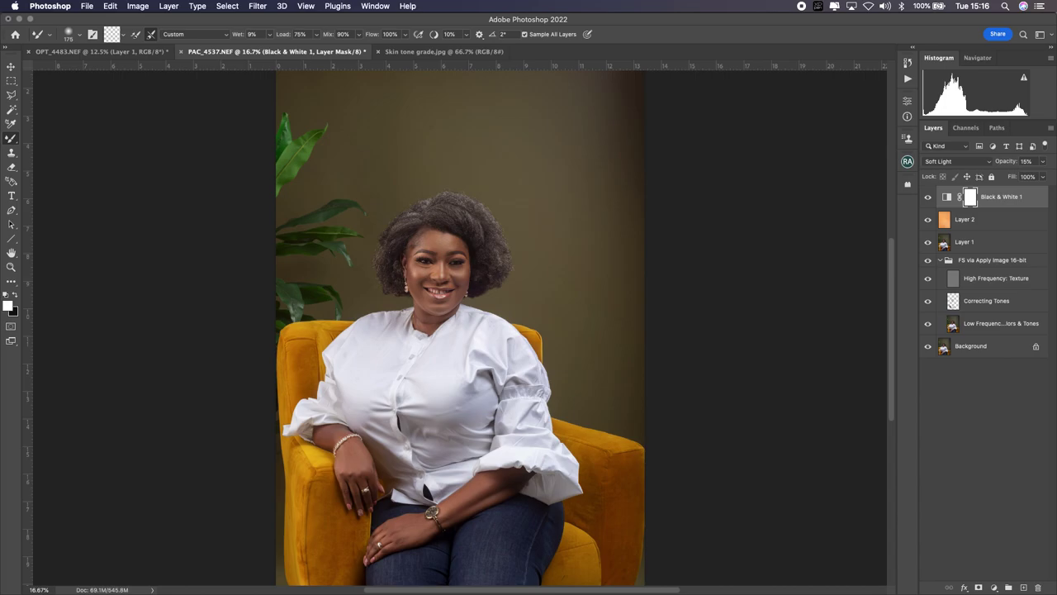
left_click(992, 219, "shift")
key("super+c")
key("super+c")
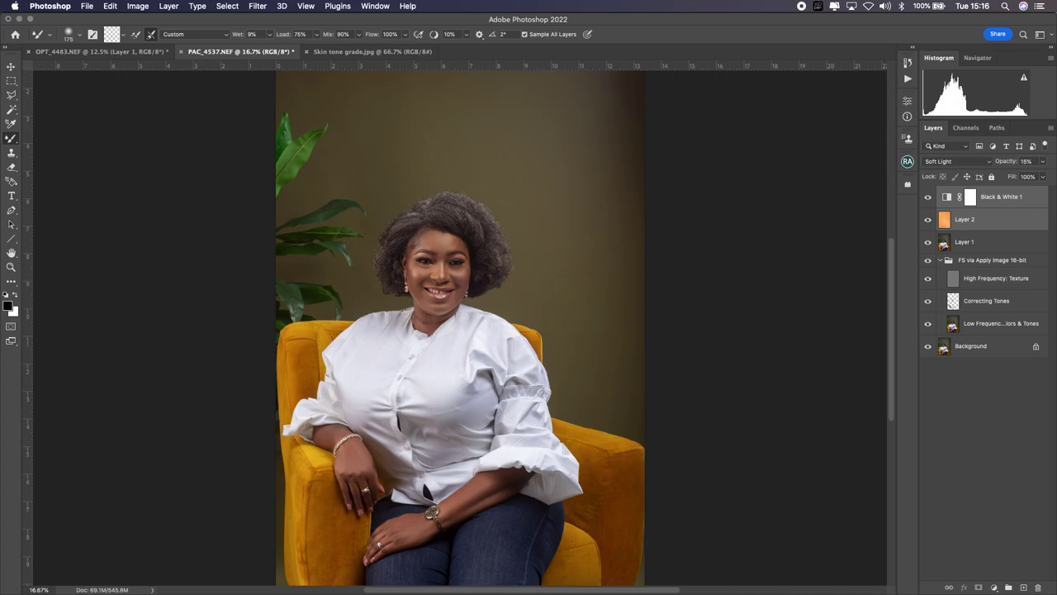
left_click(110, 6)
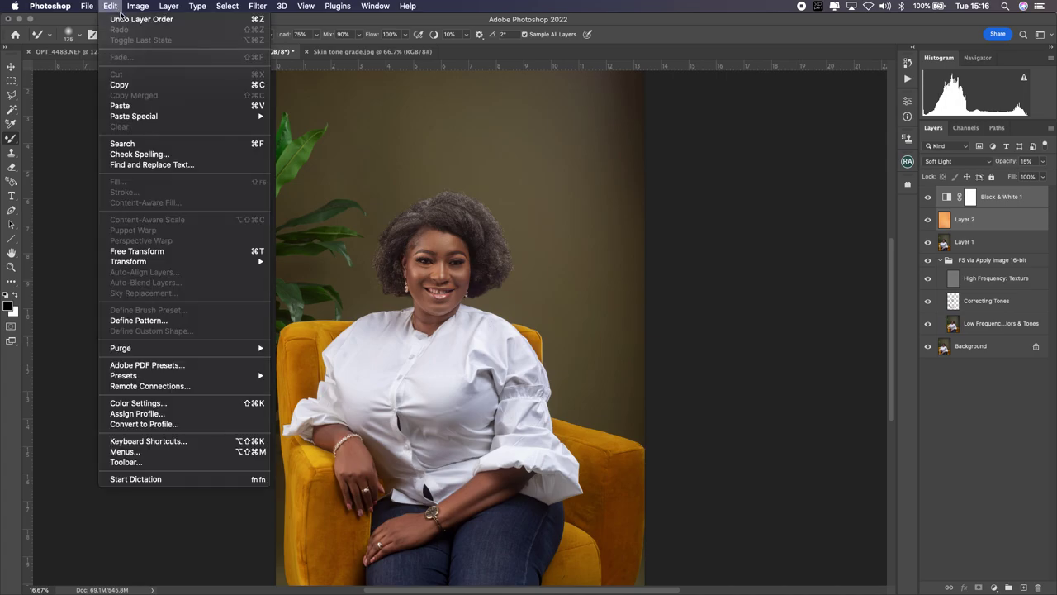
left_click(158, 85)
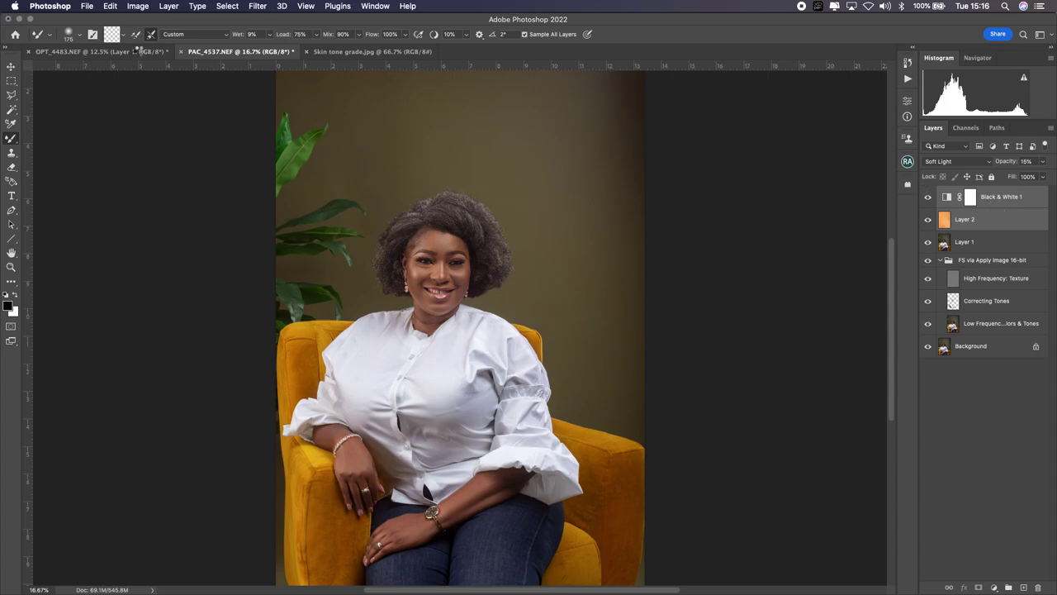
left_click(134, 52)
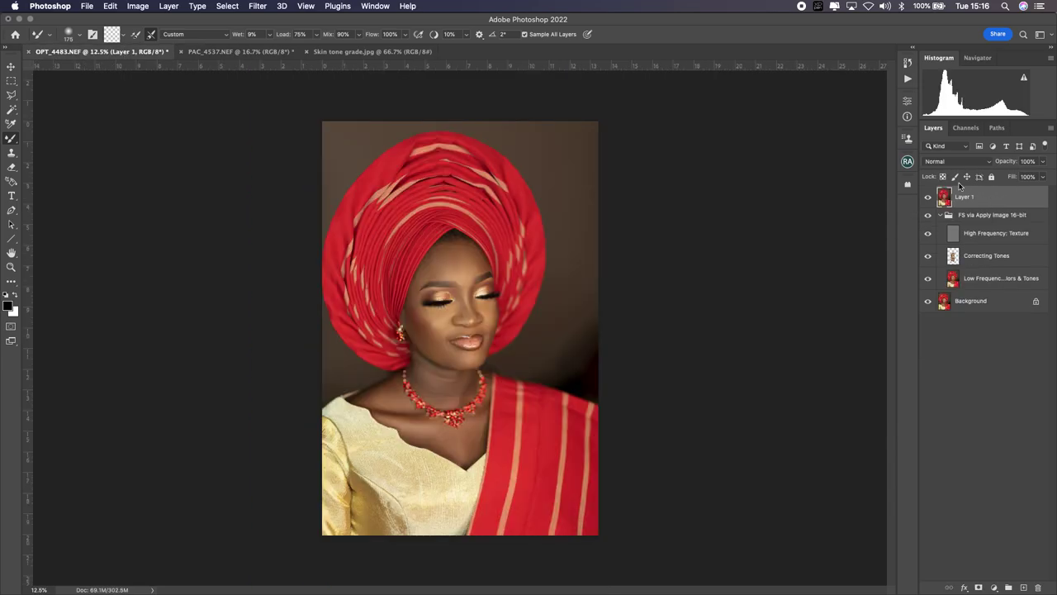
key("F2")
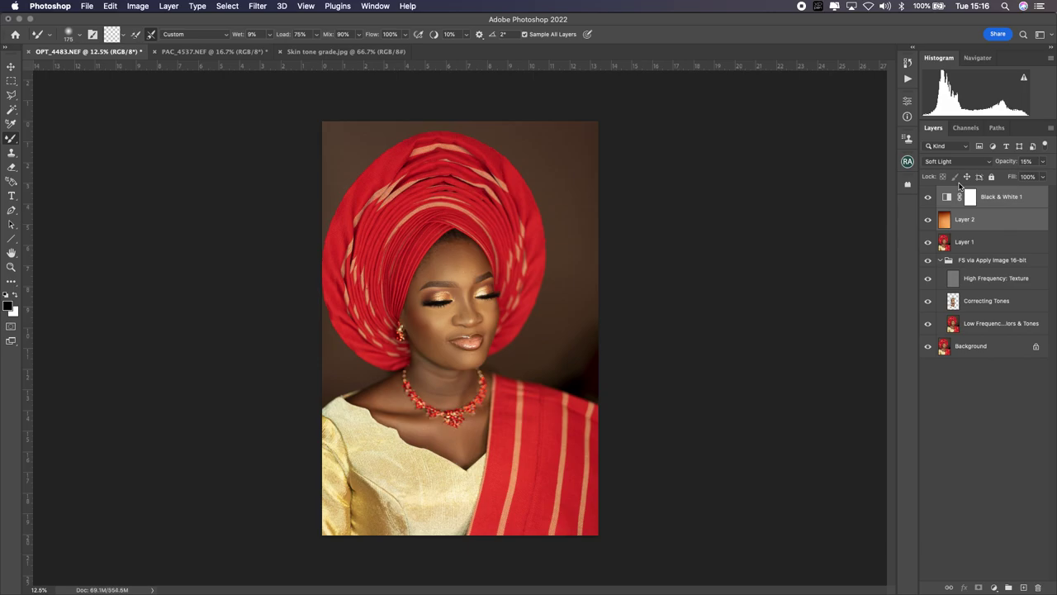
- Reposition the pasted orange Layer 2 so its even skin tone color covers the whole portrait
left_click(991, 221)
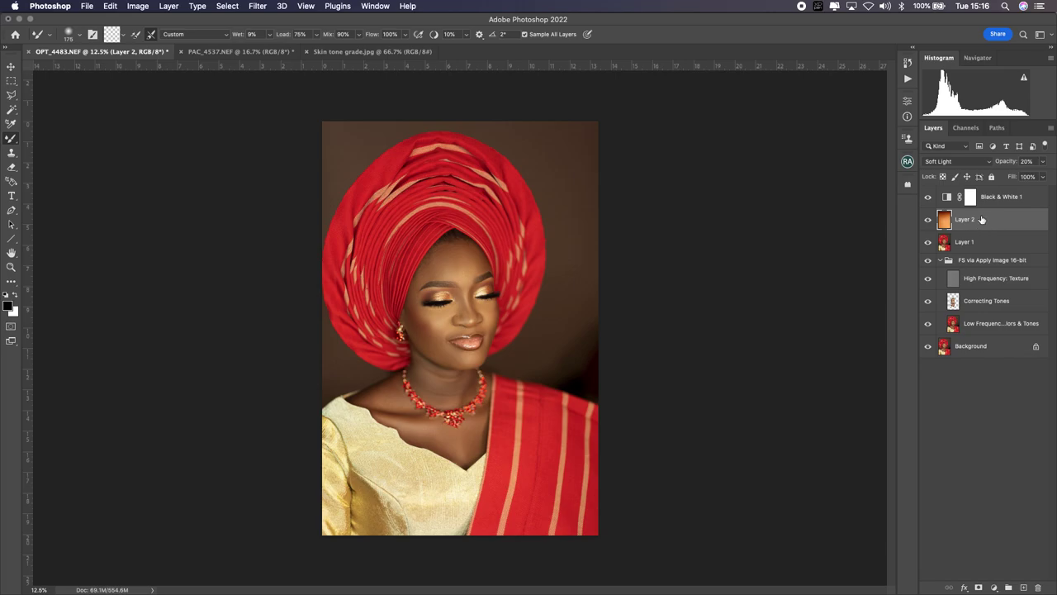
left_click(12, 67)
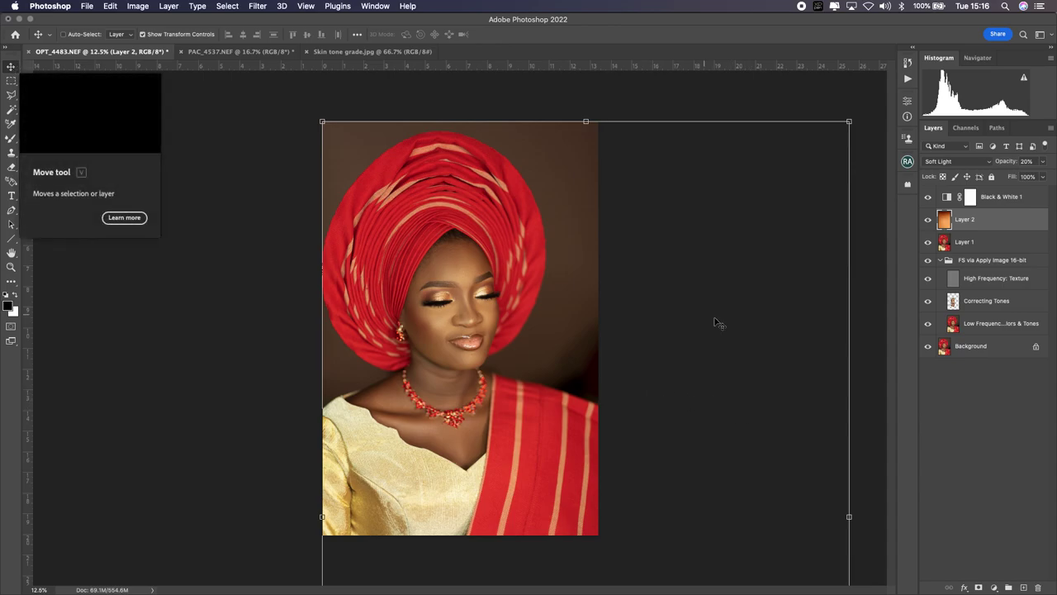
left_click_drag(750, 357, 709, 314)
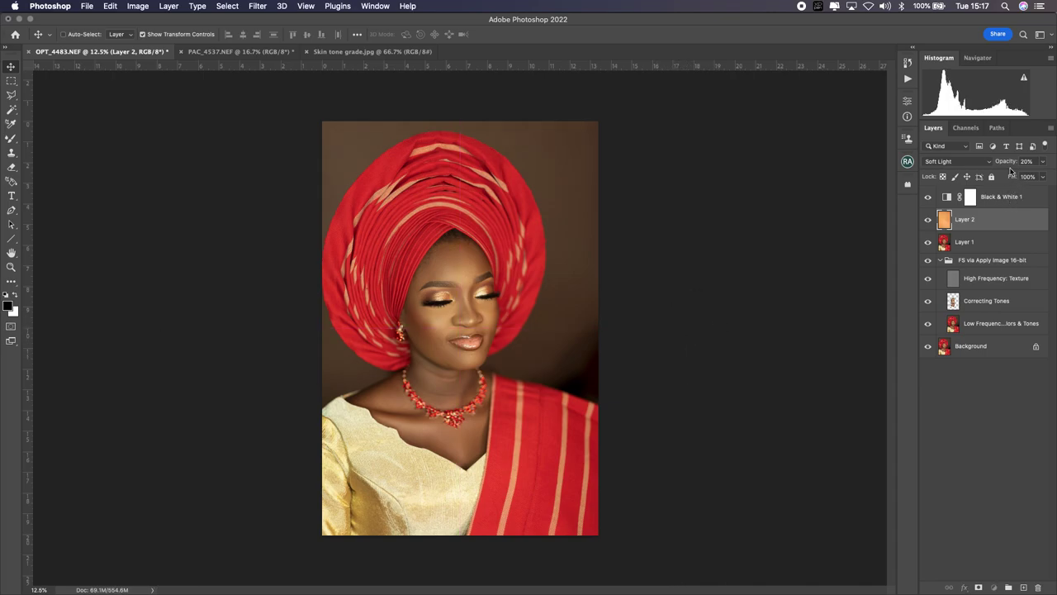
- Check the effect of the Black & White 1 and Layer 2 grading layers on the portrait by toggling their visibility
key("alt+bracketright")
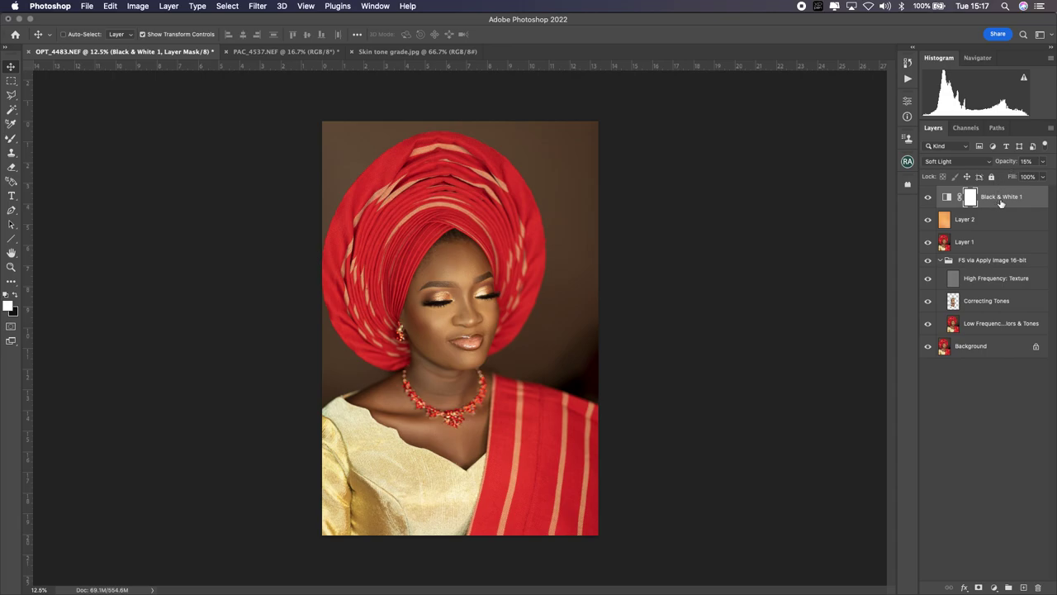
left_click(928, 197)
left_click(927, 221)
left_click(929, 221)
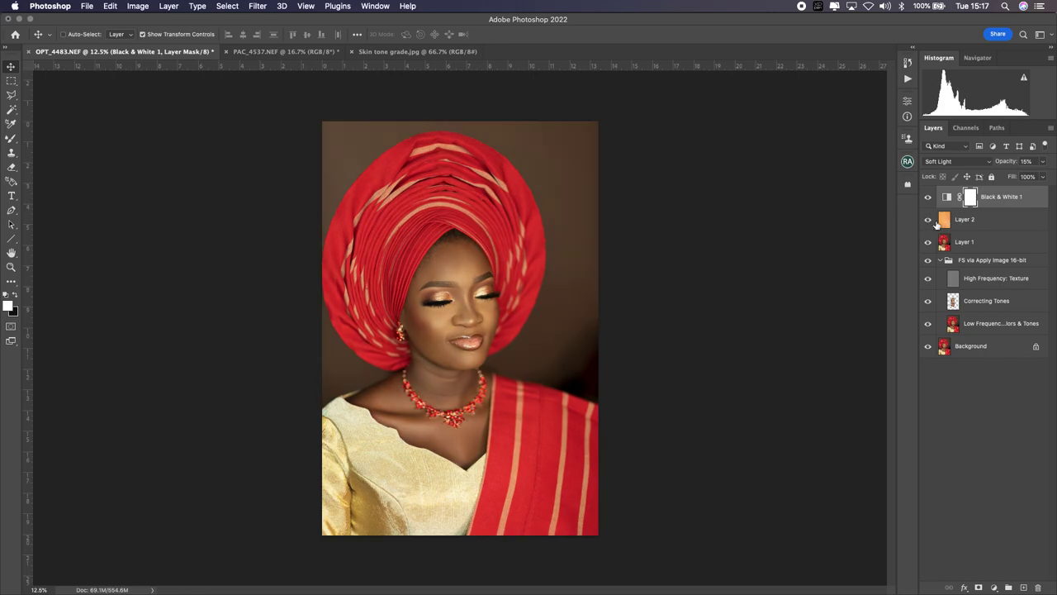